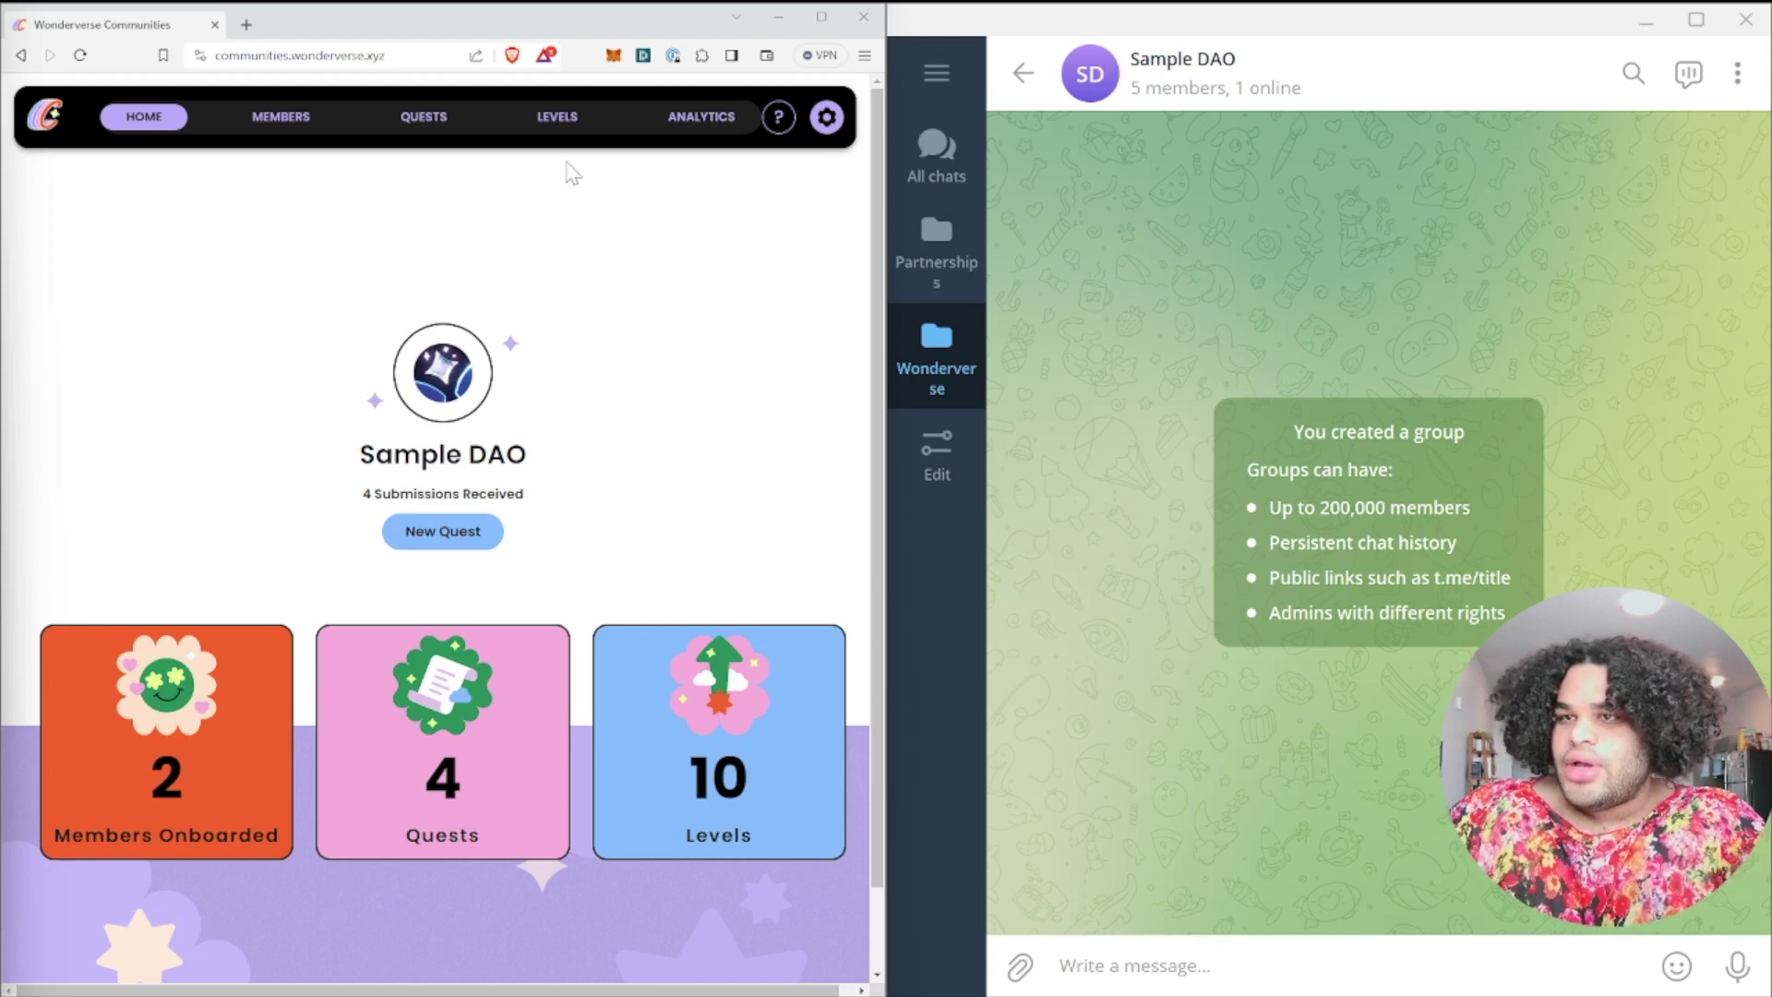
Open the Sample DAO workspace's bot connection settings and start connecting Telegram.
{"action": "left_click", "coordinate": [827, 118]}
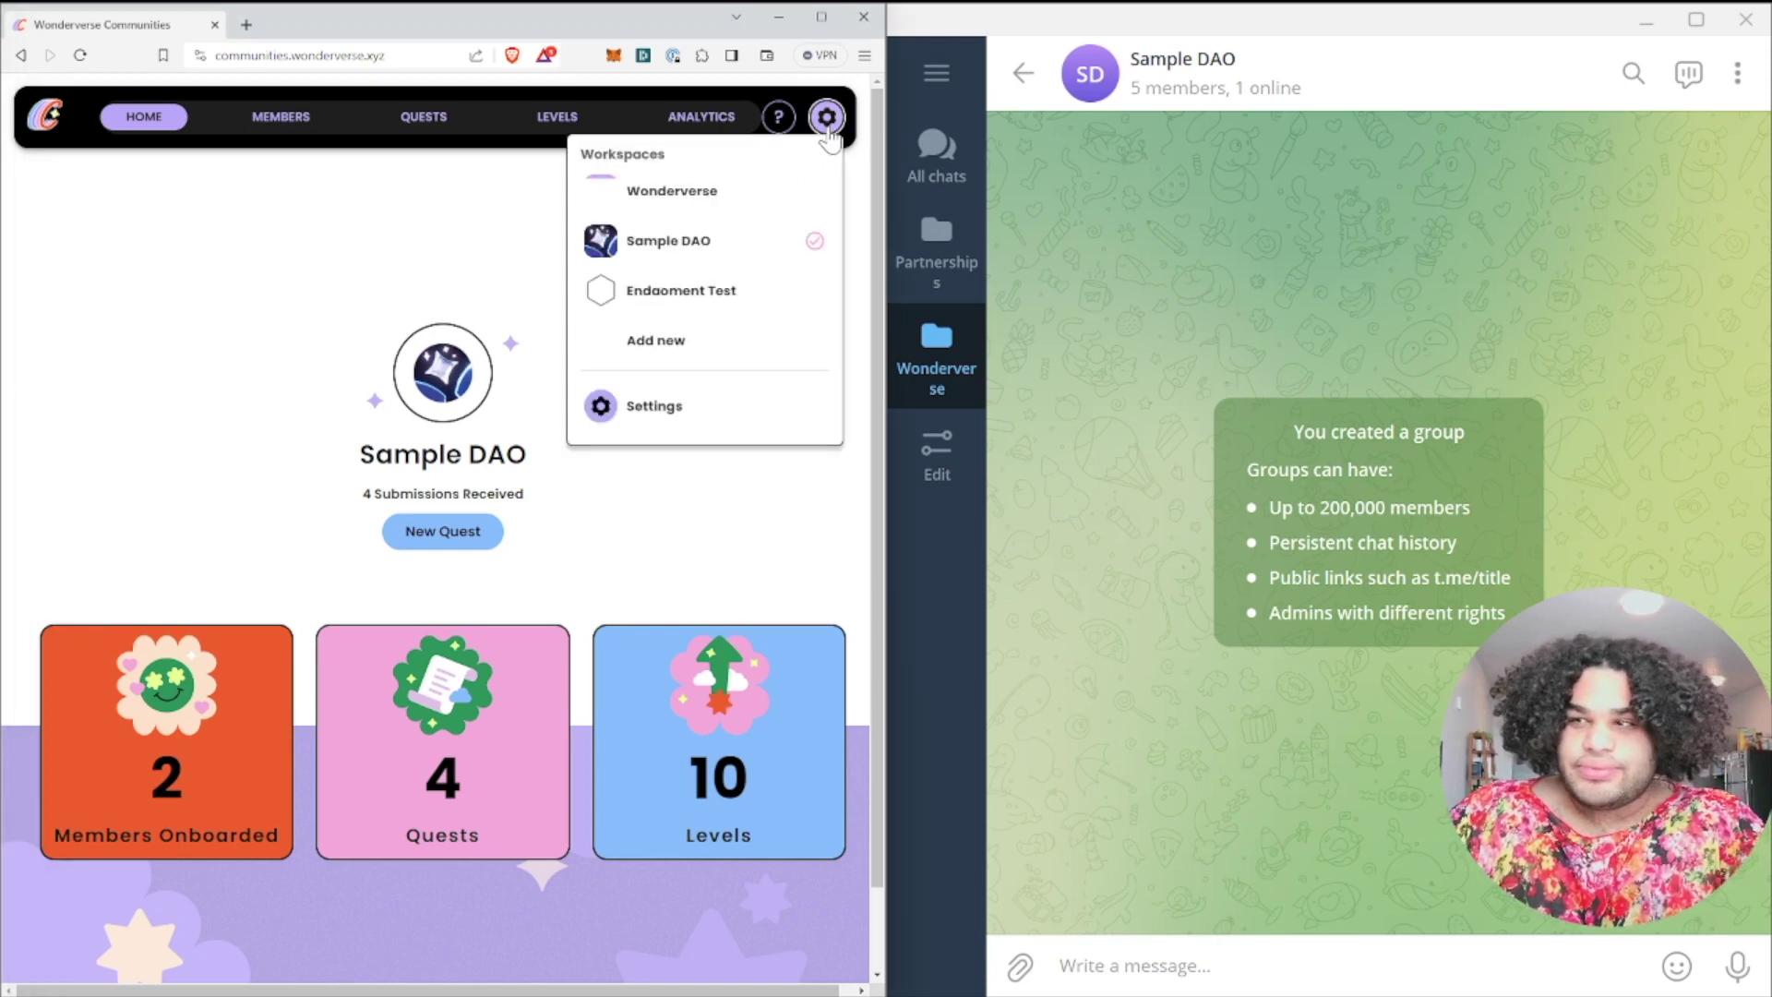
{"action": "left_click", "coordinate": [641, 408]}
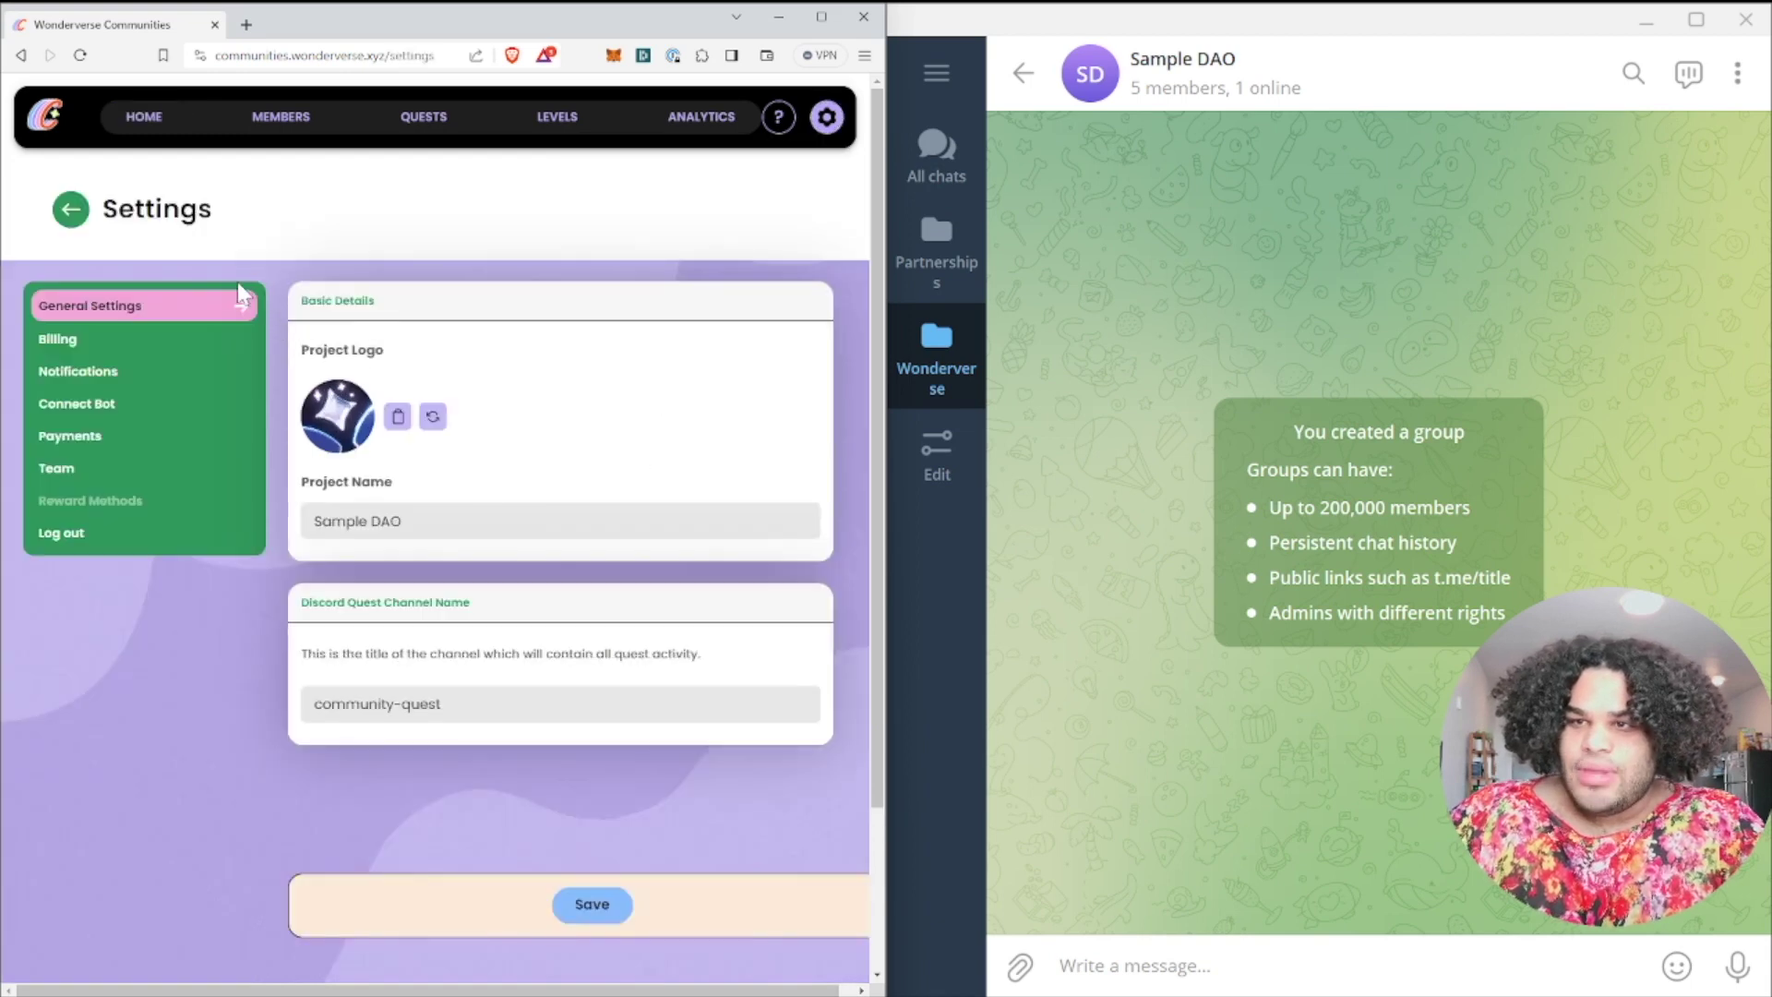
{"action": "left_click", "coordinate": [162, 411]}
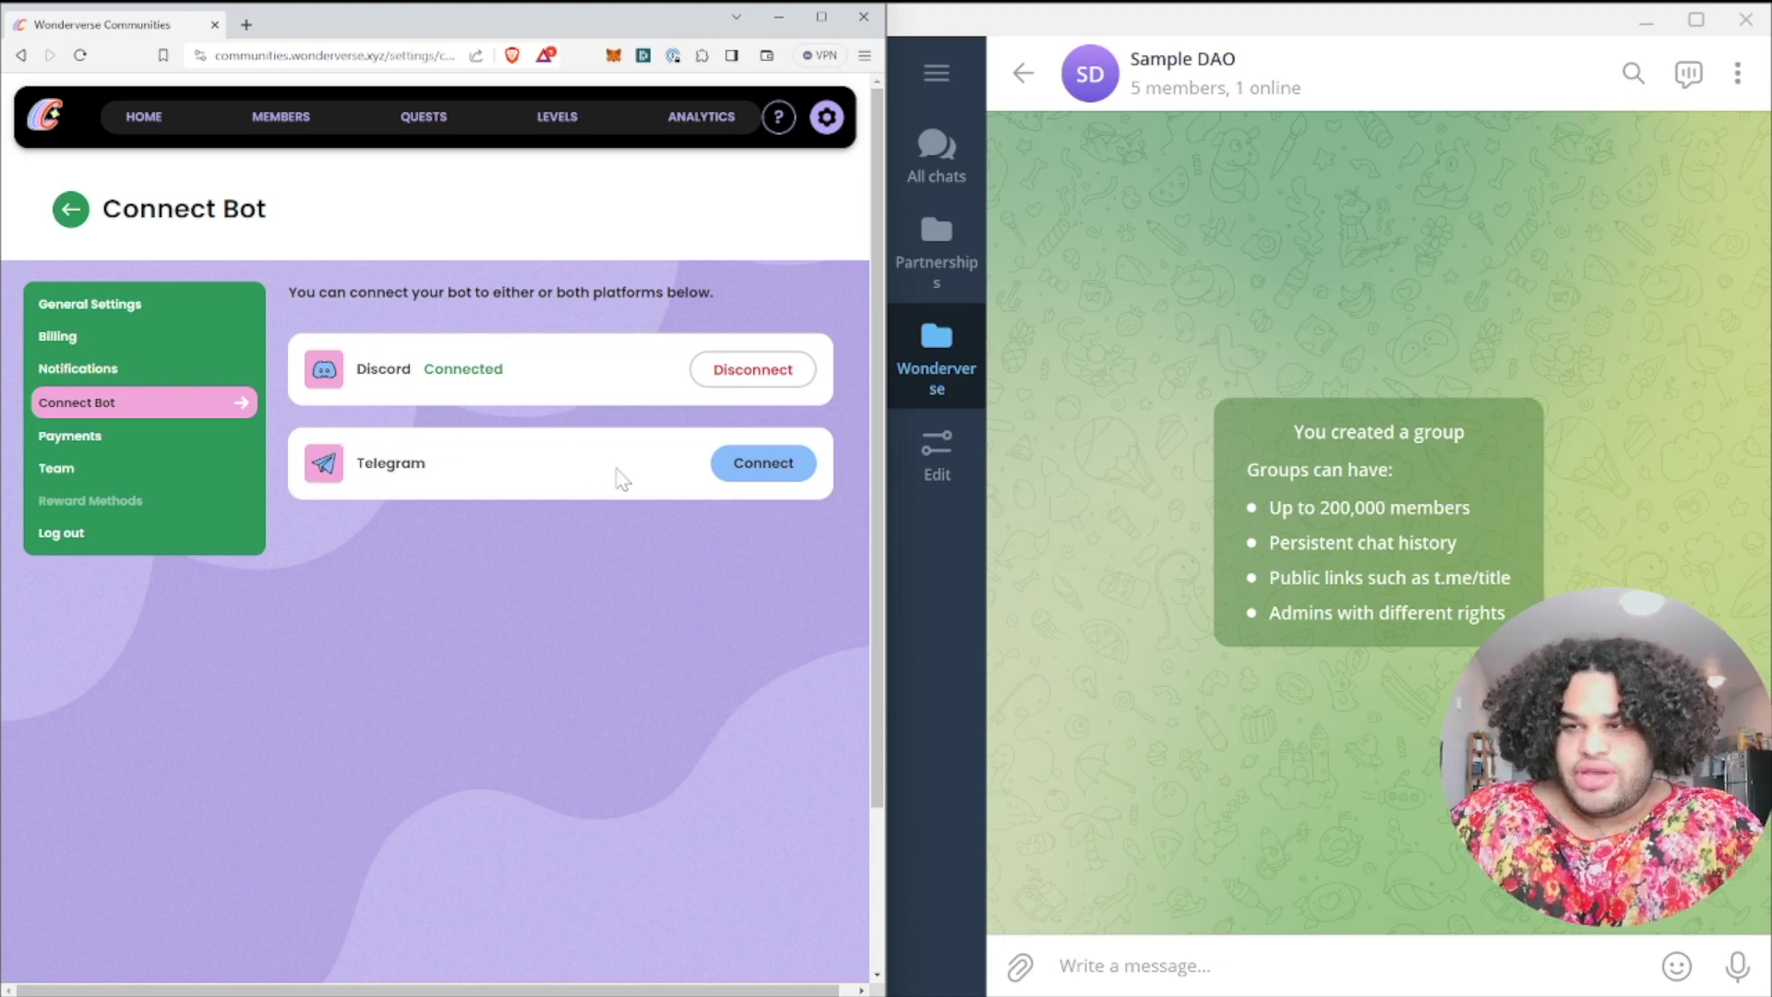
{"action": "left_click", "coordinate": [760, 471]}
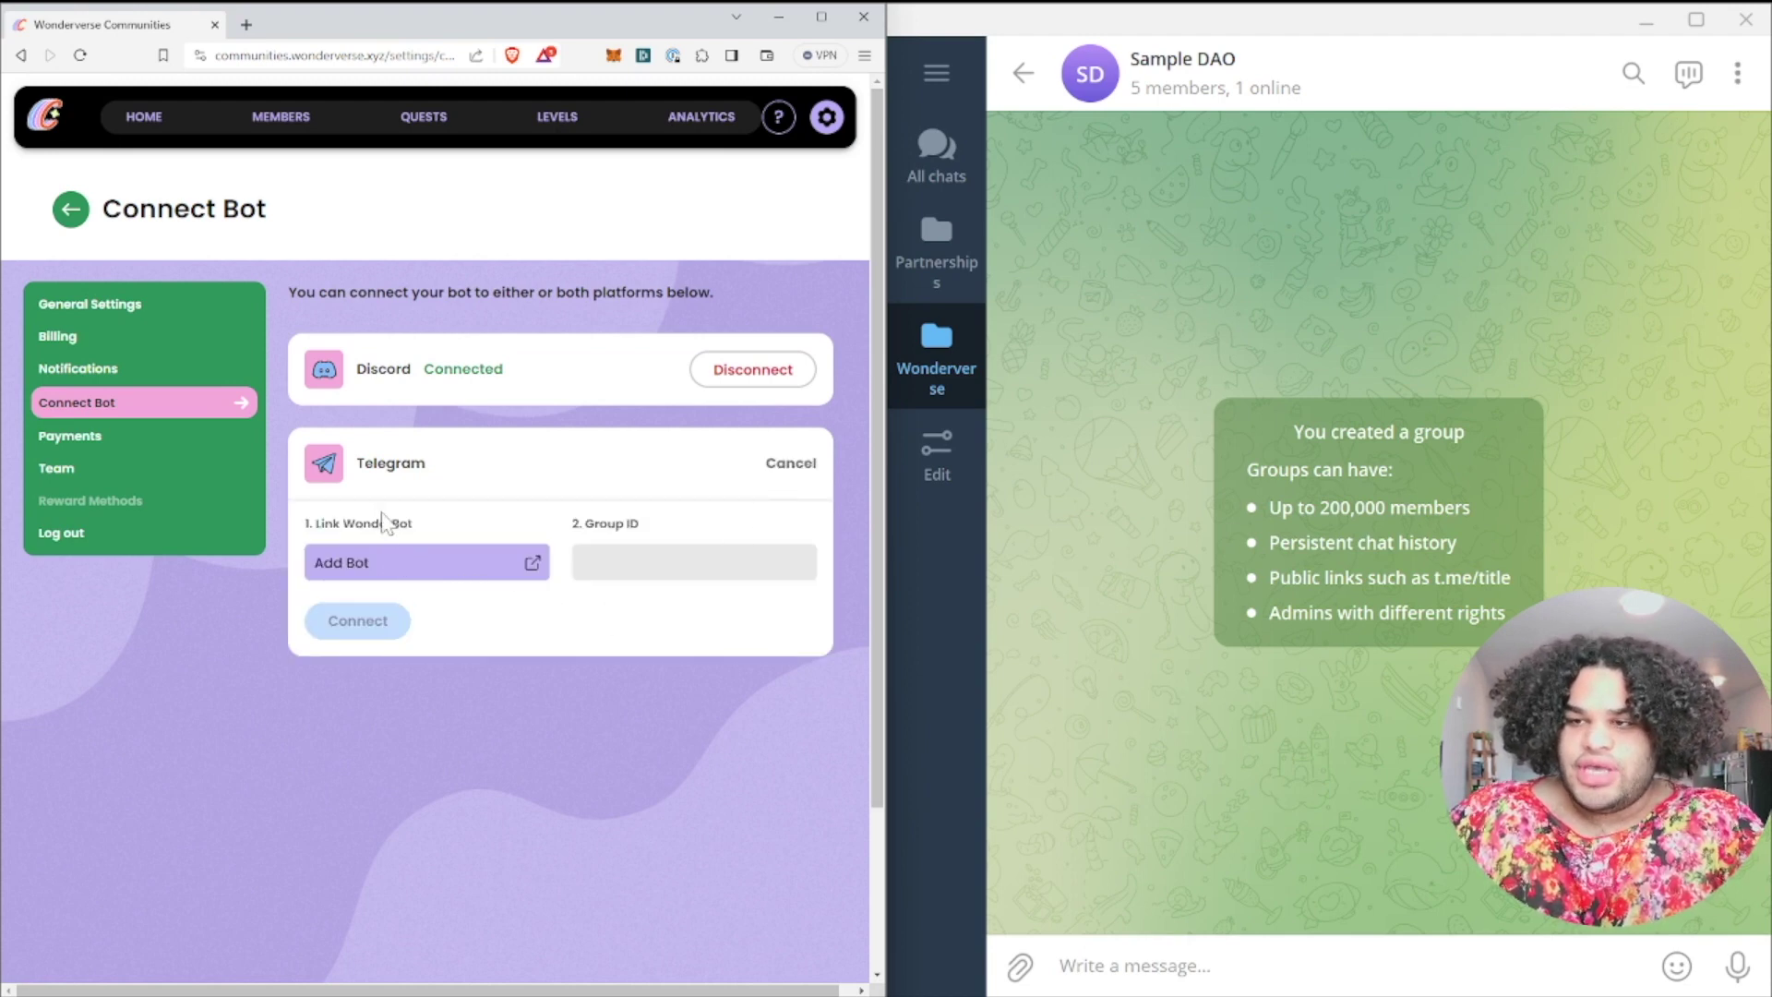
Add the Wonderverse Bot as an admin to the Sample DAO Telegram group and approve the request.
{"action": "left_click", "coordinate": [540, 566]}
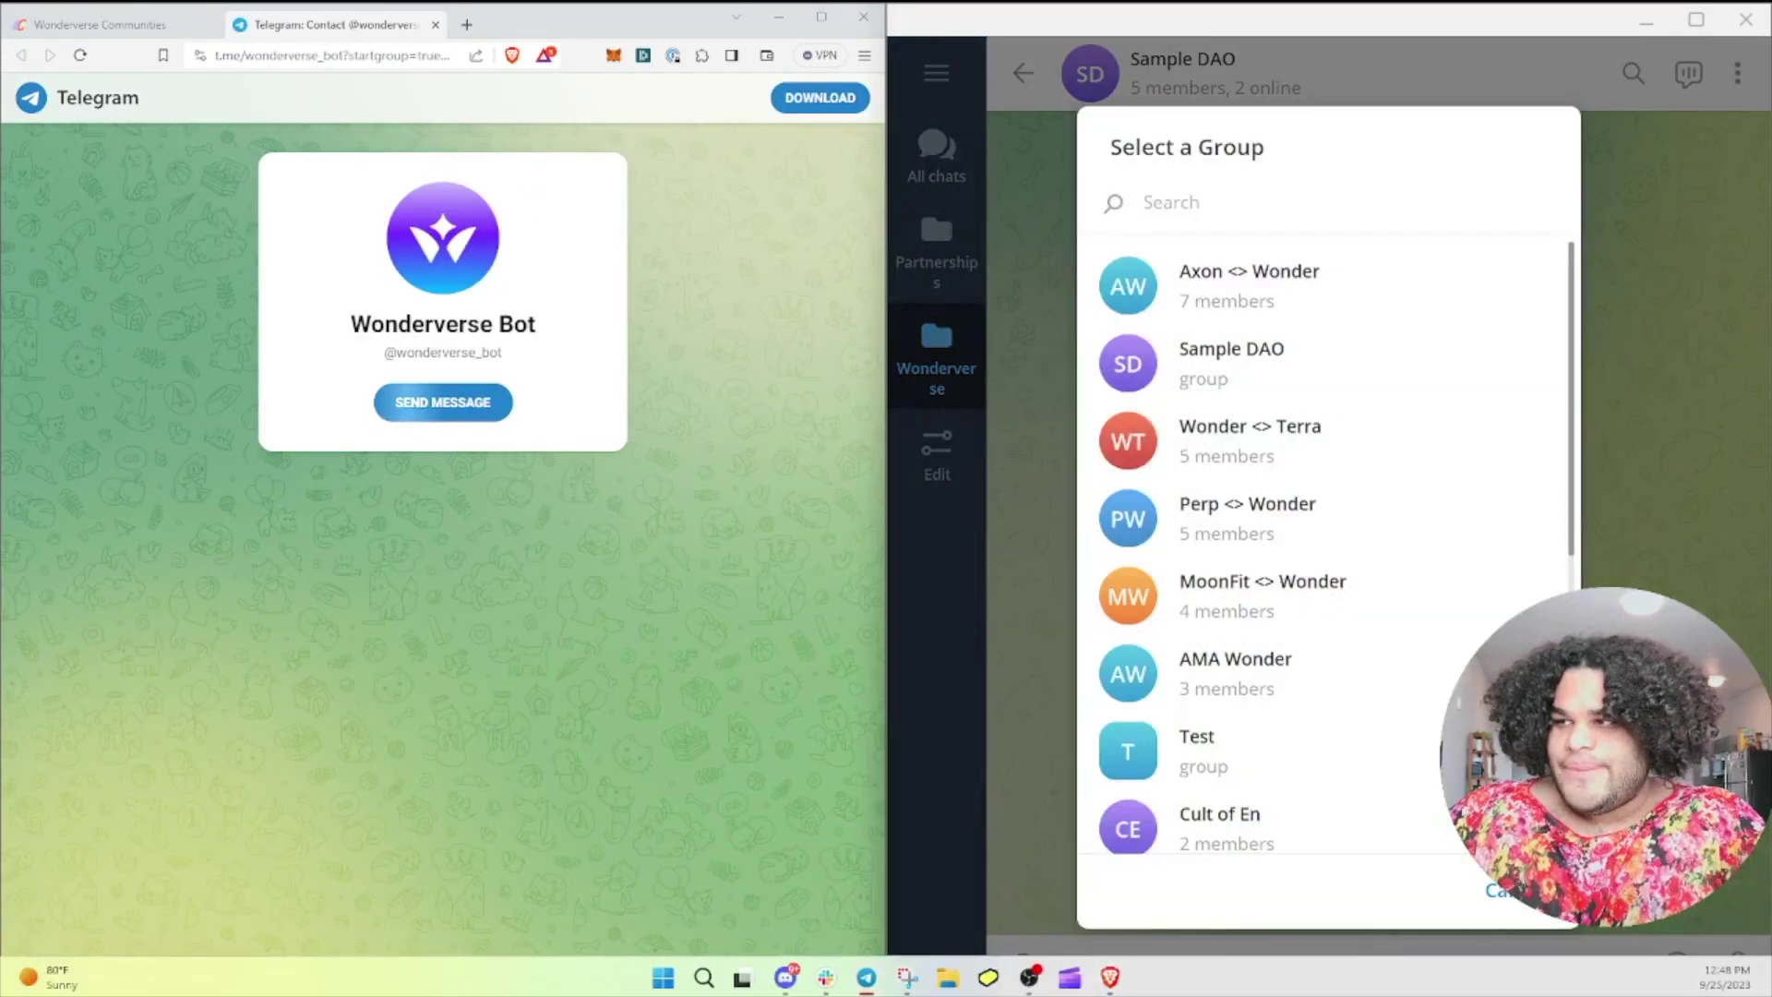
{"action": "left_click", "coordinate": [1226, 380]}
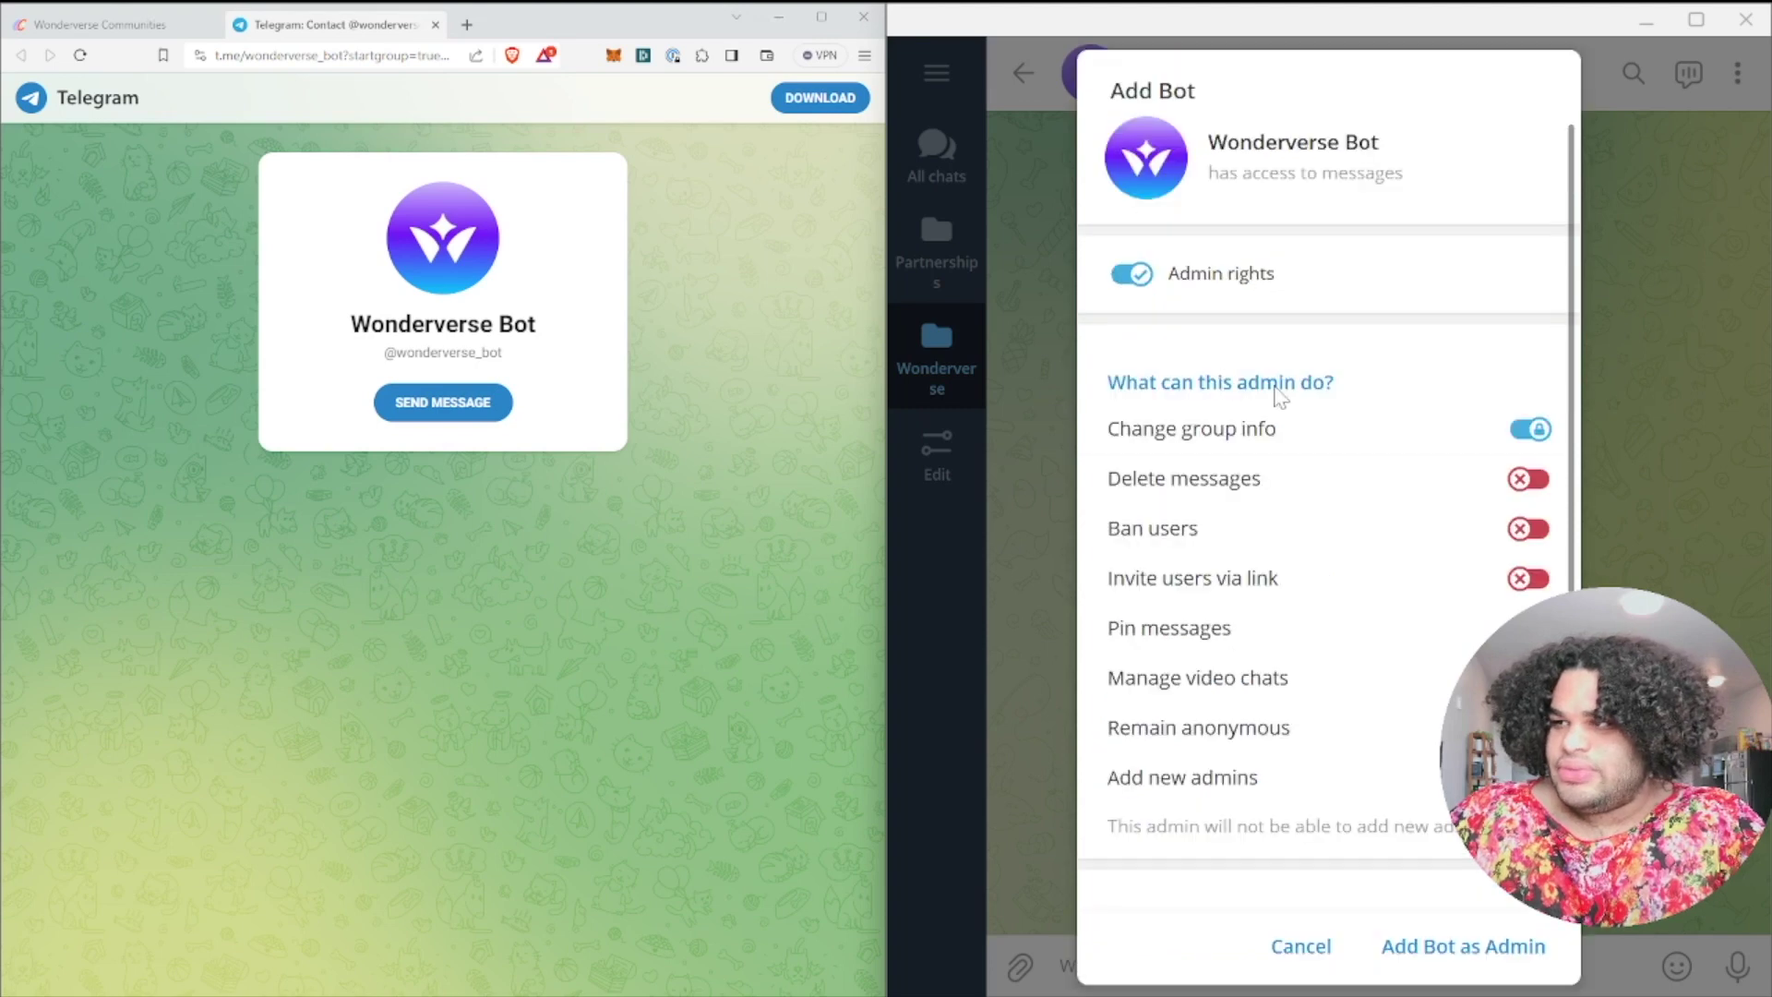
{"action": "left_click", "coordinate": [1410, 955]}
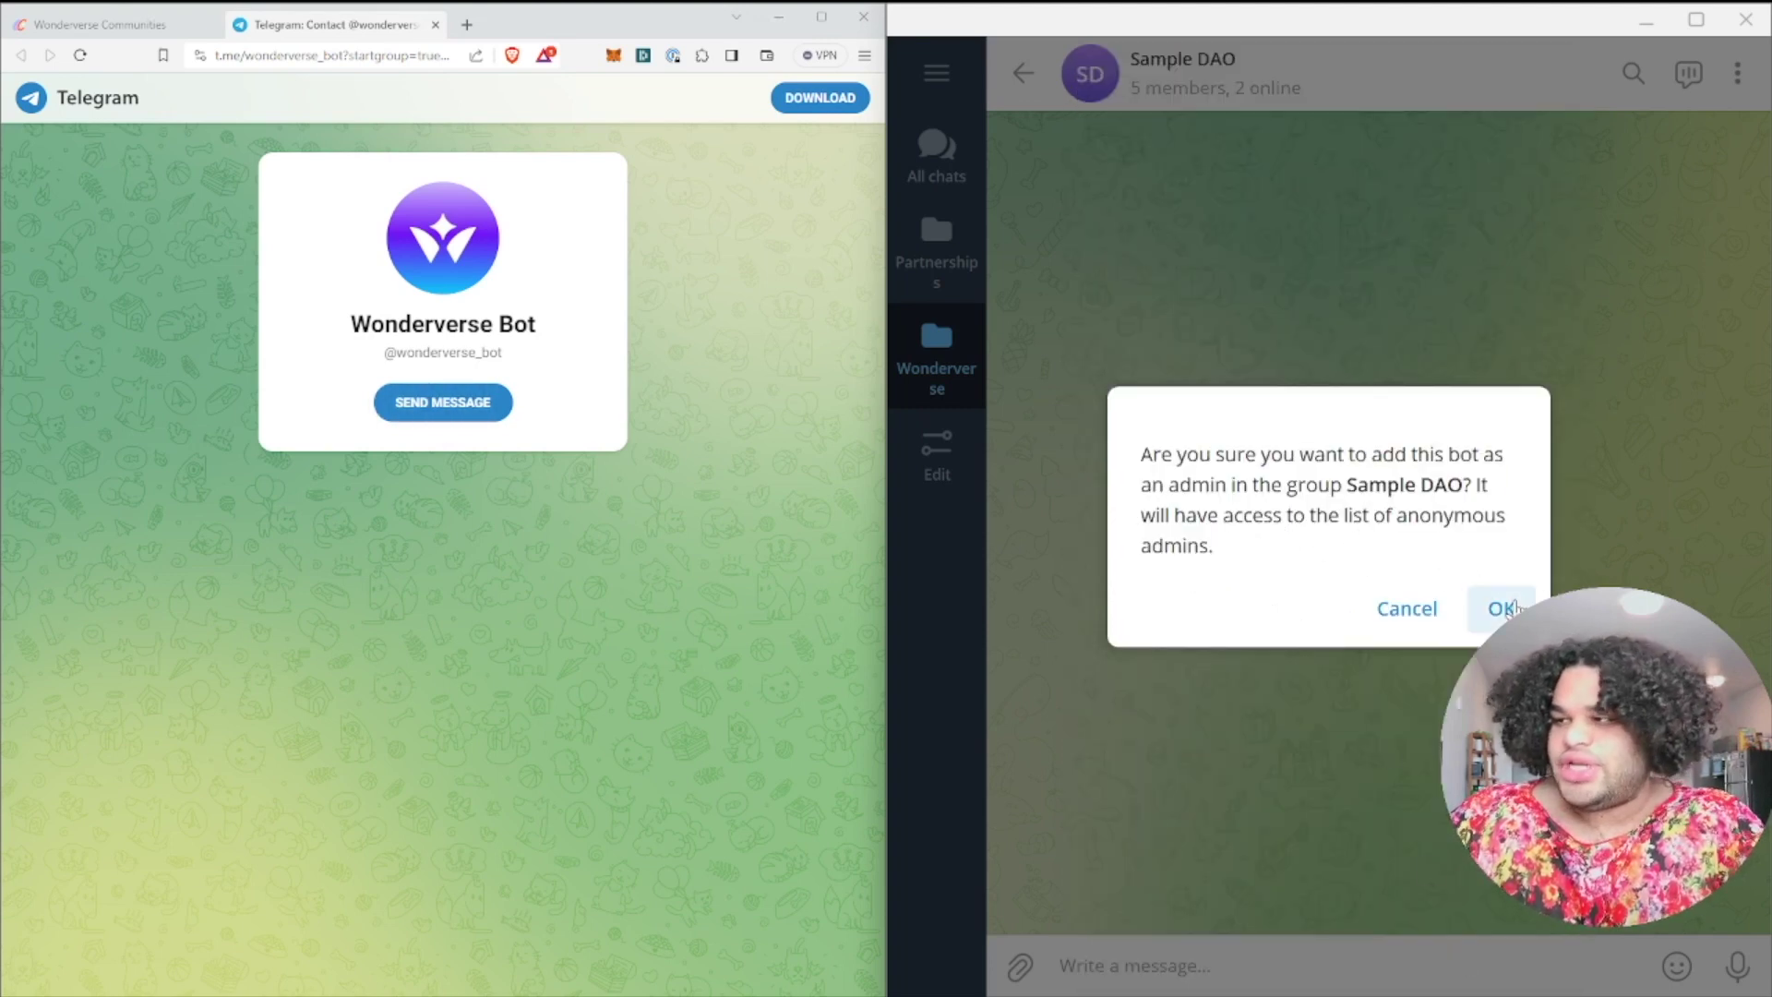
{"action": "left_click", "coordinate": [1501, 609]}
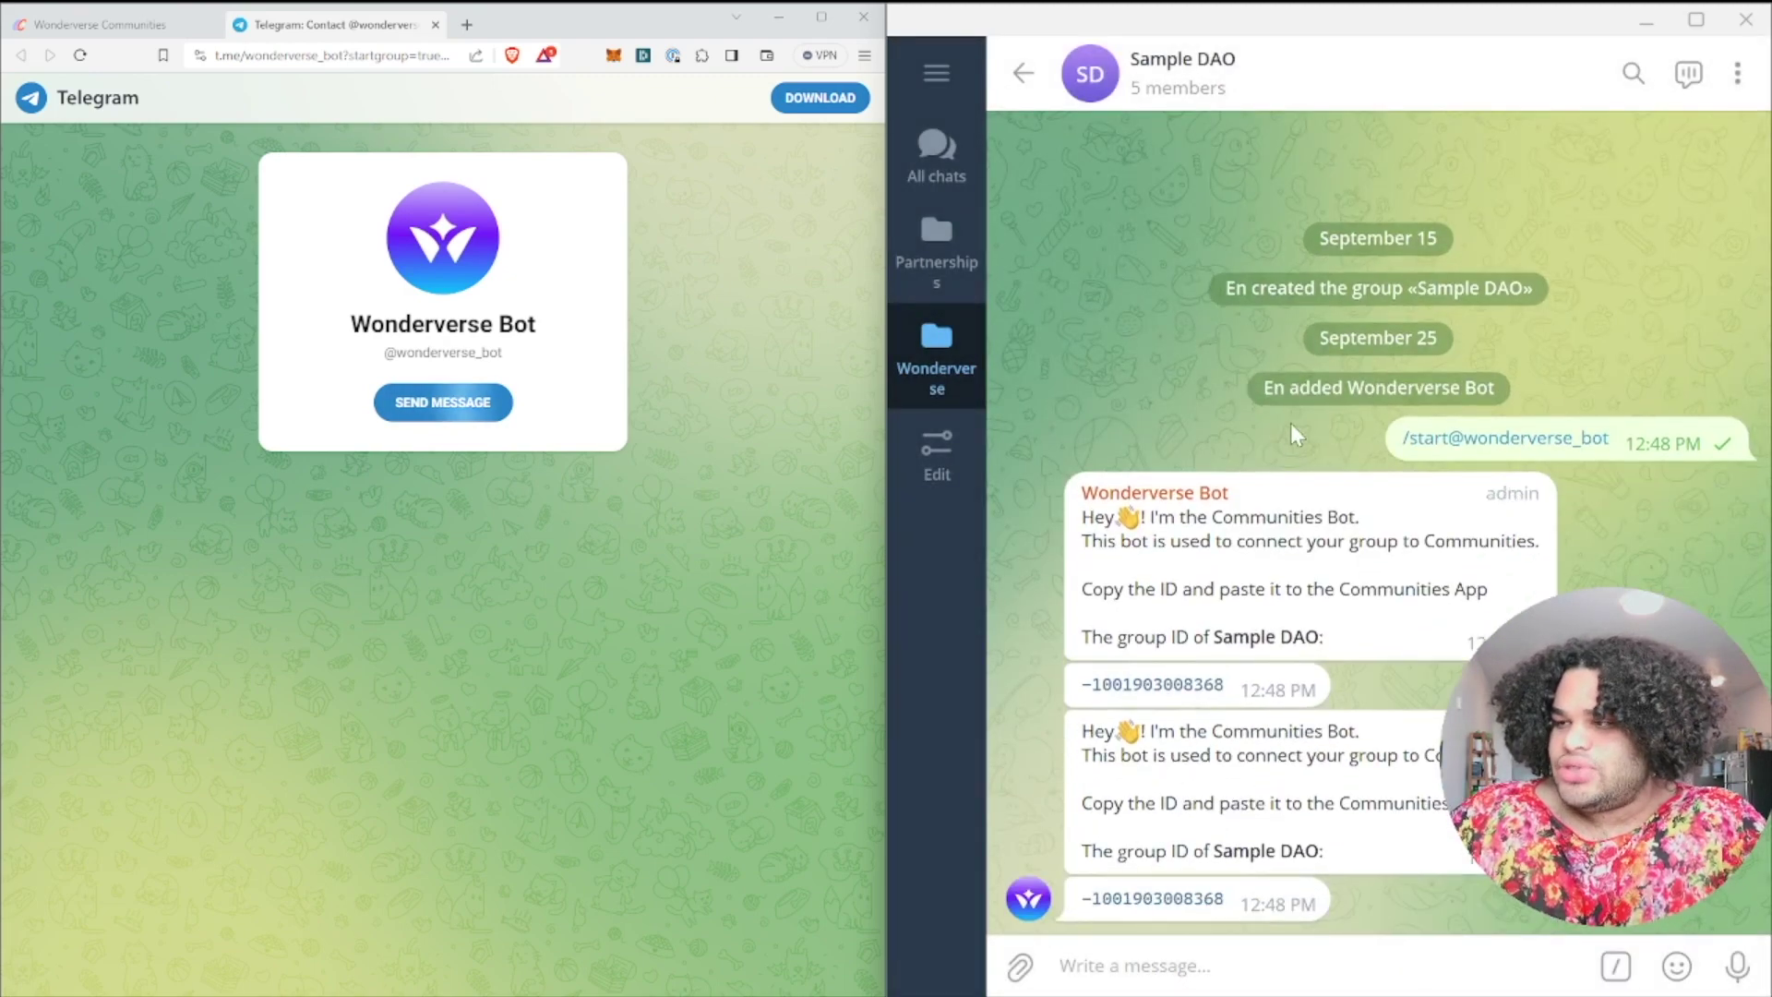
Copy the group ID from the bot's Telegram message into the Communities Group ID field and connect Telegram.
{"action": "double_click", "coordinate": [1188, 699]}
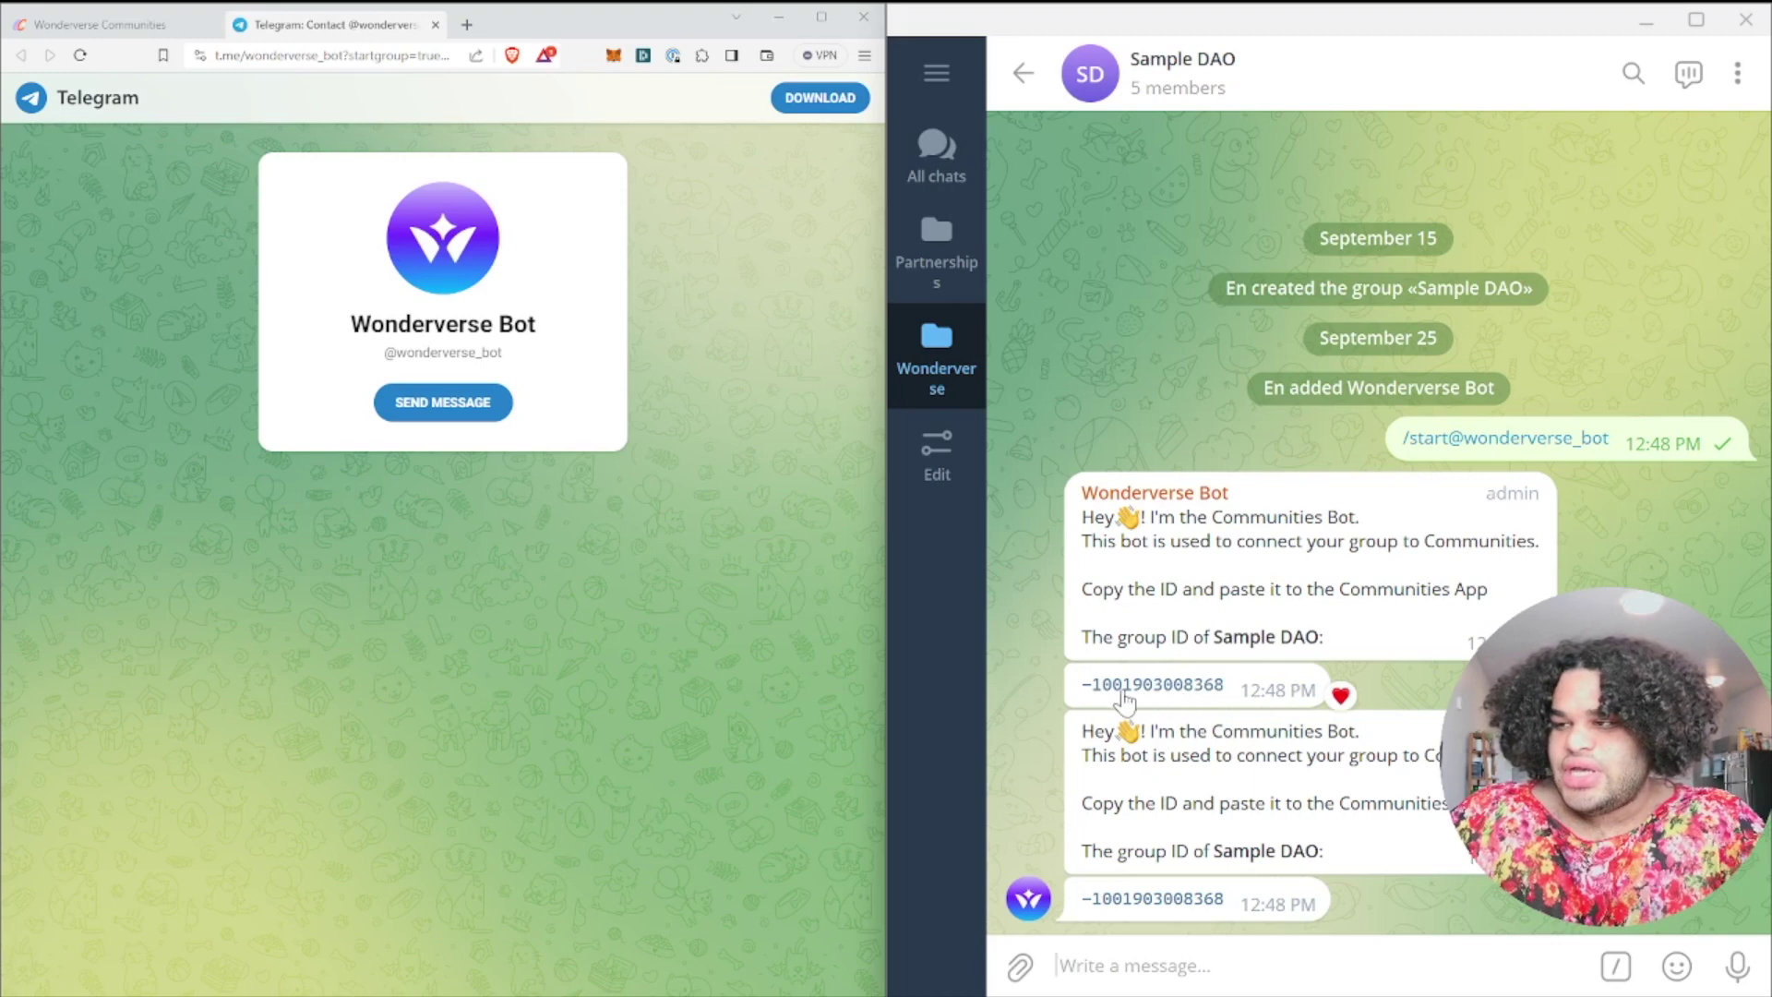
{"action": "left_click", "coordinate": [1164, 692]}
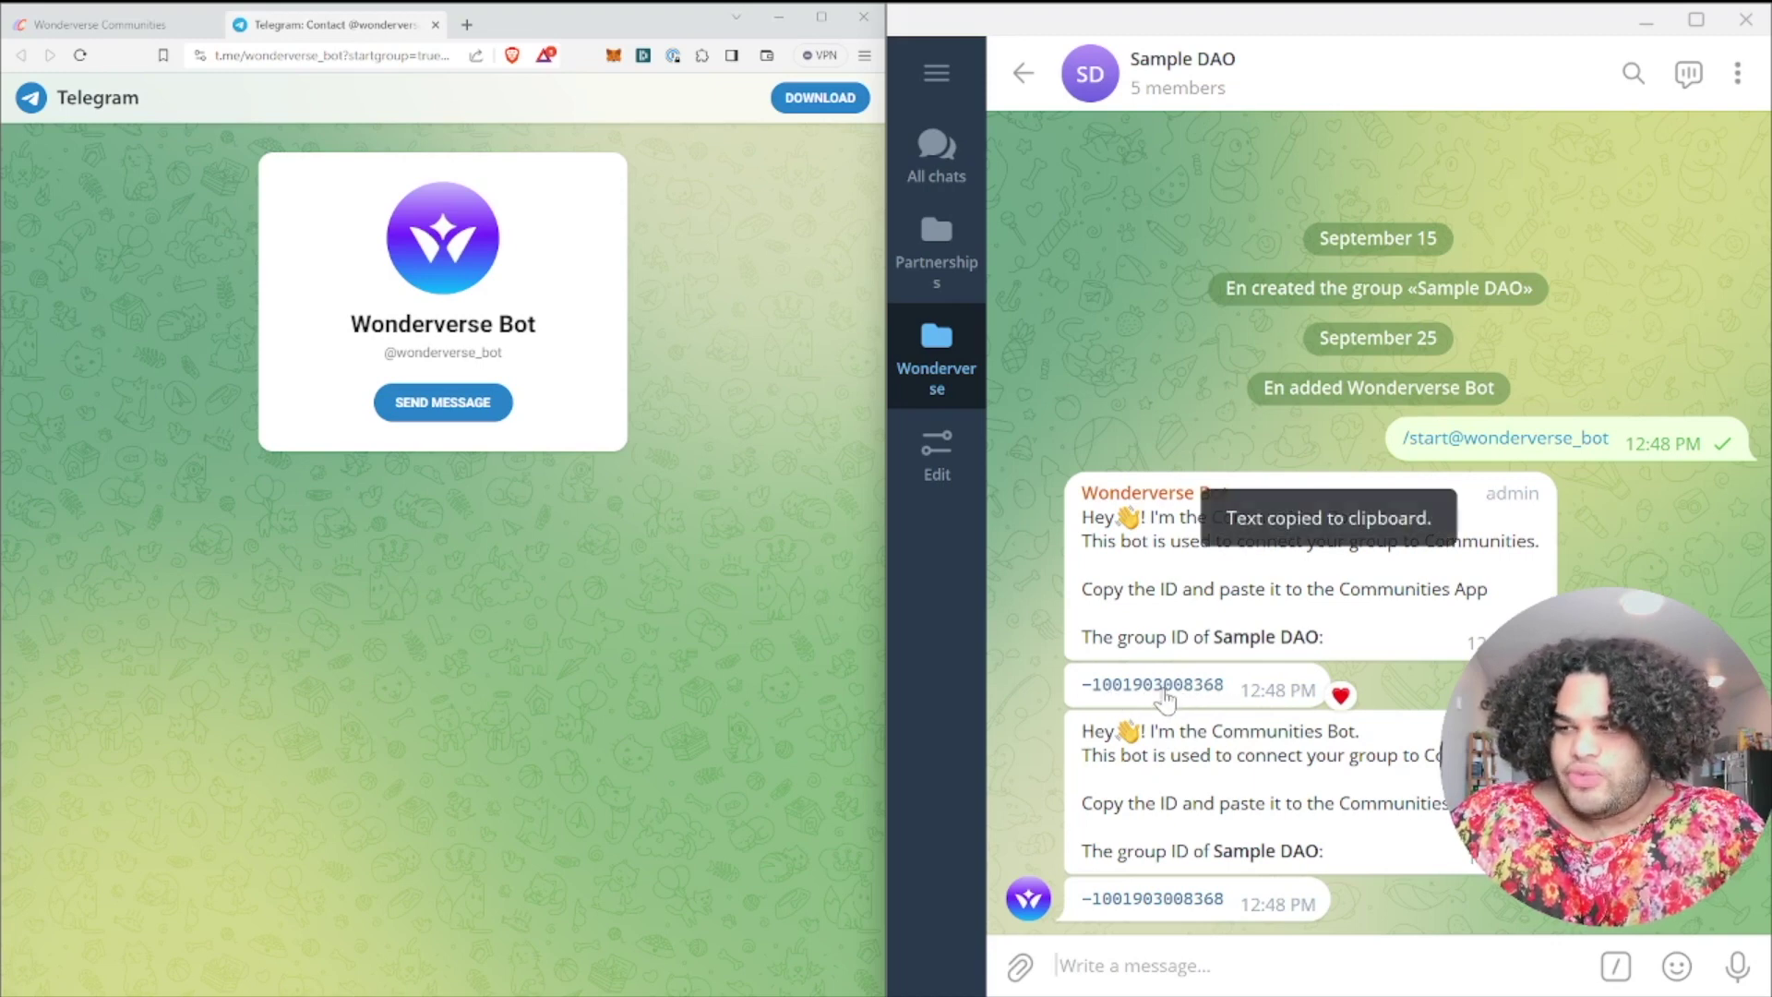
{"action": "left_click", "coordinate": [435, 25]}
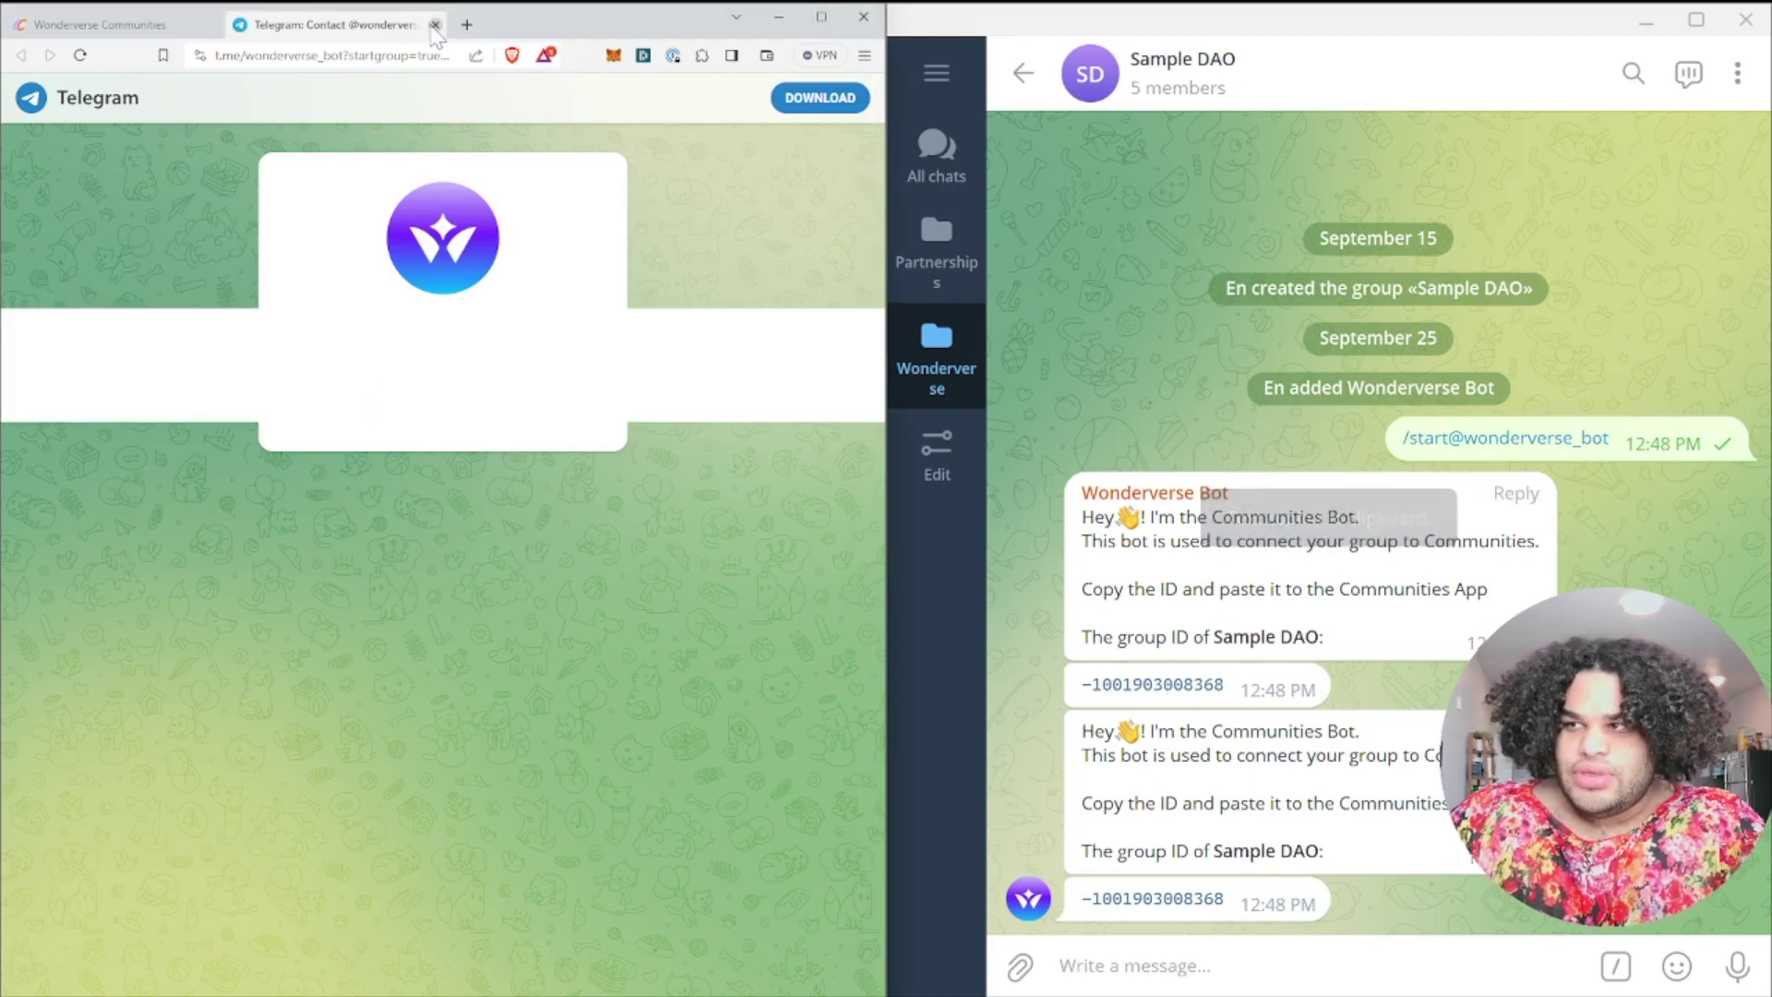
{"action": "left_click", "coordinate": [799, 554]}
{"action": "key", "text": "ctrl+v"}
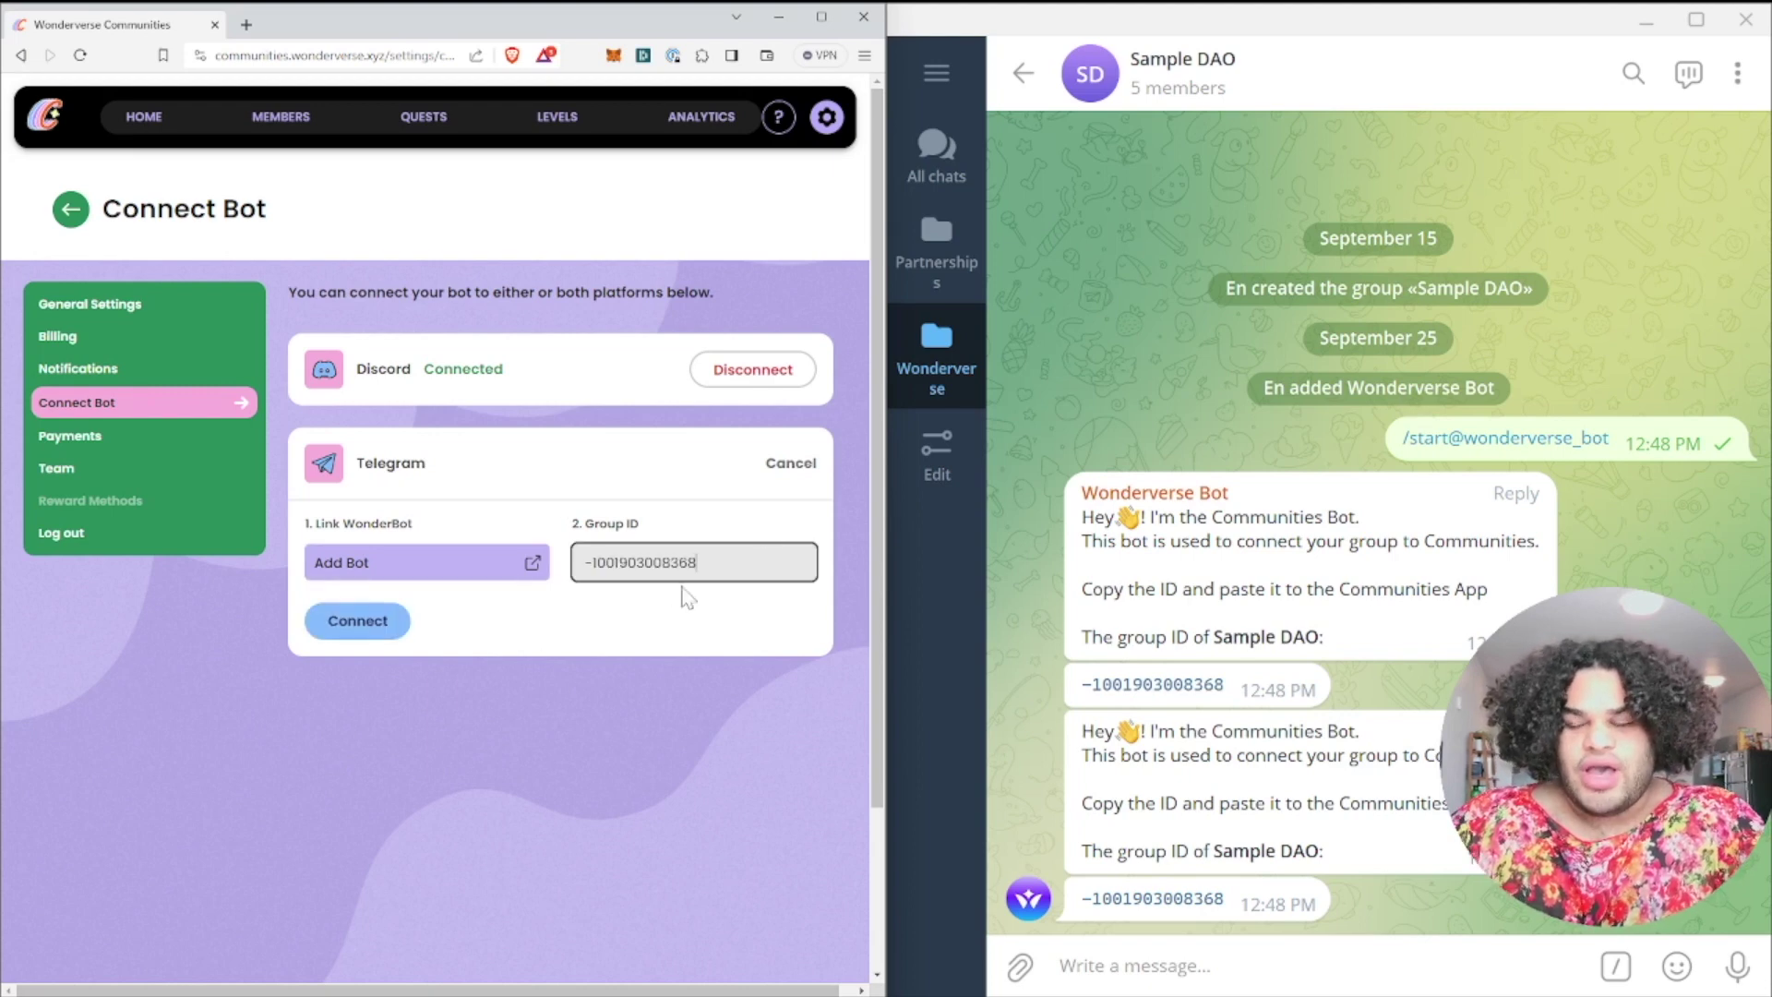
{"action": "left_click", "coordinate": [382, 625]}
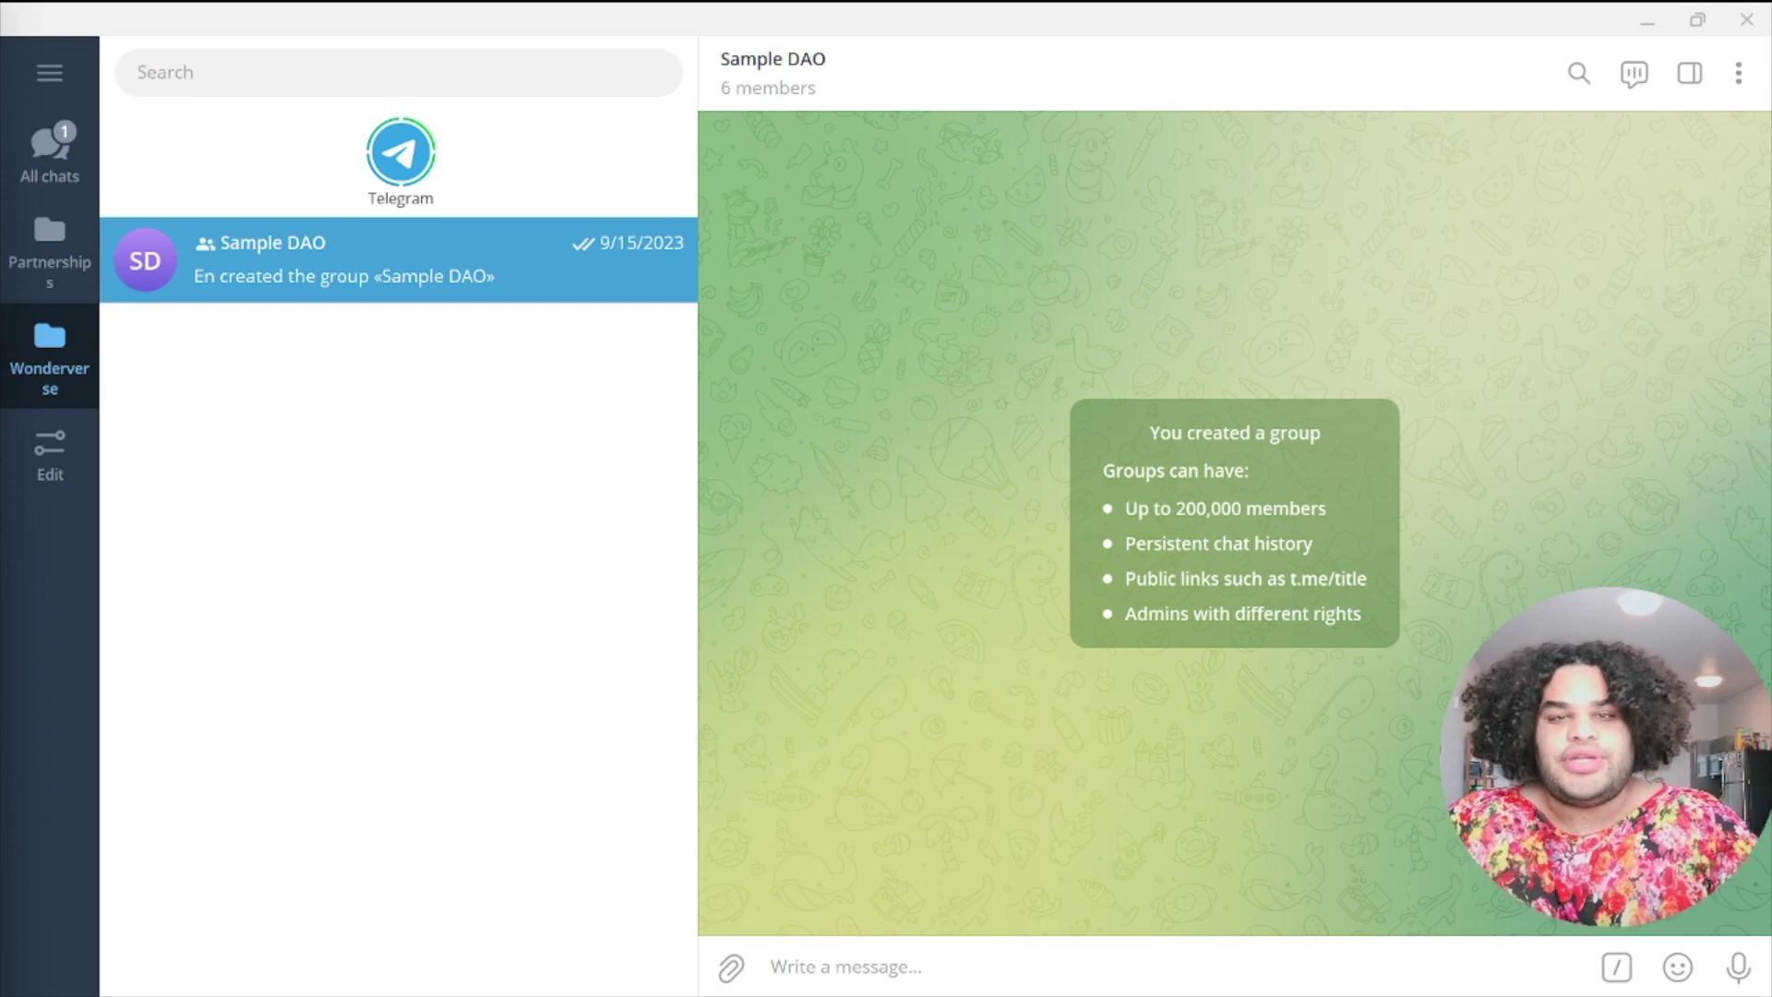
Send the /quests command in the Sample DAO Telegram group and view the quests offered by the bot.
{"action": "left_click", "coordinate": [900, 738]}
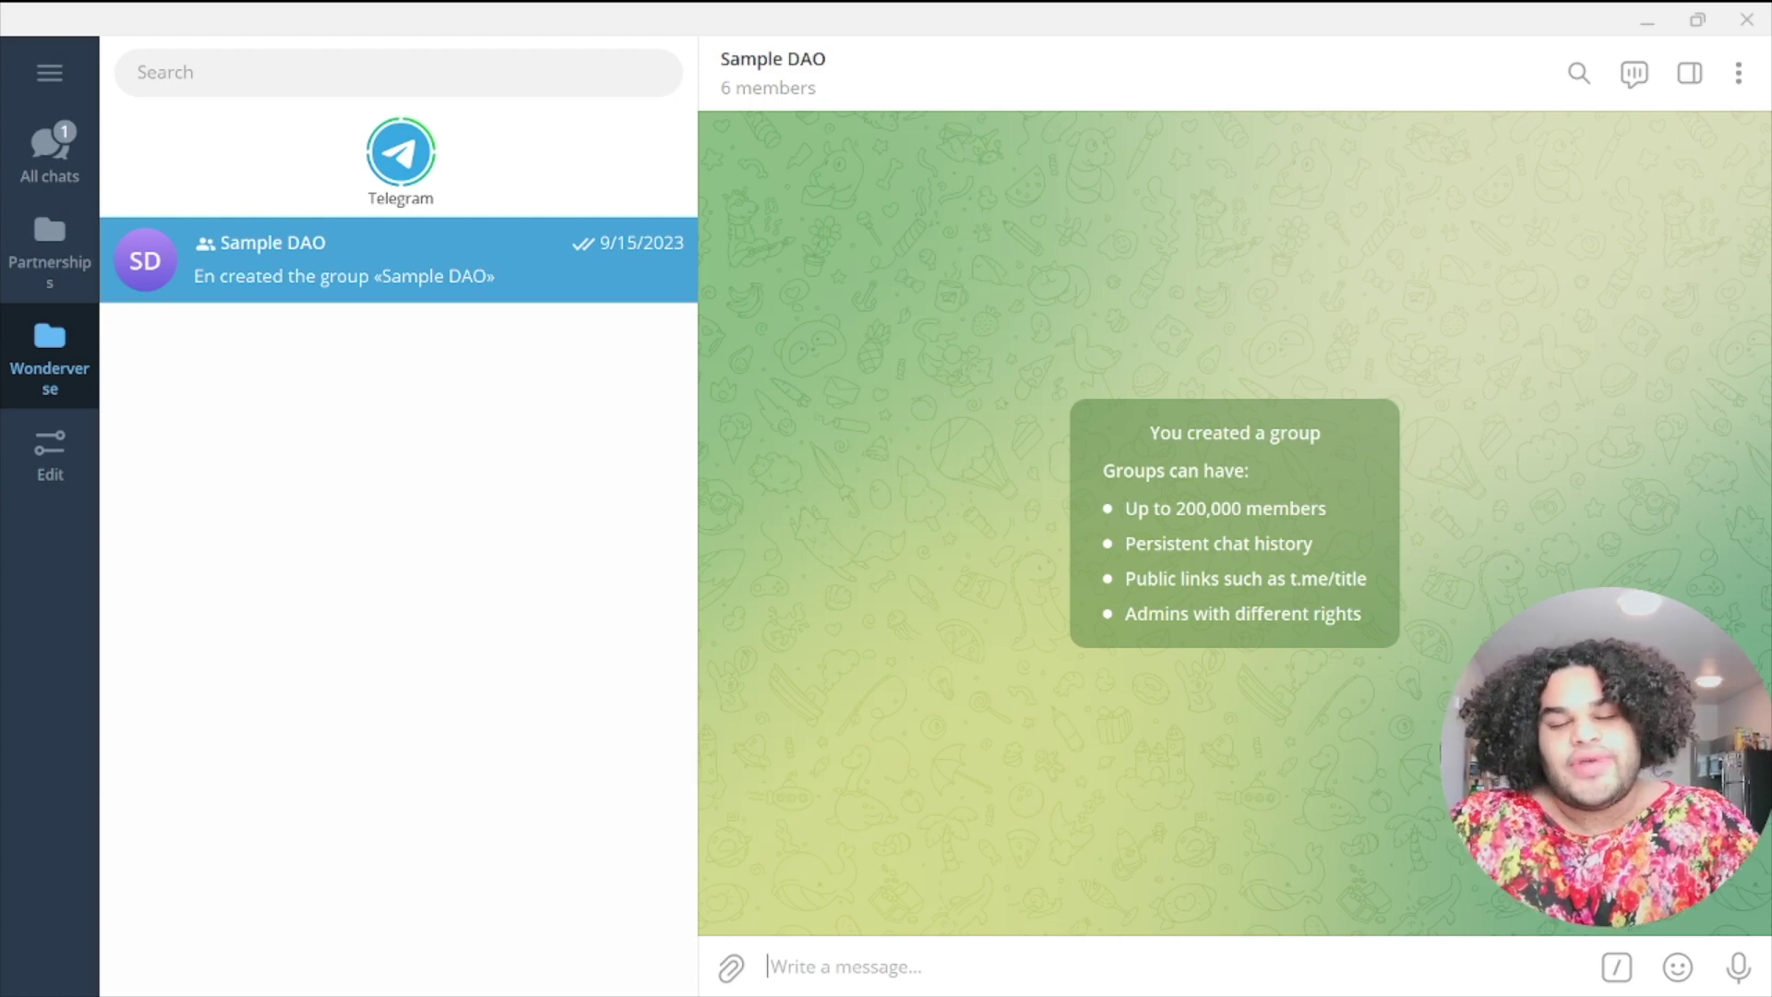
{"action": "type", "text": "/q"}
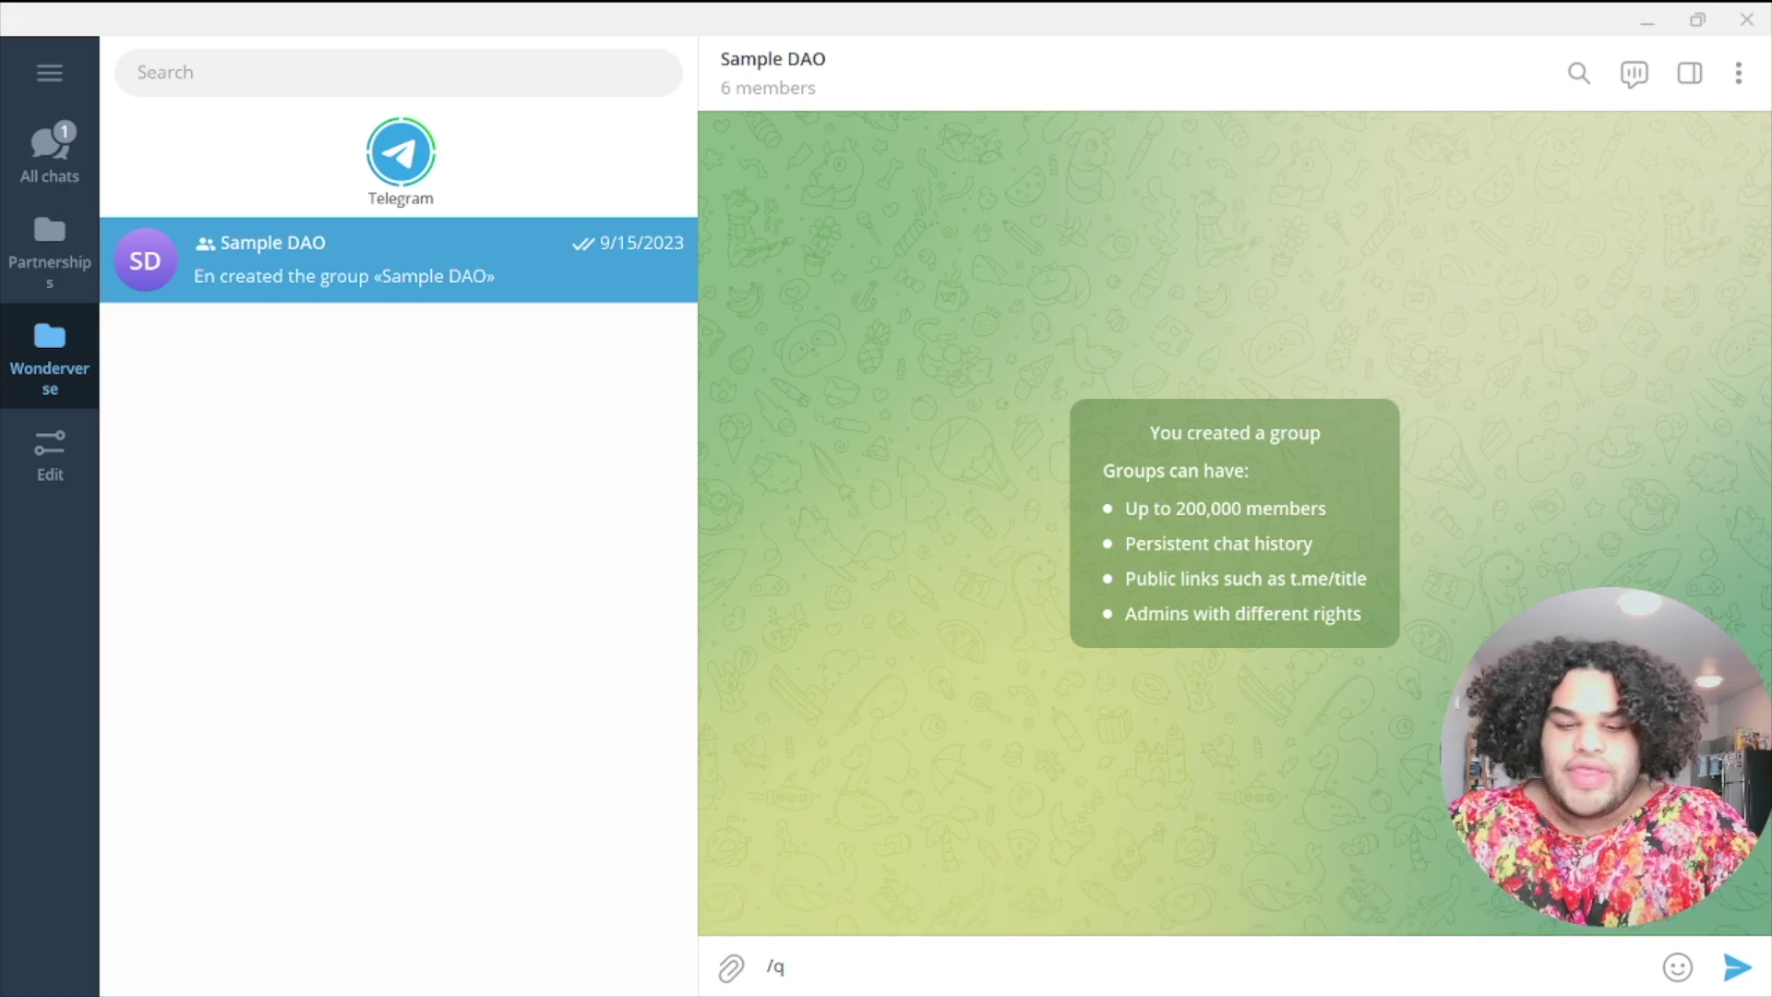
{"action": "type", "text": "uestw"}
{"action": "key", "text": "BackSpace"}
{"action": "type", "text": "sts"}
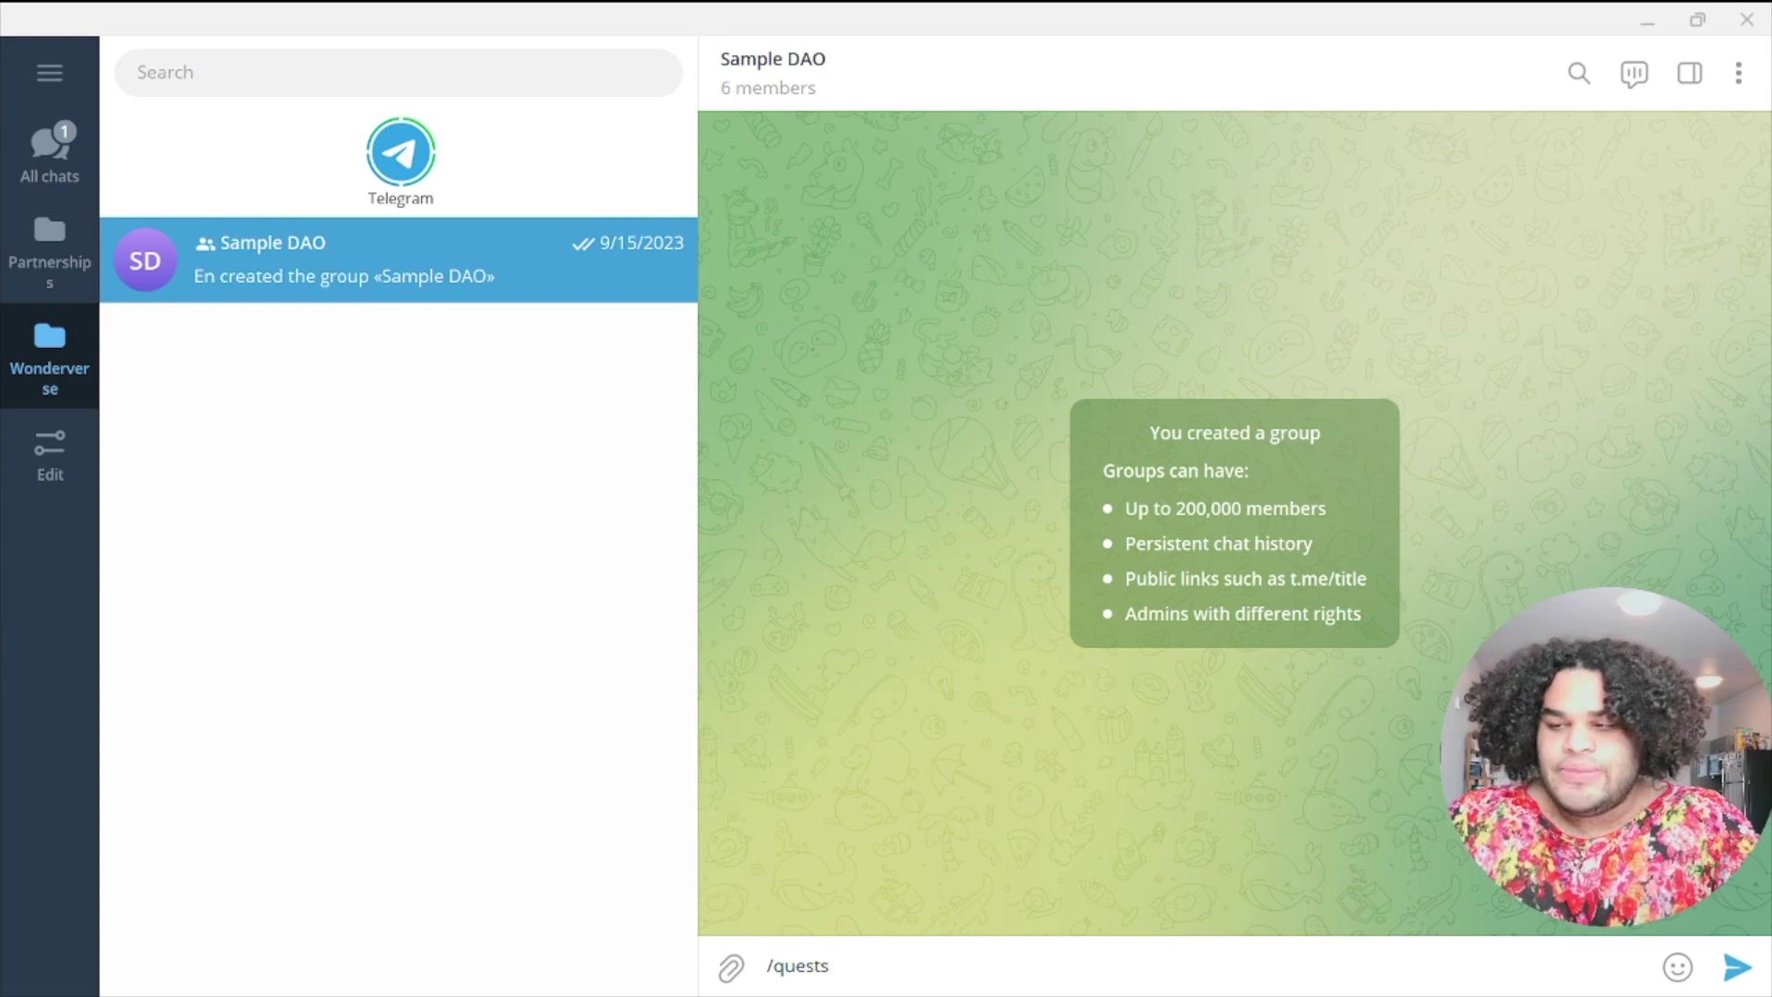
{"action": "key", "text": "Return"}
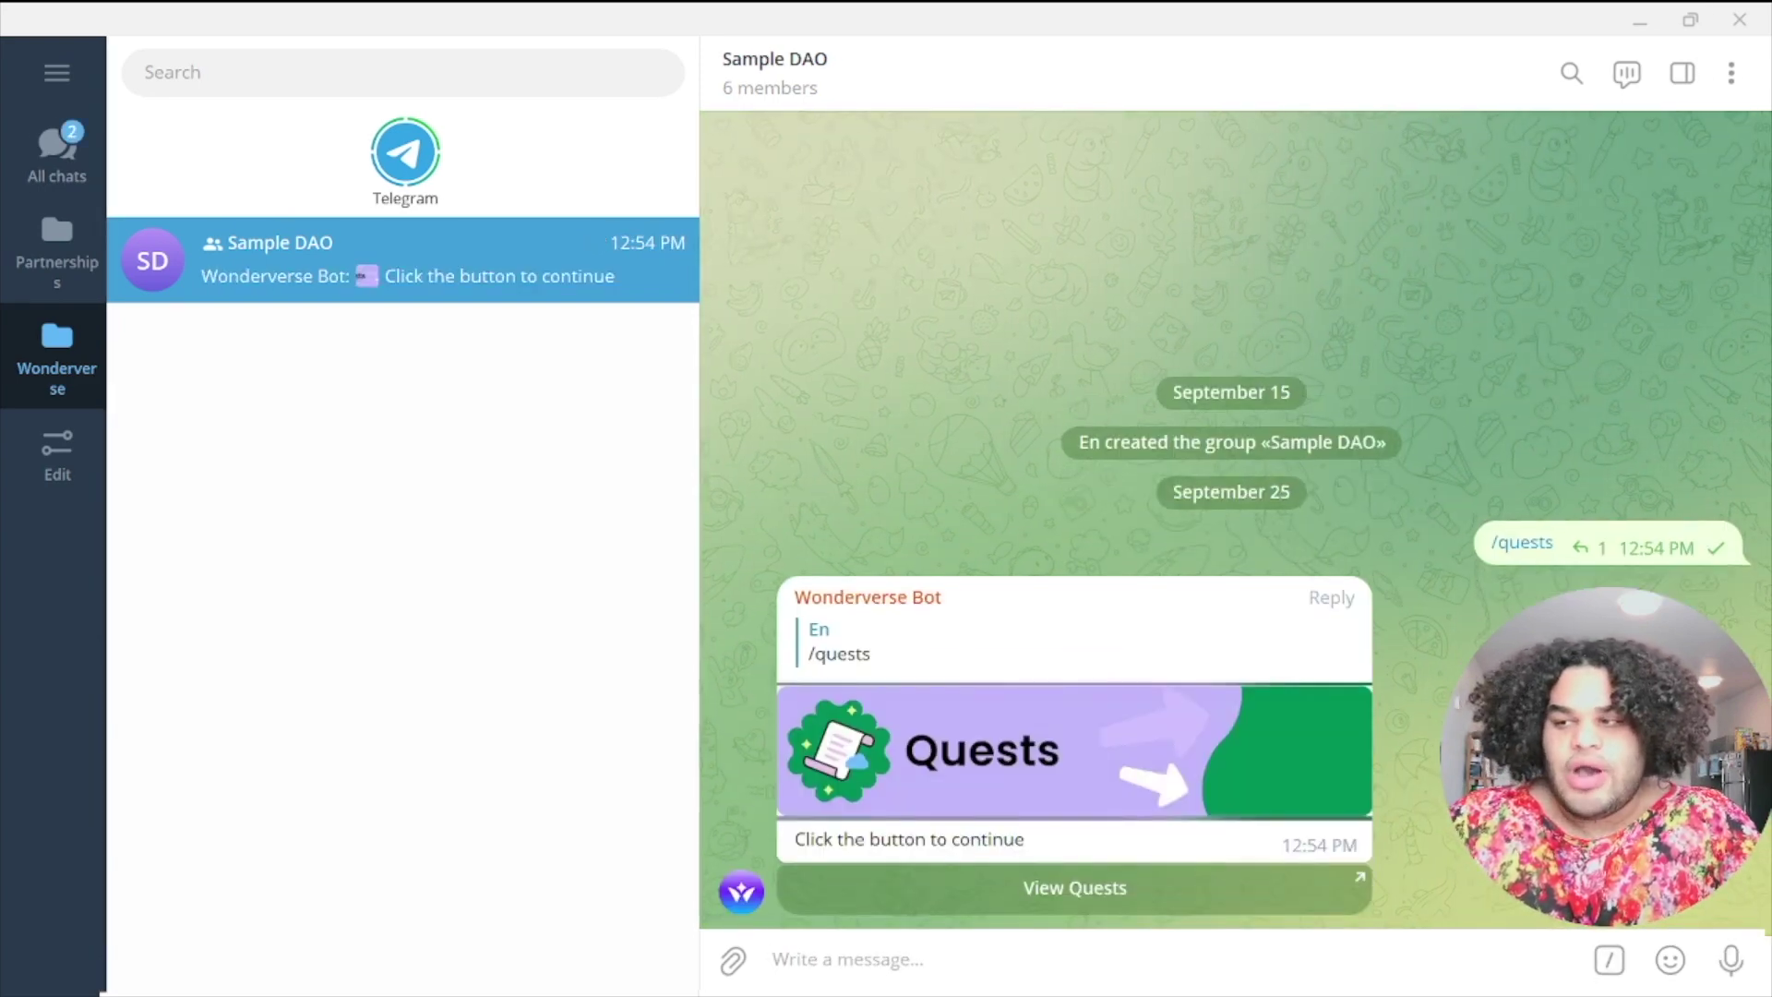
{"action": "left_click", "coordinate": [1086, 910]}
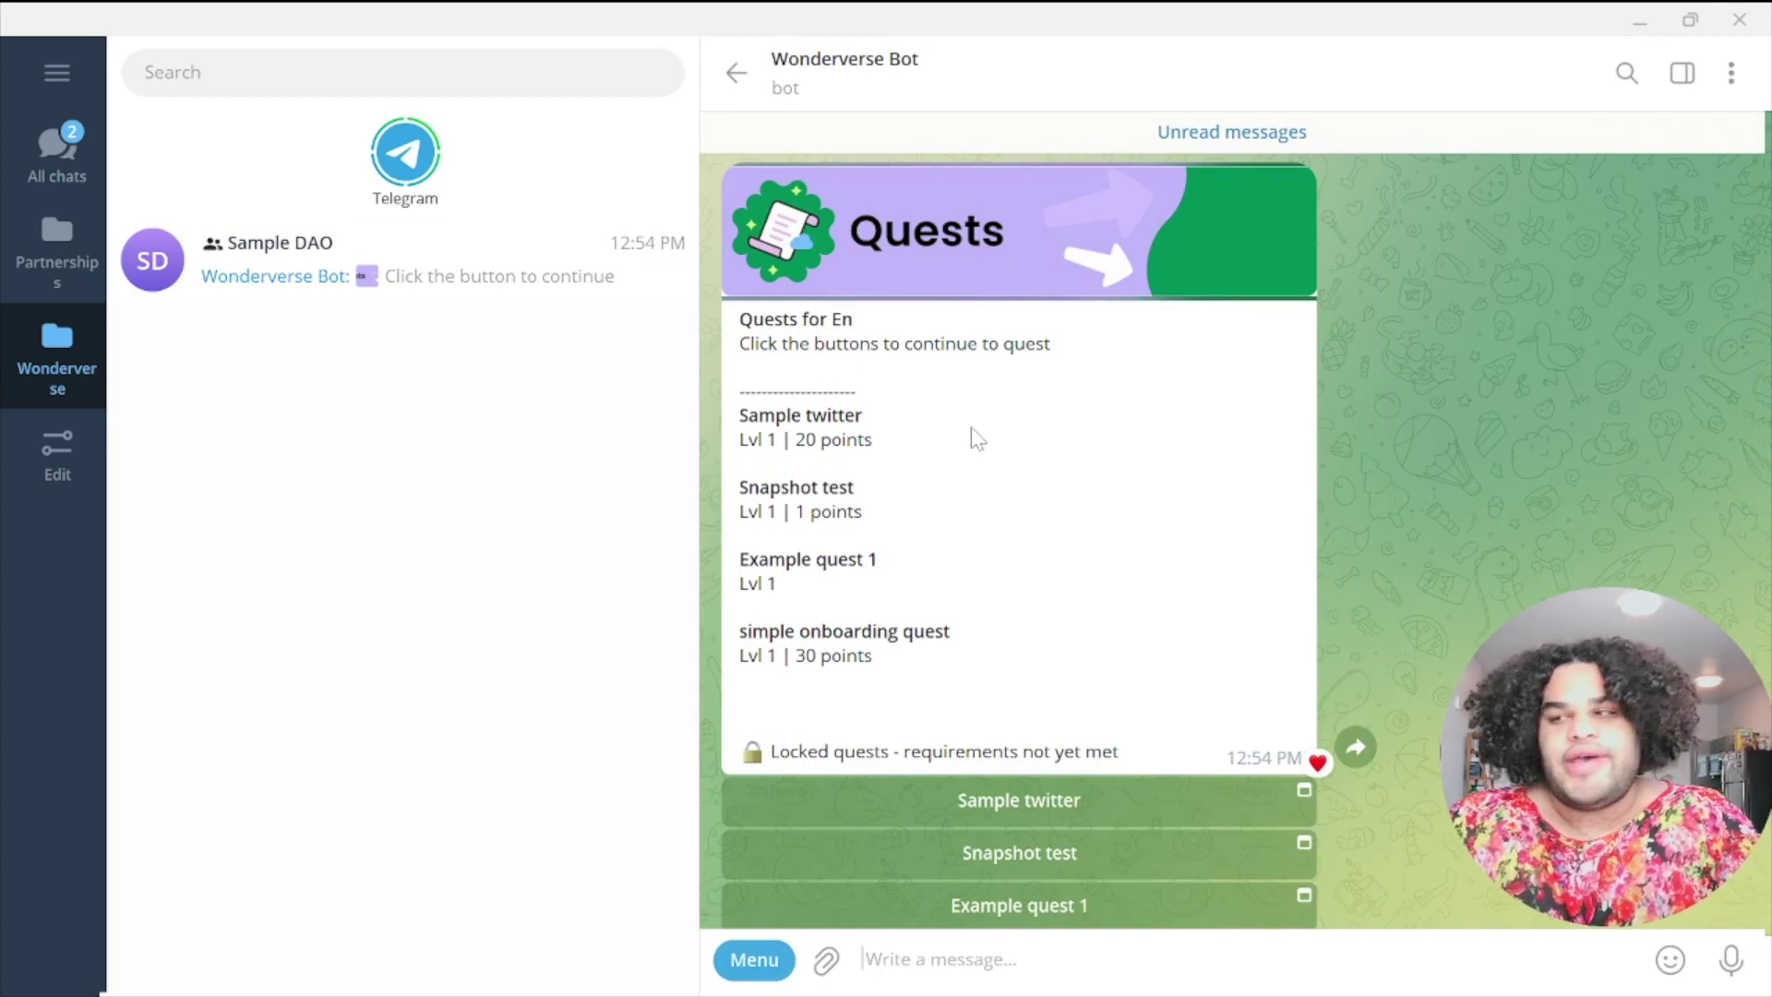
Complete the simple onboarding quest by entering the participant's name, submitting the quest and closing the quest portal.
{"action": "scroll", "coordinate": [951, 370], "scroll_direction": "down", "scroll_amount": 2}
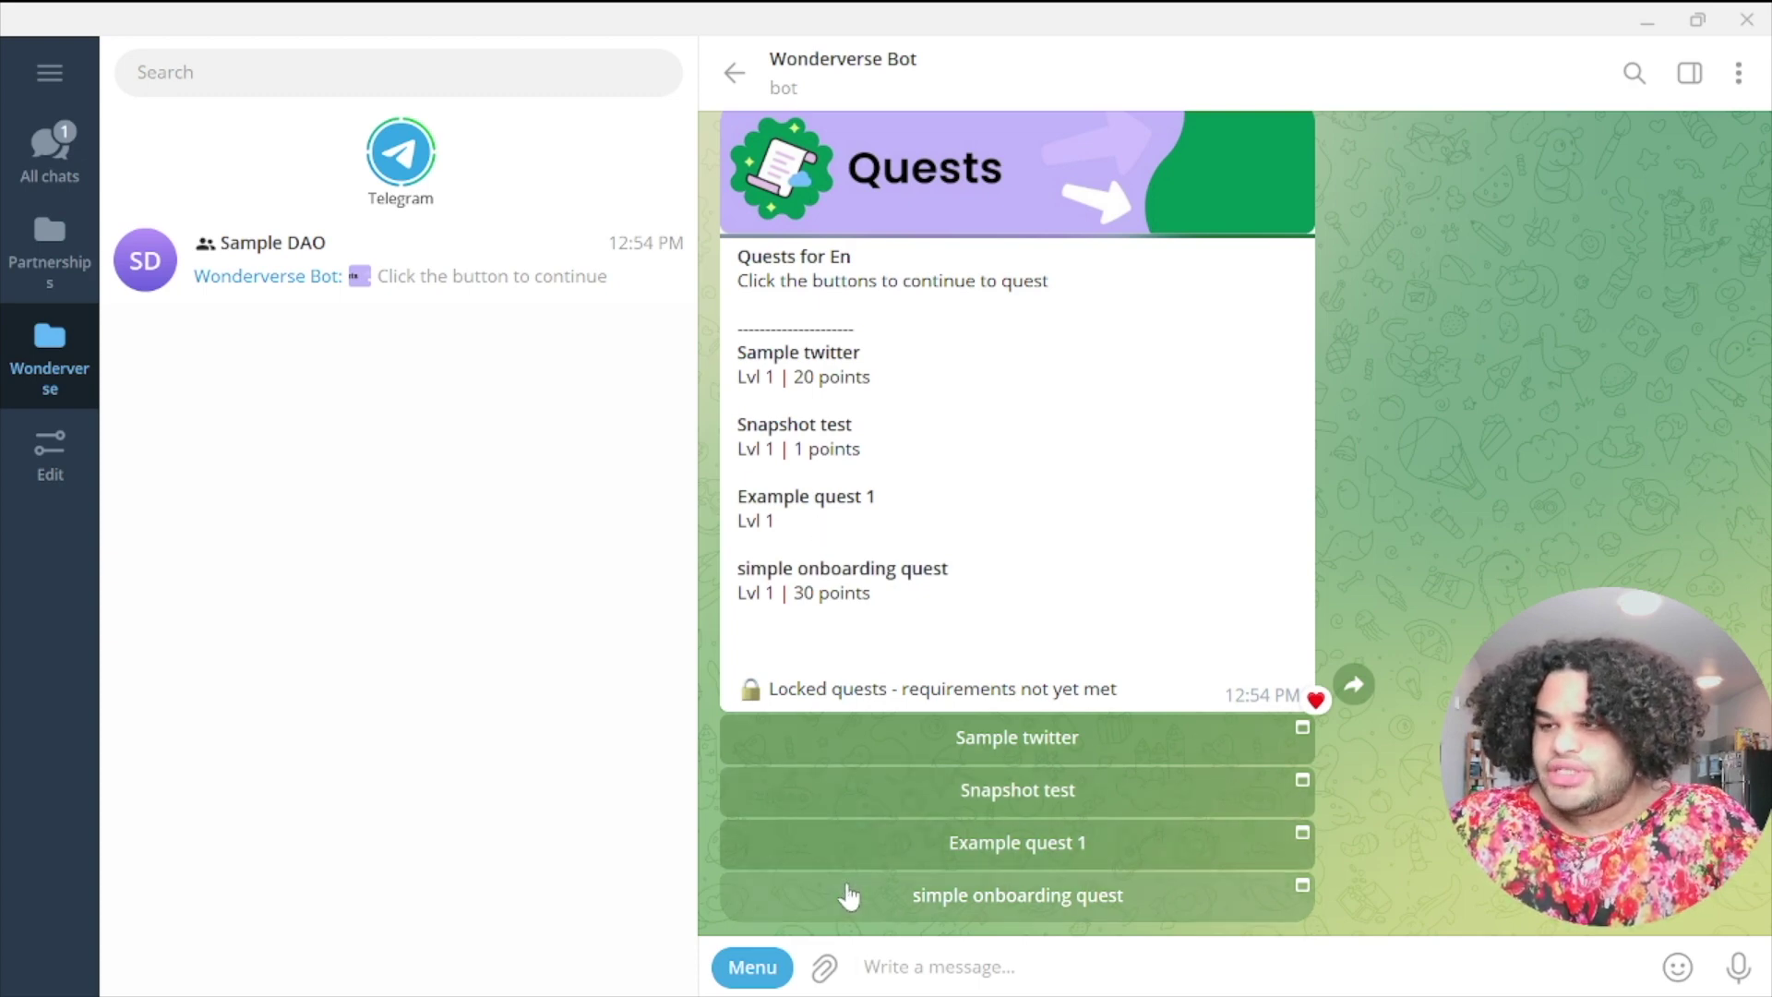
{"action": "left_click", "coordinate": [938, 903]}
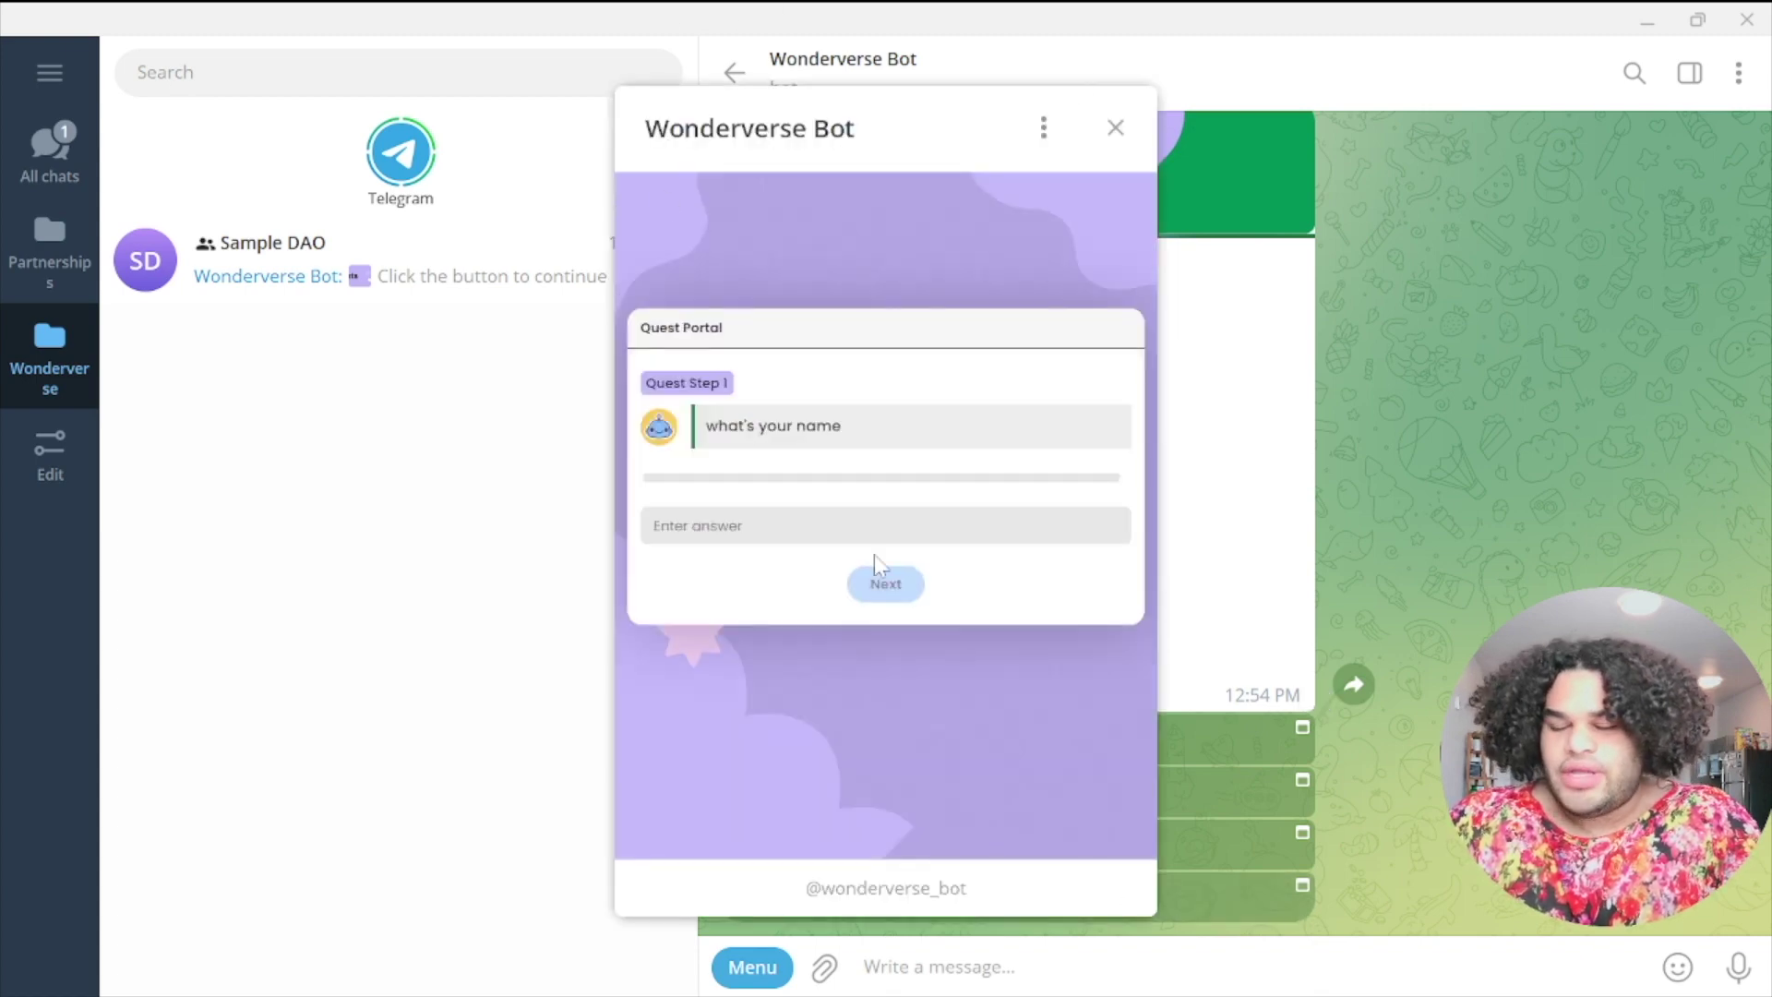
{"action": "left_click", "coordinate": [873, 533]}
{"action": "type", "text": "En"}
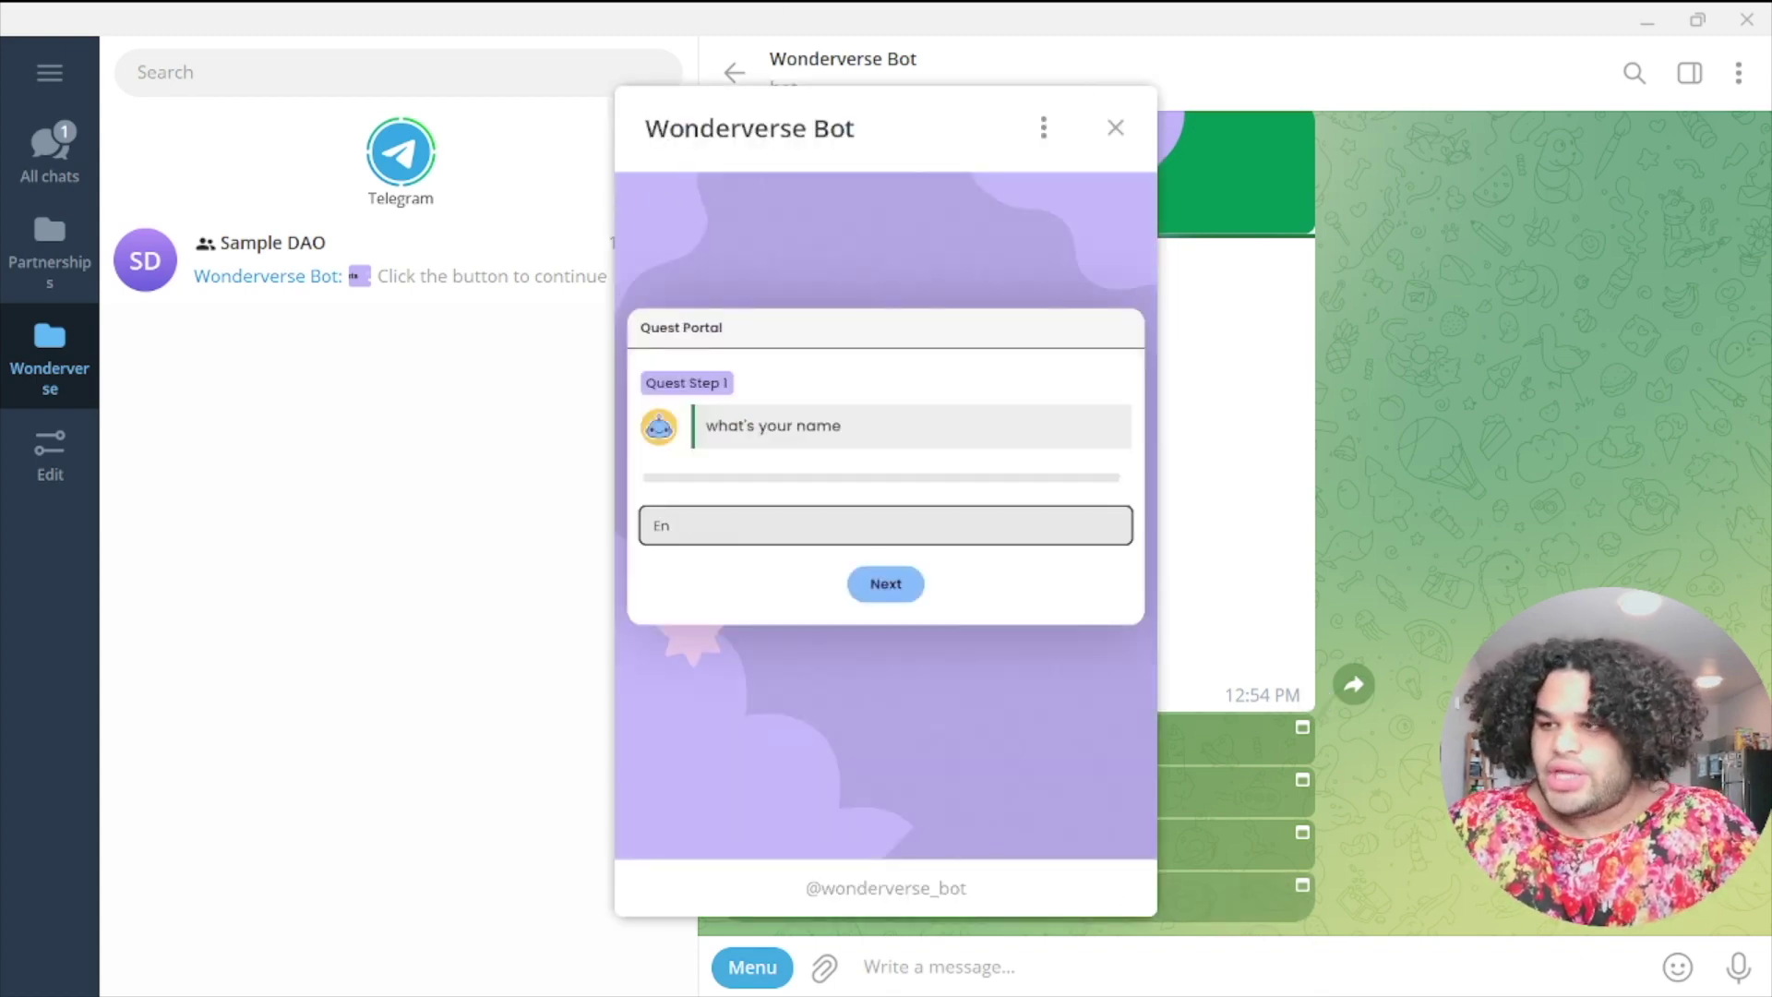
{"action": "left_click", "coordinate": [881, 588]}
{"action": "left_click", "coordinate": [941, 598]}
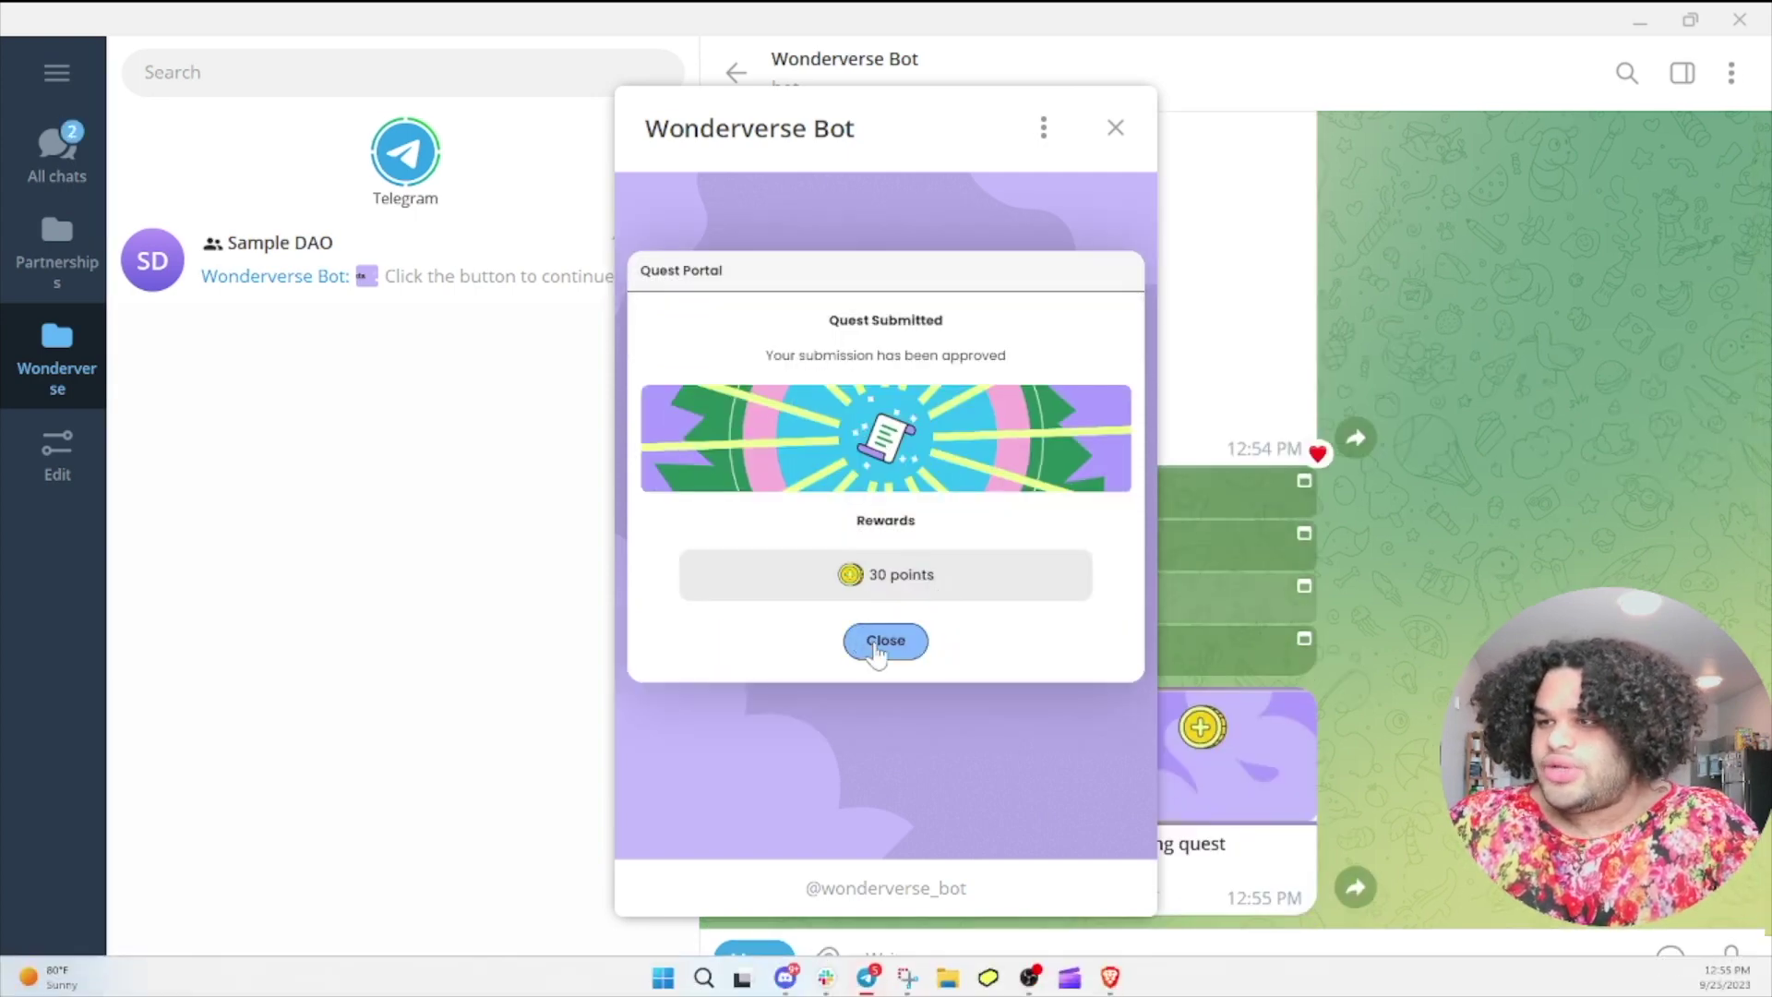
{"action": "left_click", "coordinate": [884, 643]}
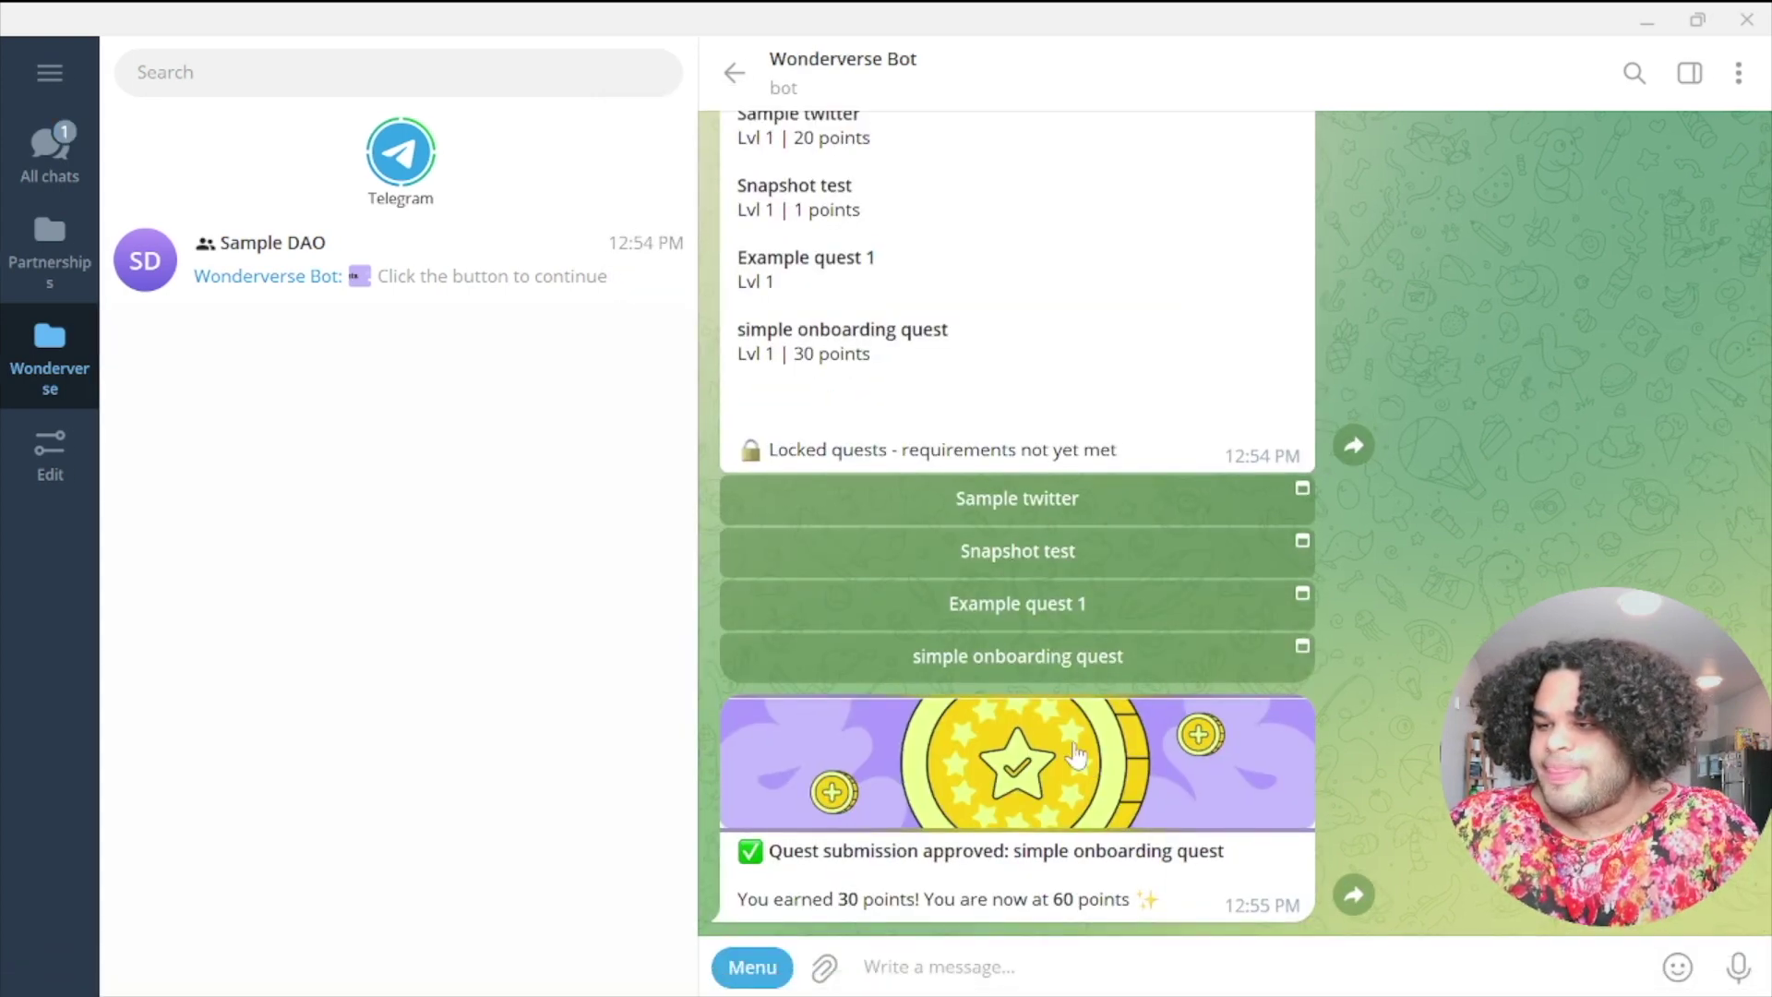
Complete Example quest 1 with the answer "Testing 123", submit it and close the quest portal.
{"action": "left_click", "coordinate": [983, 616]}
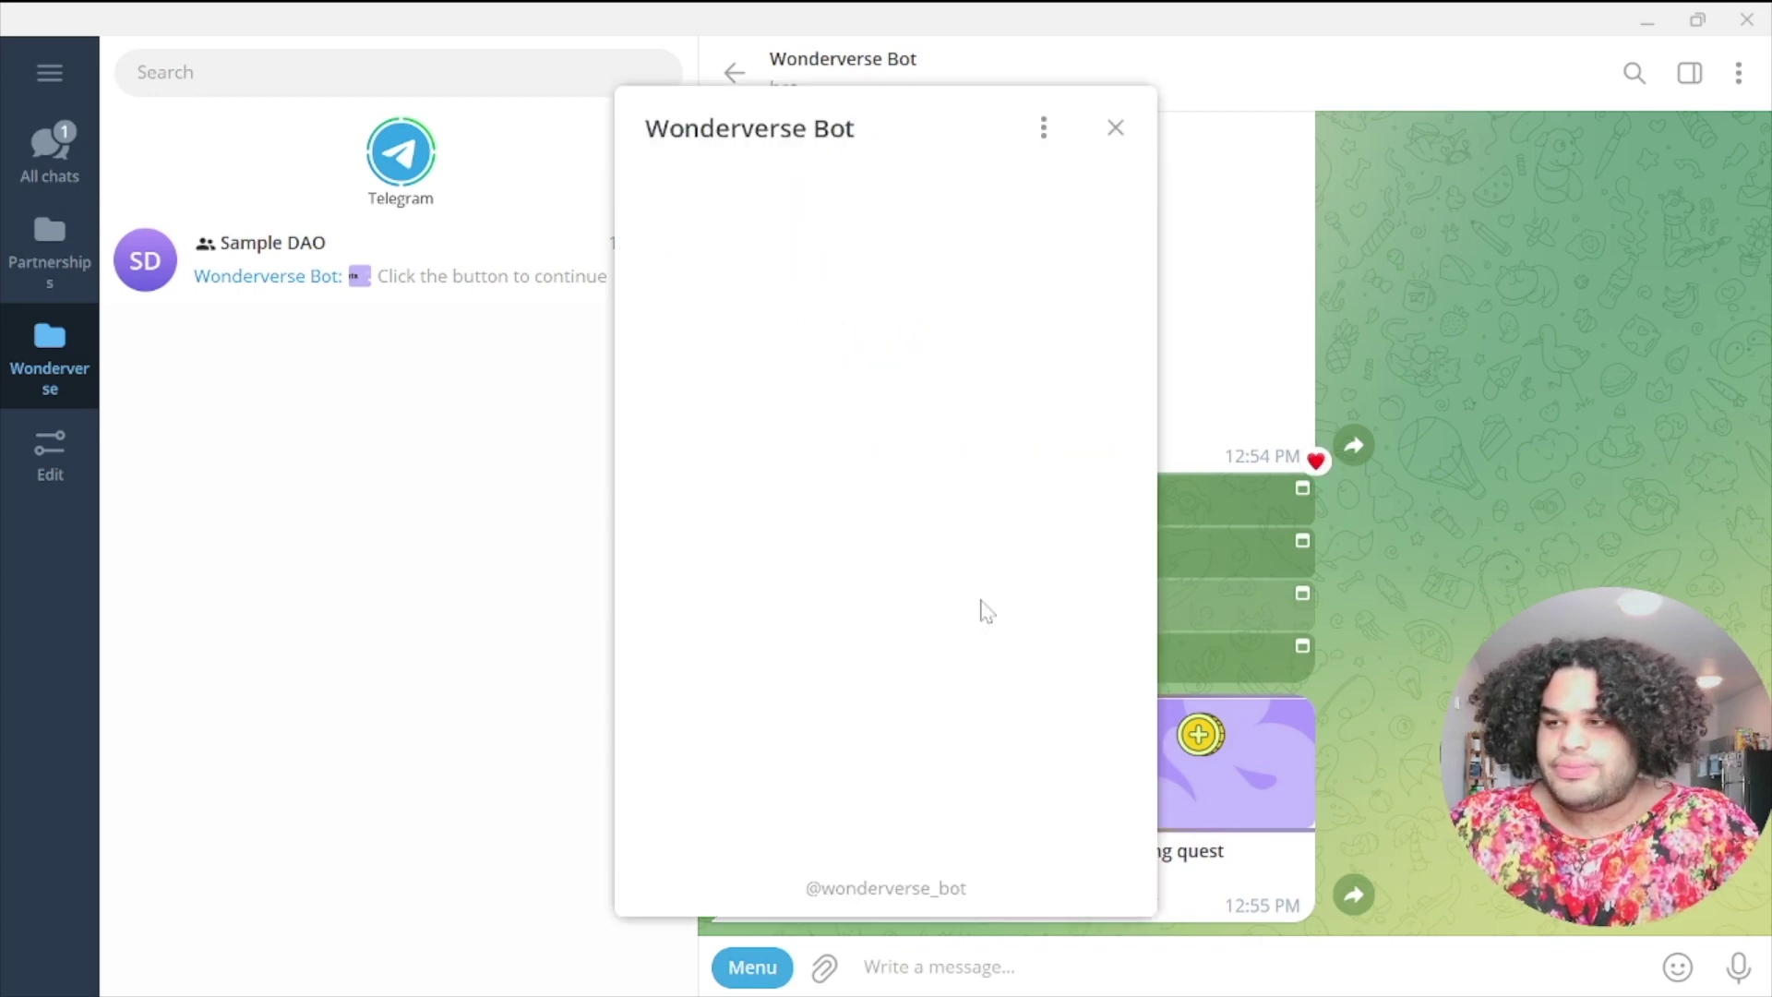
{"action": "left_click", "coordinate": [881, 525]}
{"action": "type", "text": "Testing 123"}
{"action": "left_click", "coordinate": [875, 585]}
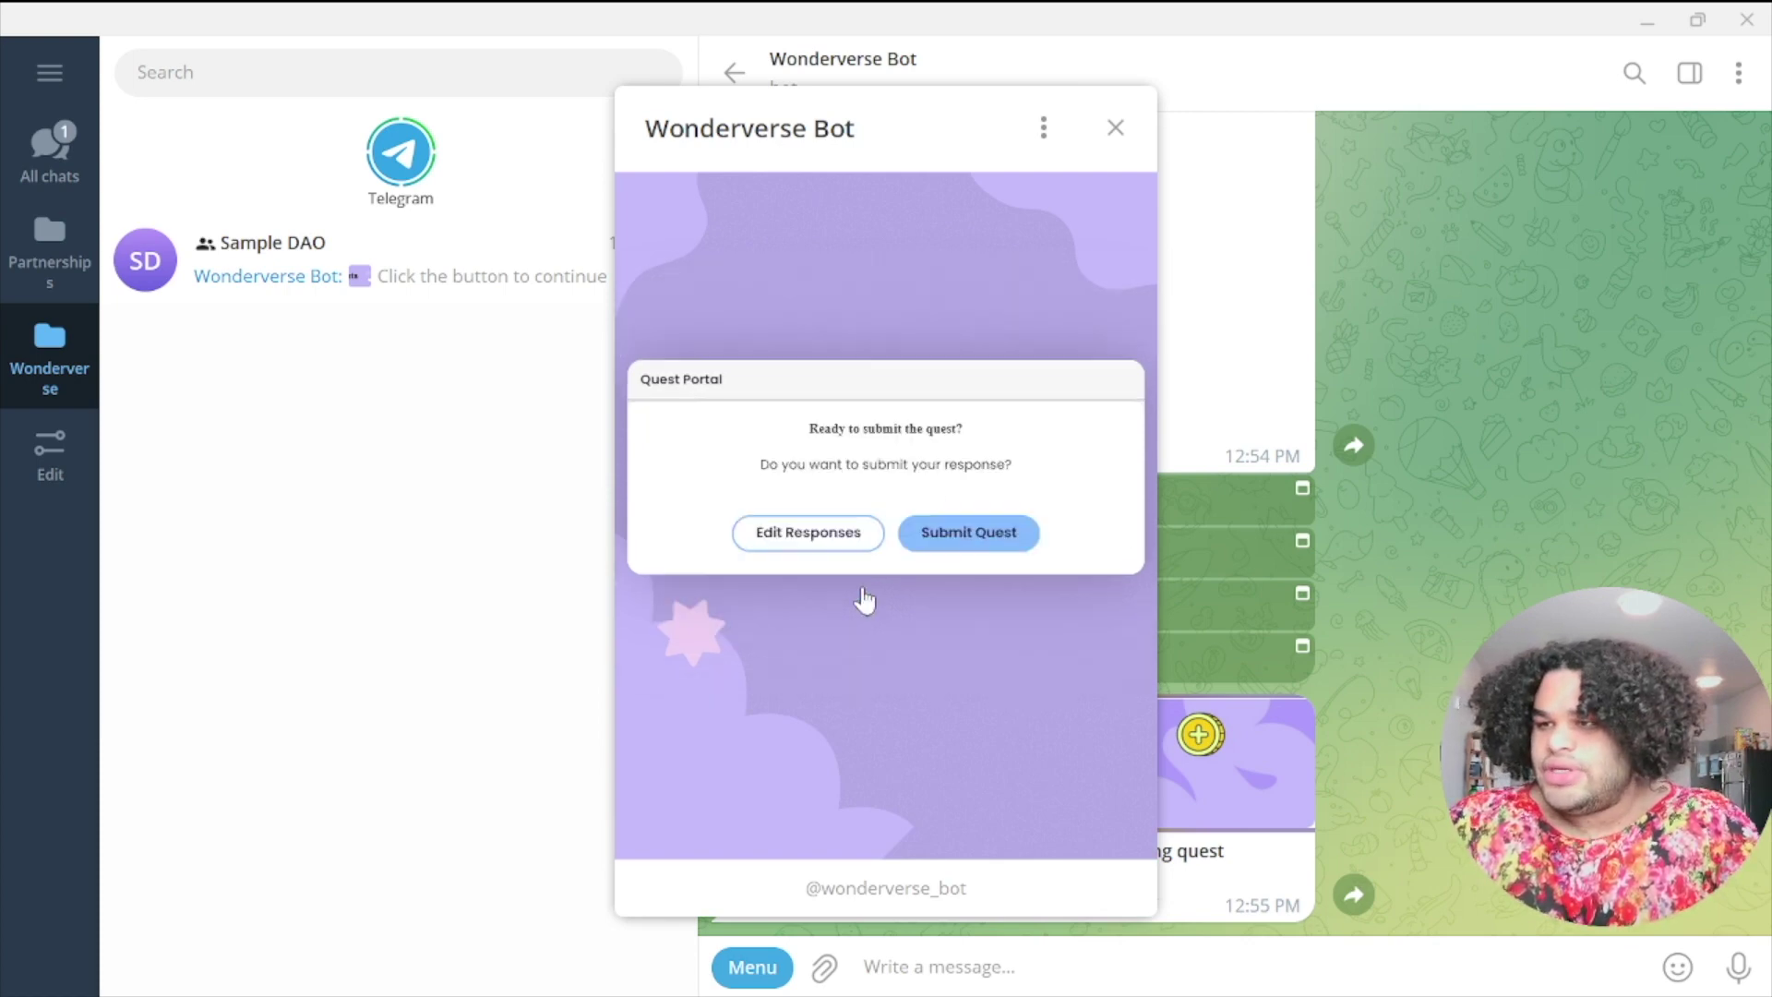
{"action": "left_click", "coordinate": [930, 591]}
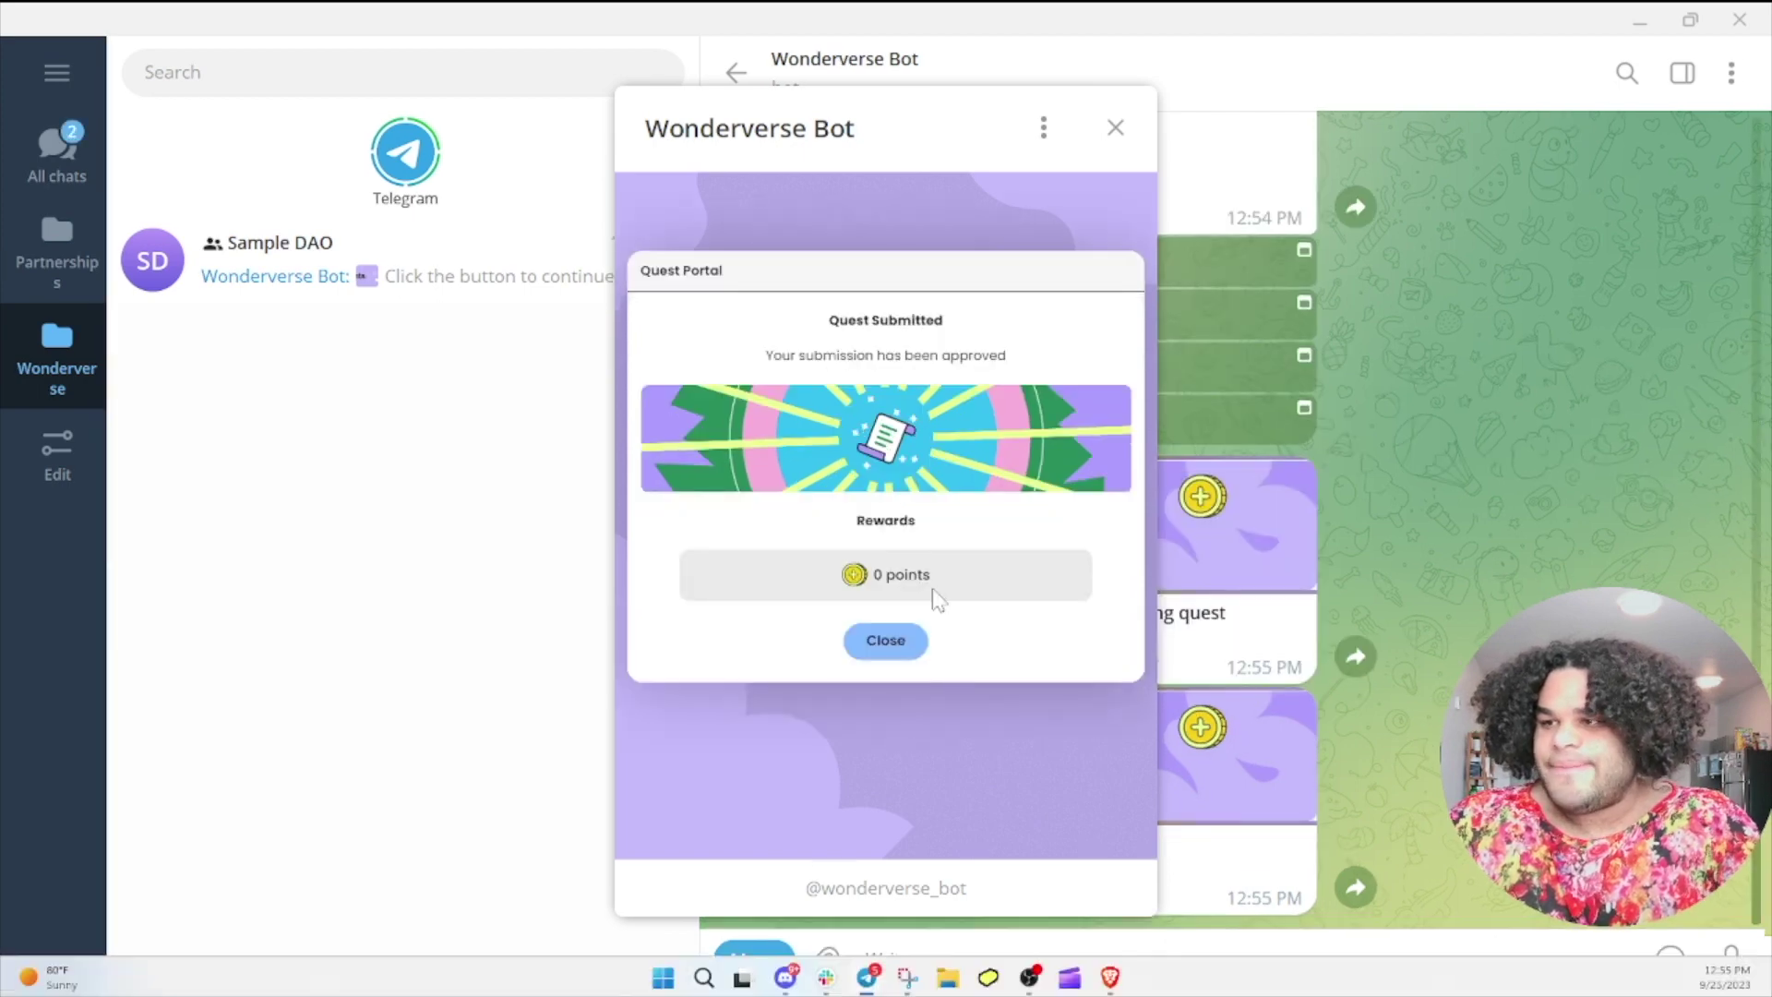
{"action": "left_click", "coordinate": [900, 644]}
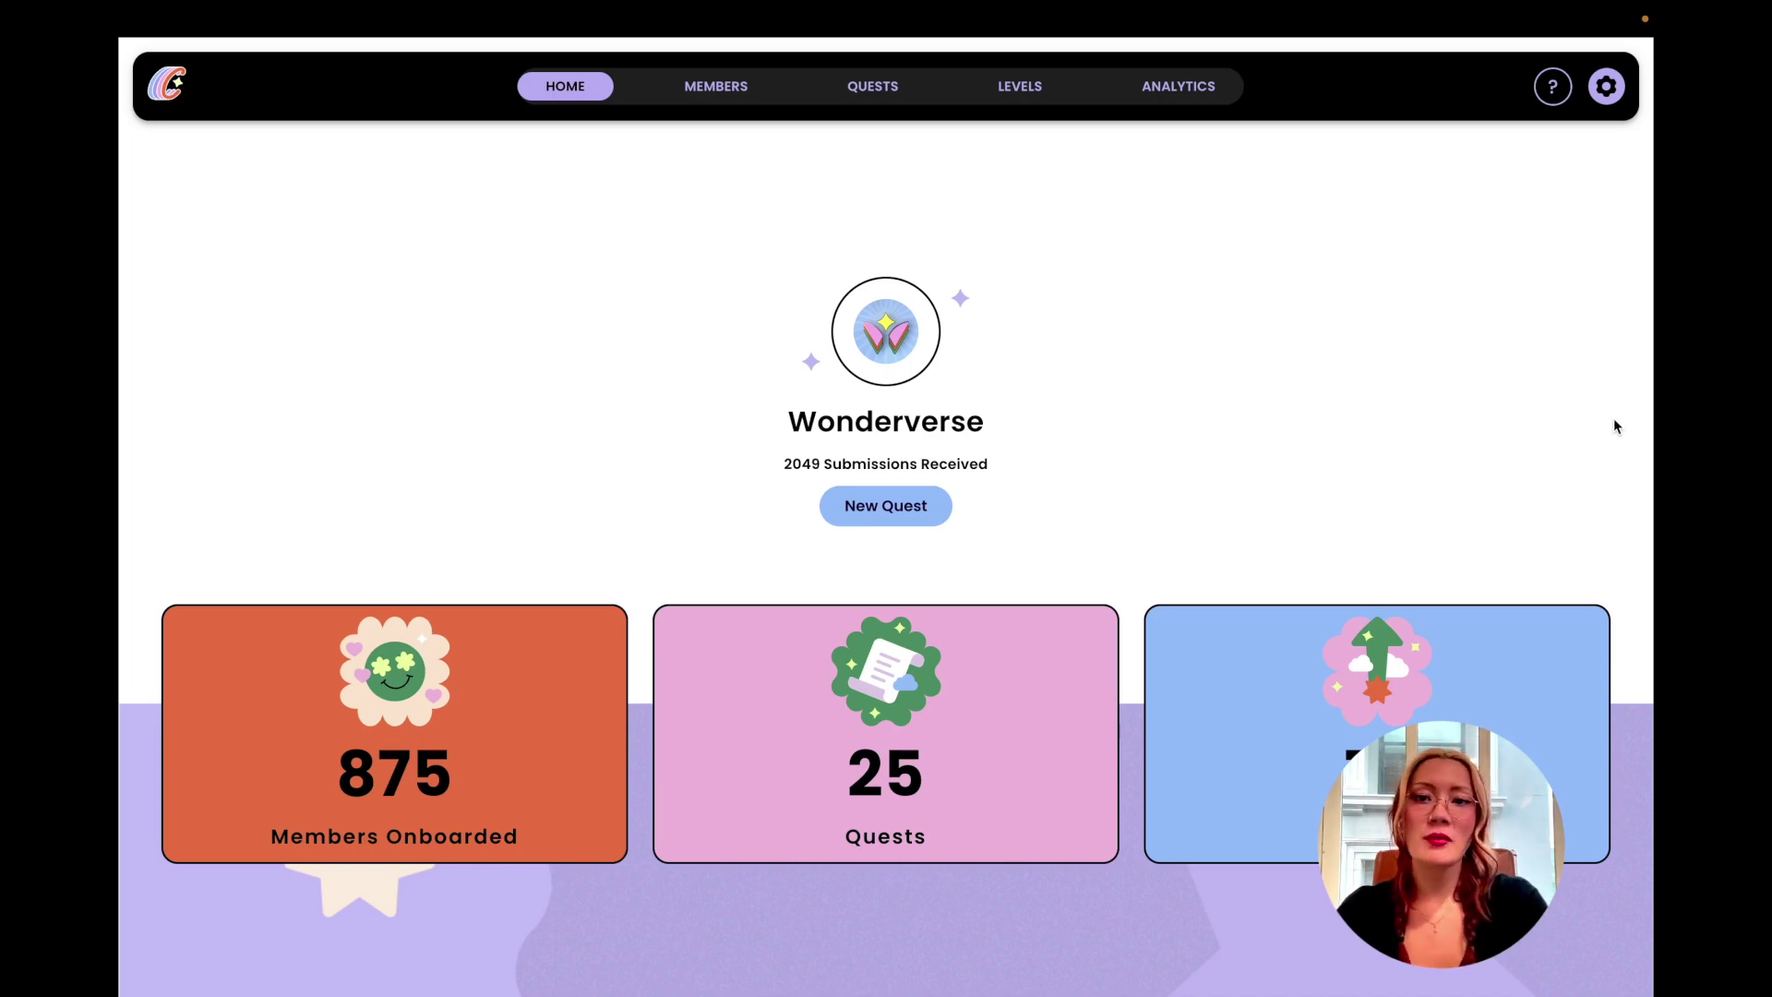
Review the Wonderverse community members list and start a new quest from scratch in the quests section.
{"action": "left_click", "coordinate": [741, 89]}
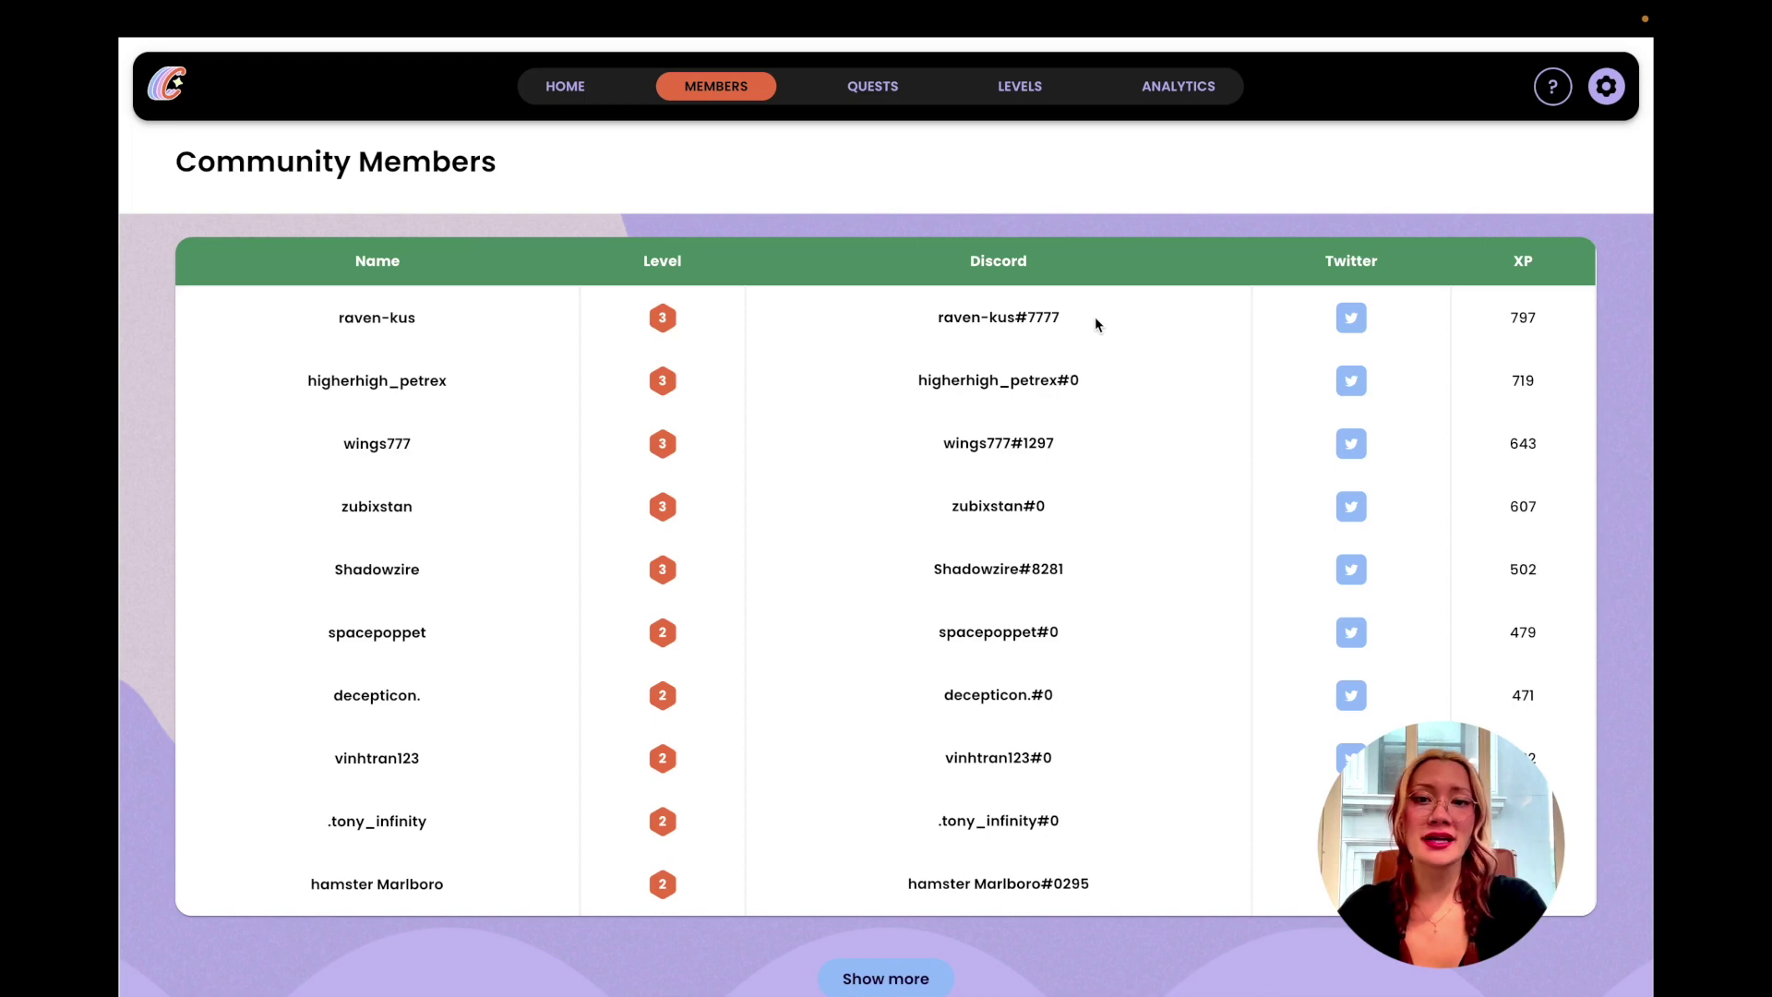
{"action": "left_click", "coordinate": [881, 91]}
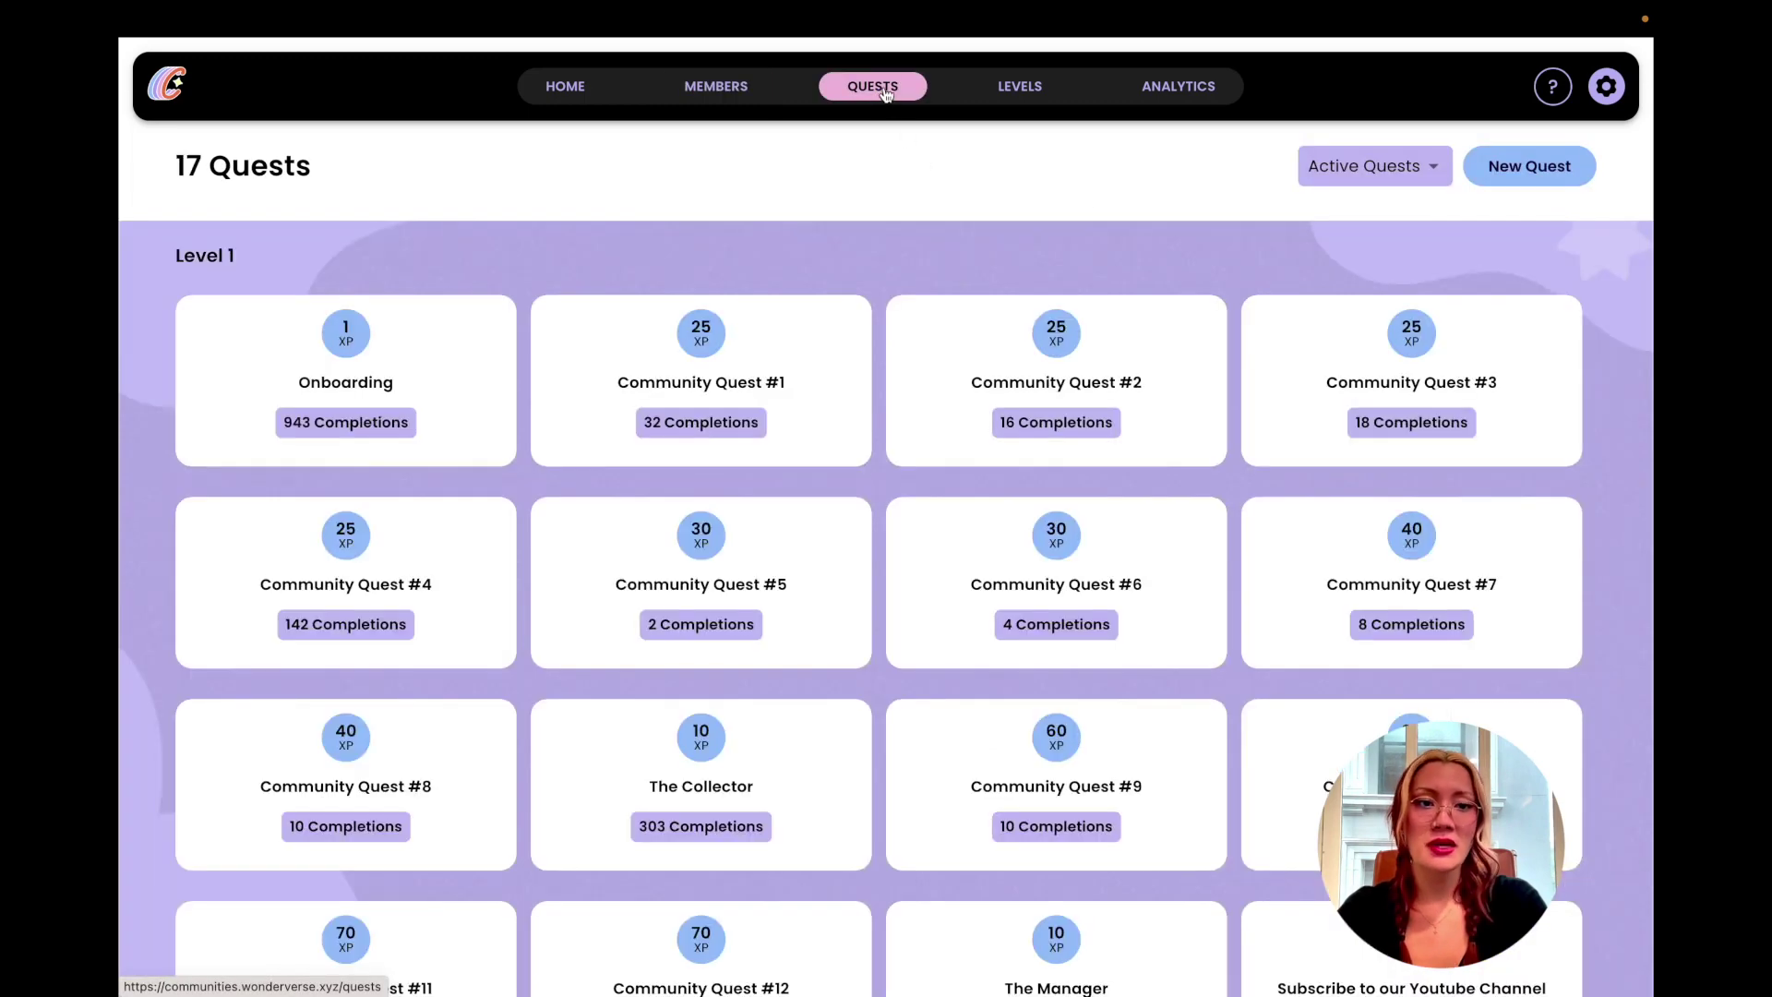
{"action": "left_click", "coordinate": [1514, 181]}
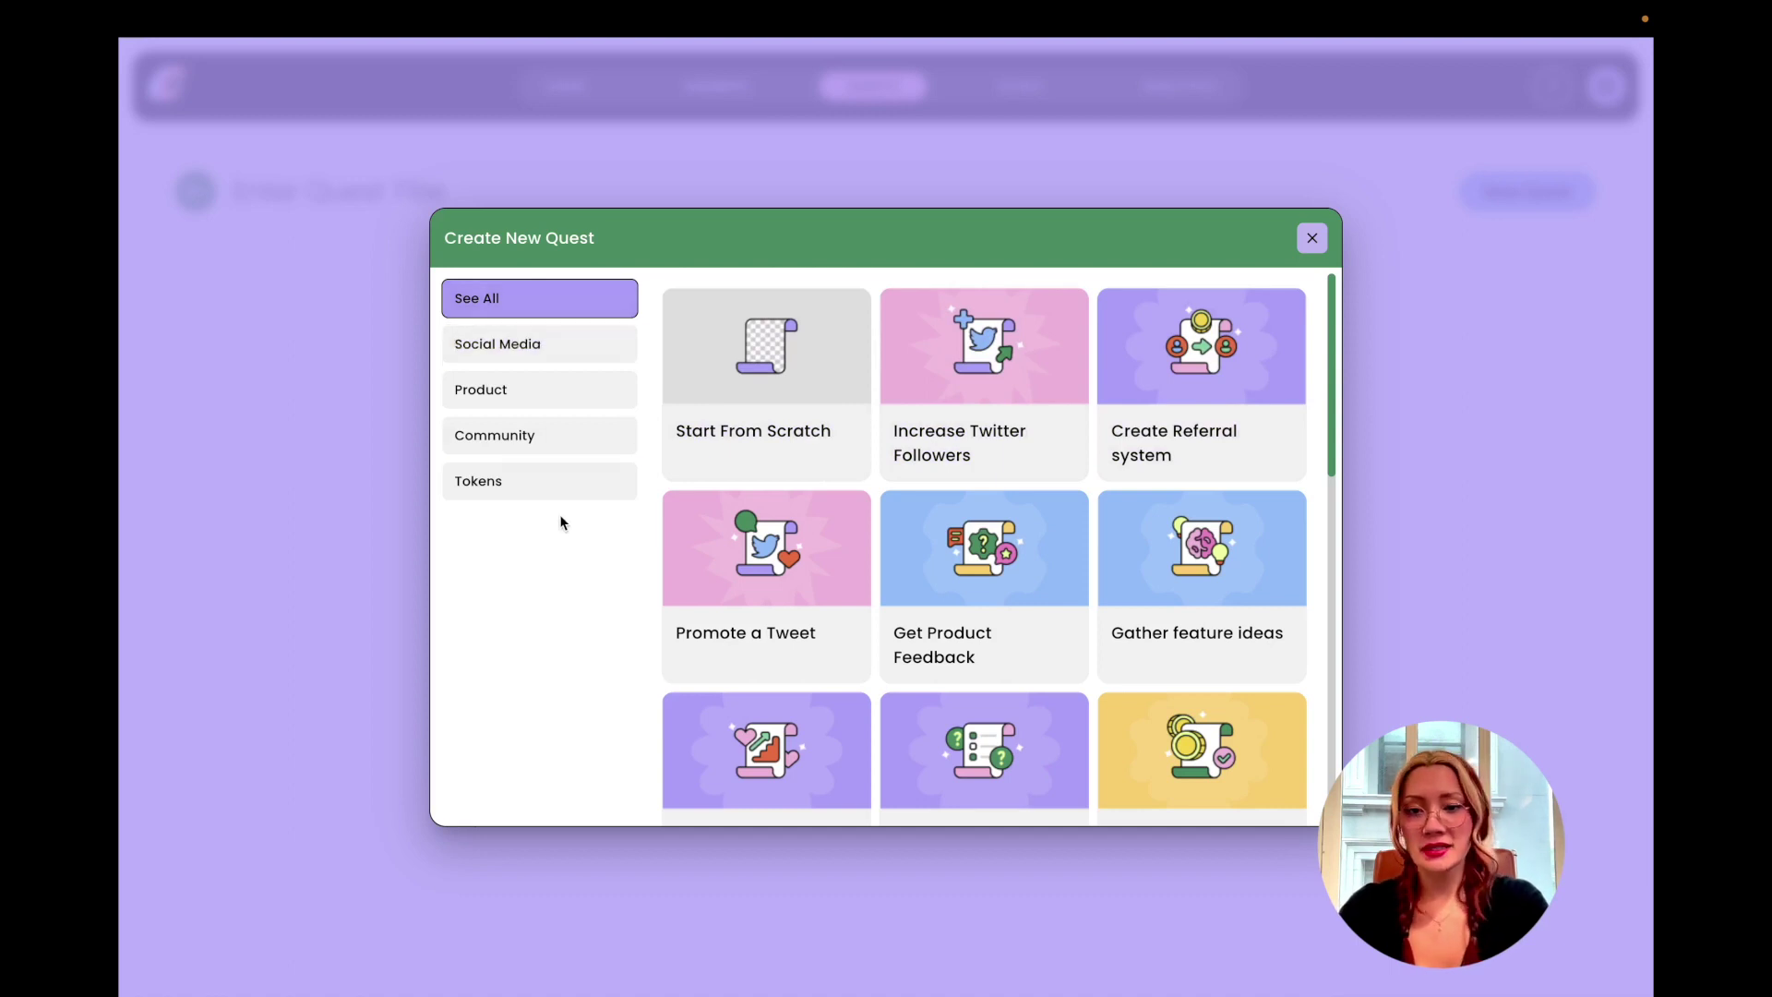
{"action": "left_click", "coordinate": [744, 454]}
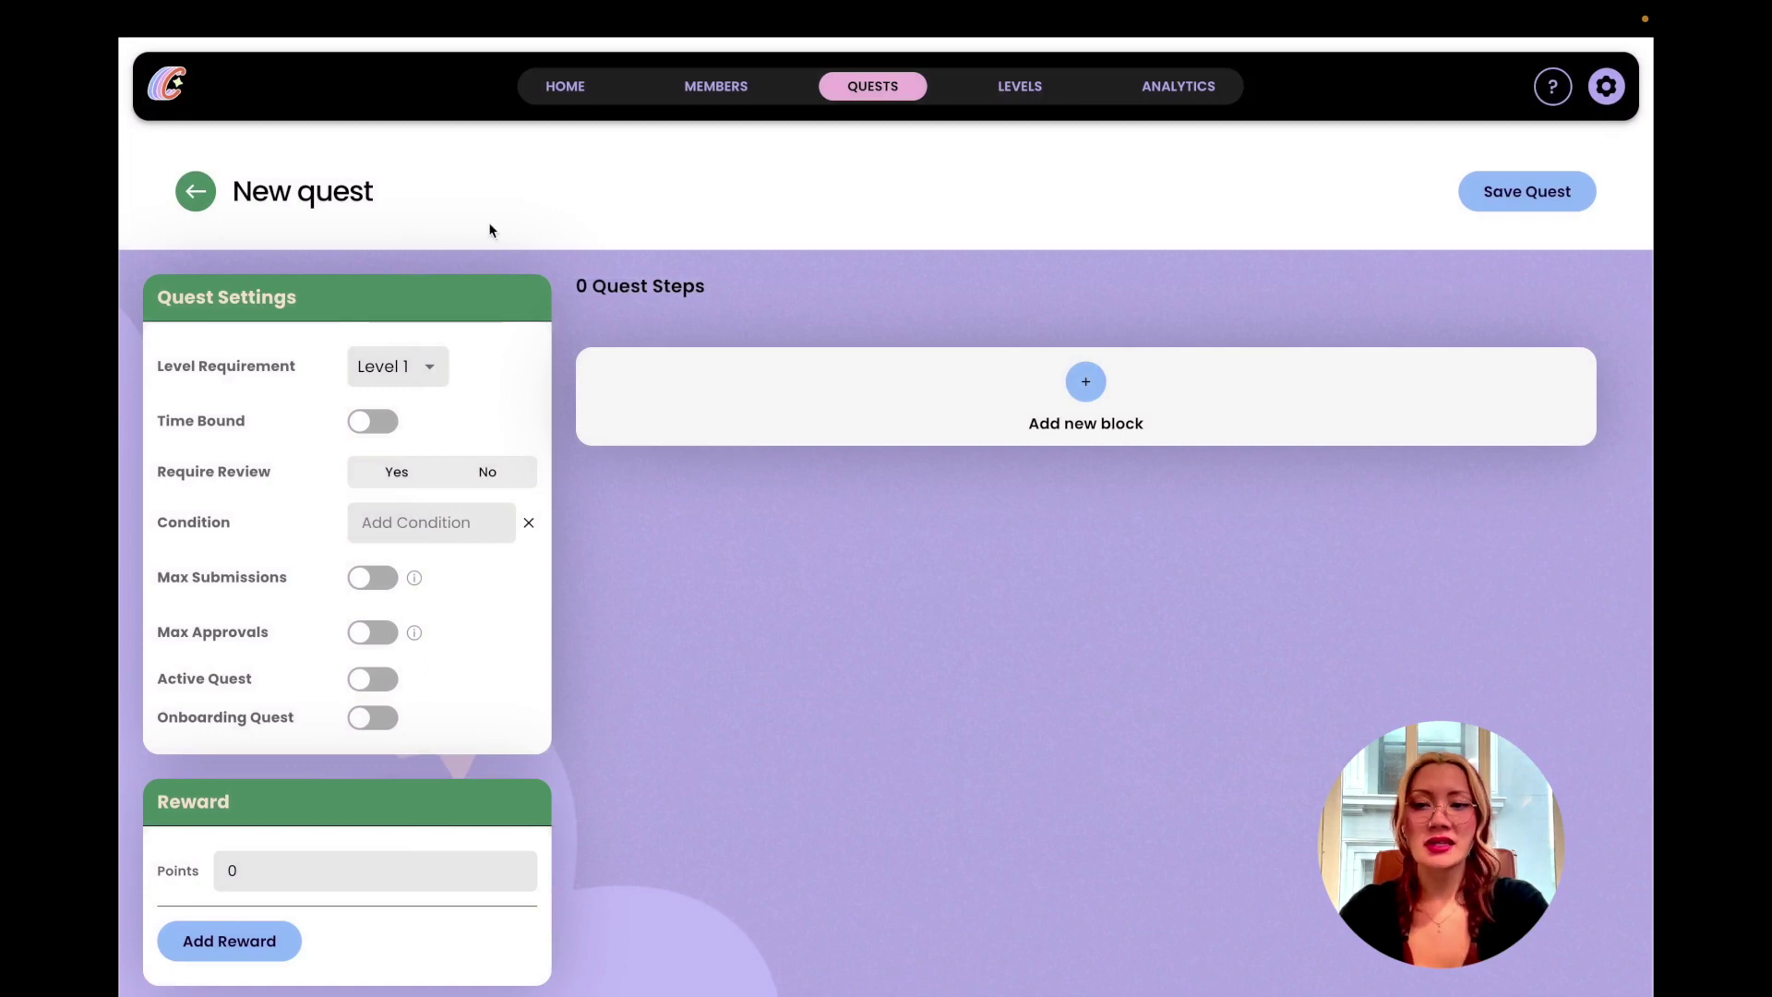
Title the new quest "New Quest Sample 1".
{"action": "left_click", "coordinate": [366, 175]}
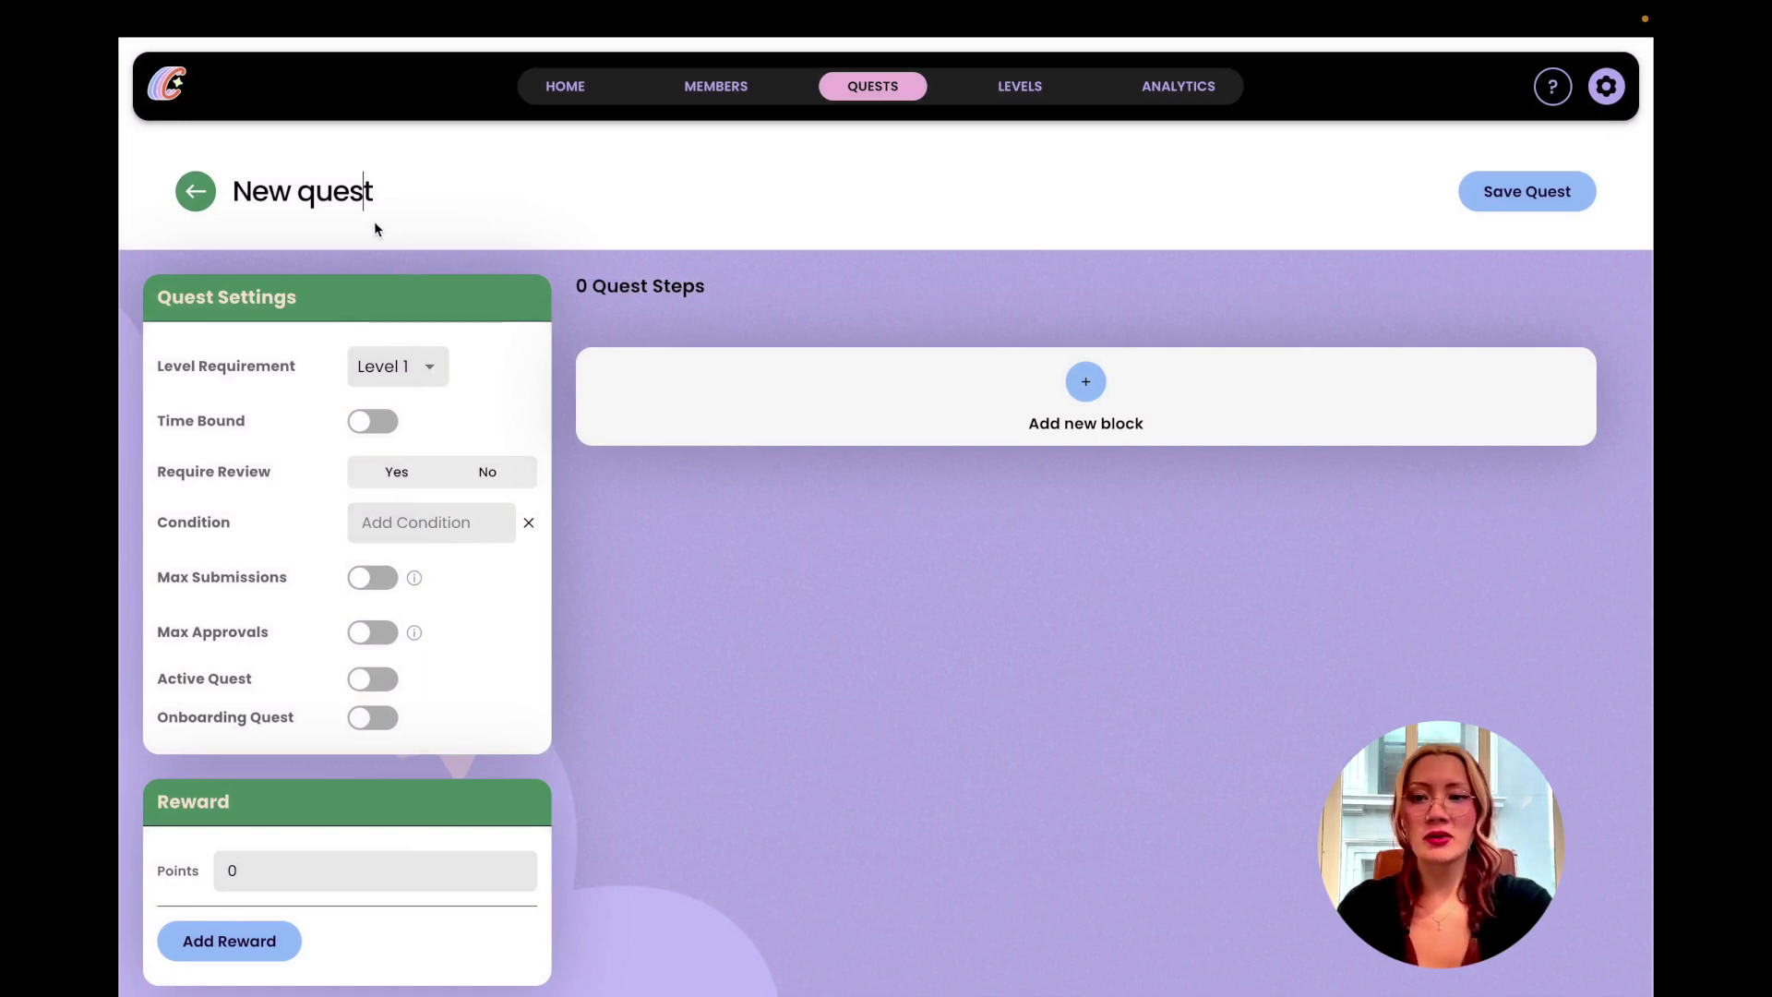
{"action": "triple_click", "coordinate": [308, 192]}
{"action": "type", "text": "New "}
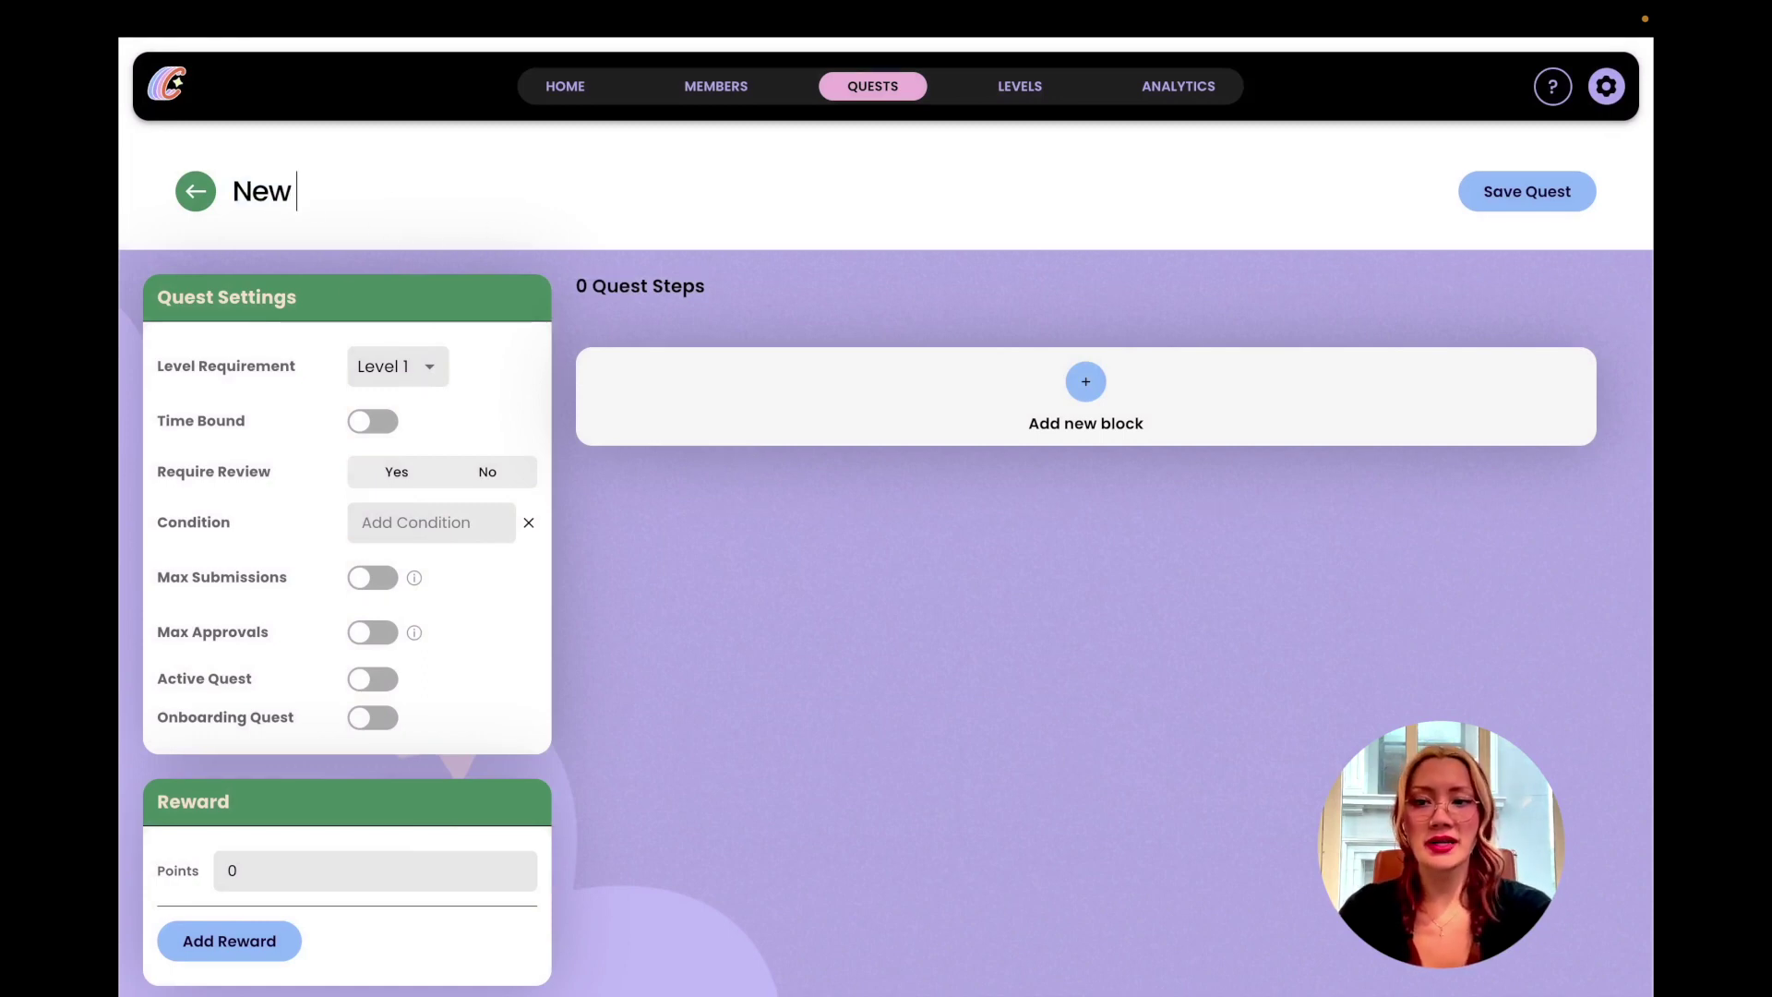
{"action": "type", "text": "Quest Sample 1"}
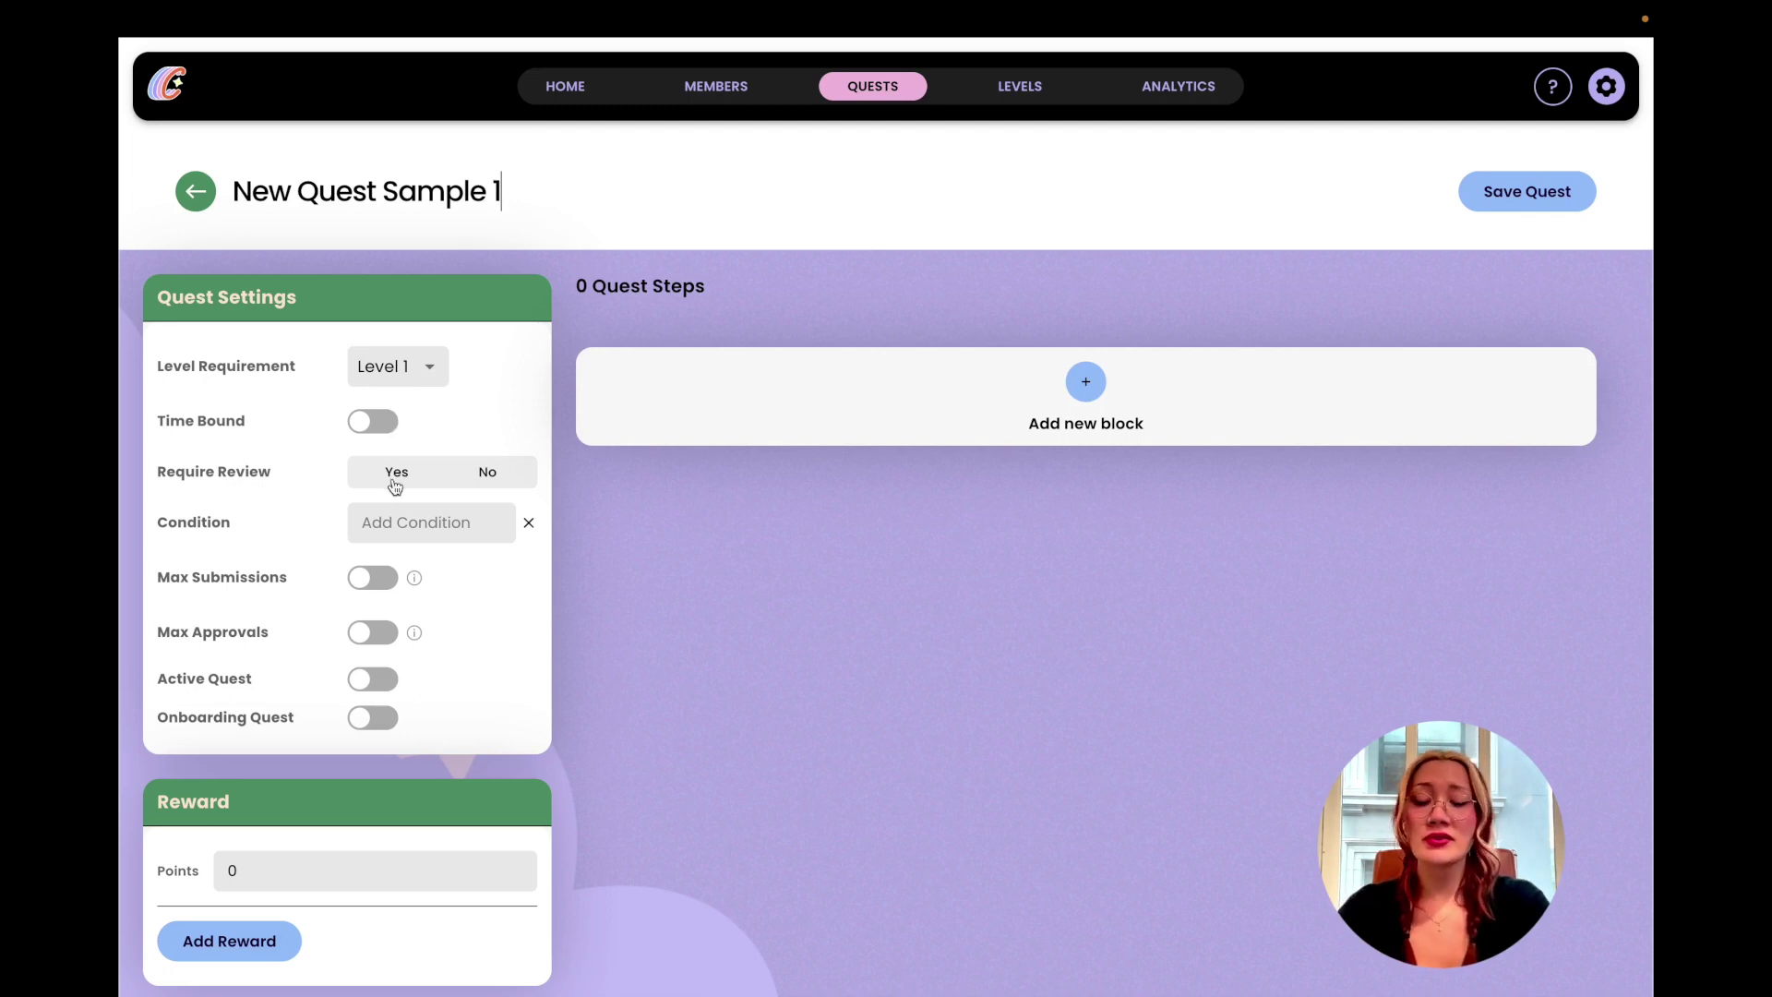
Look through the condition types available for the new quest and leave its condition unset.
{"action": "left_click", "coordinate": [468, 519]}
{"action": "left_click", "coordinate": [512, 588]}
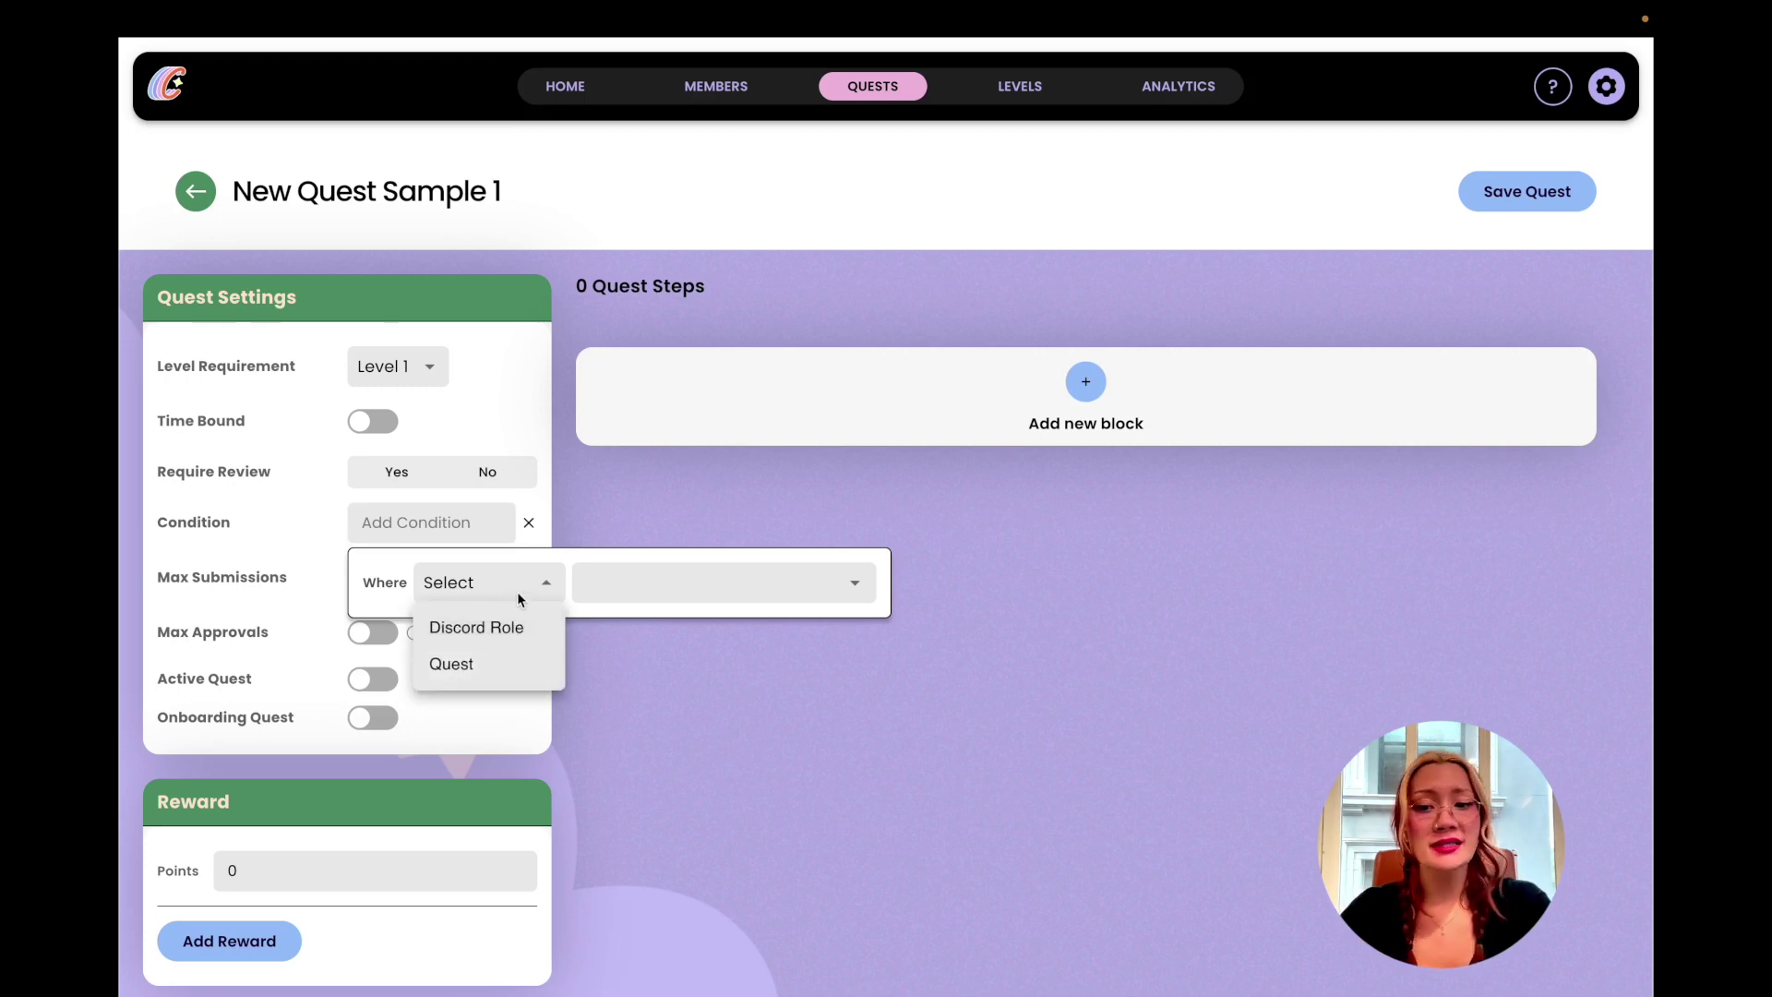
{"action": "left_click", "coordinate": [657, 589]}
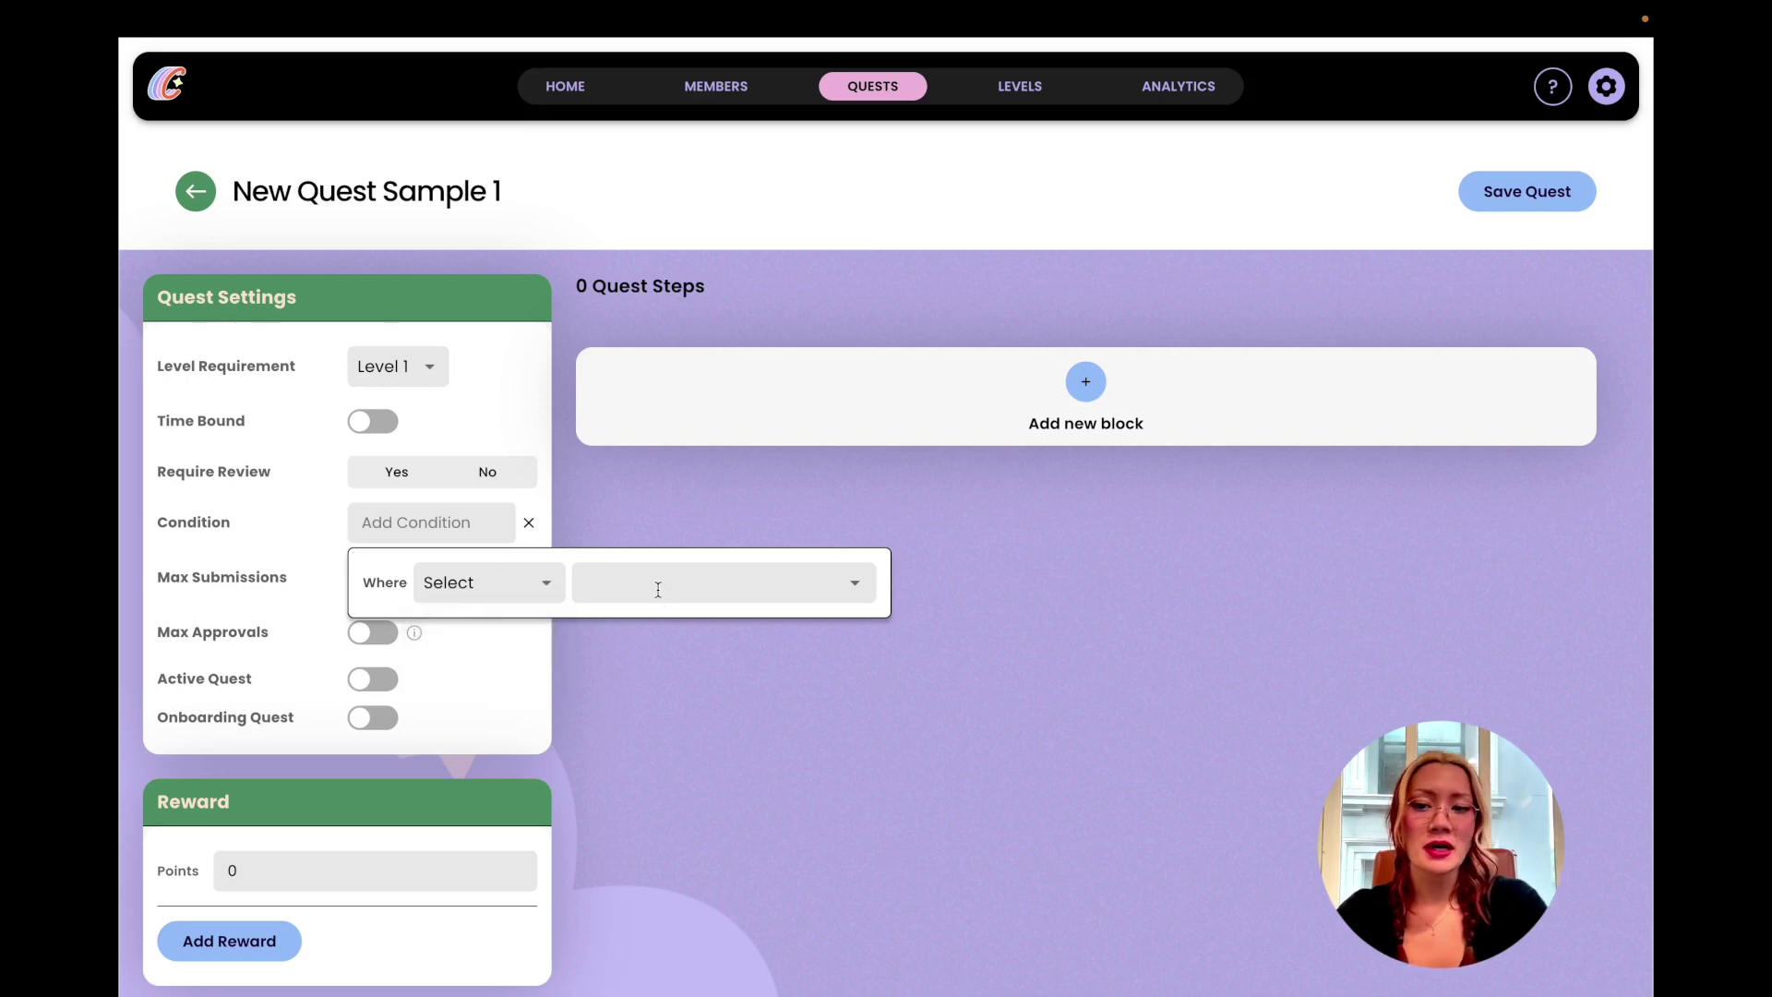
{"action": "left_click", "coordinate": [513, 626]}
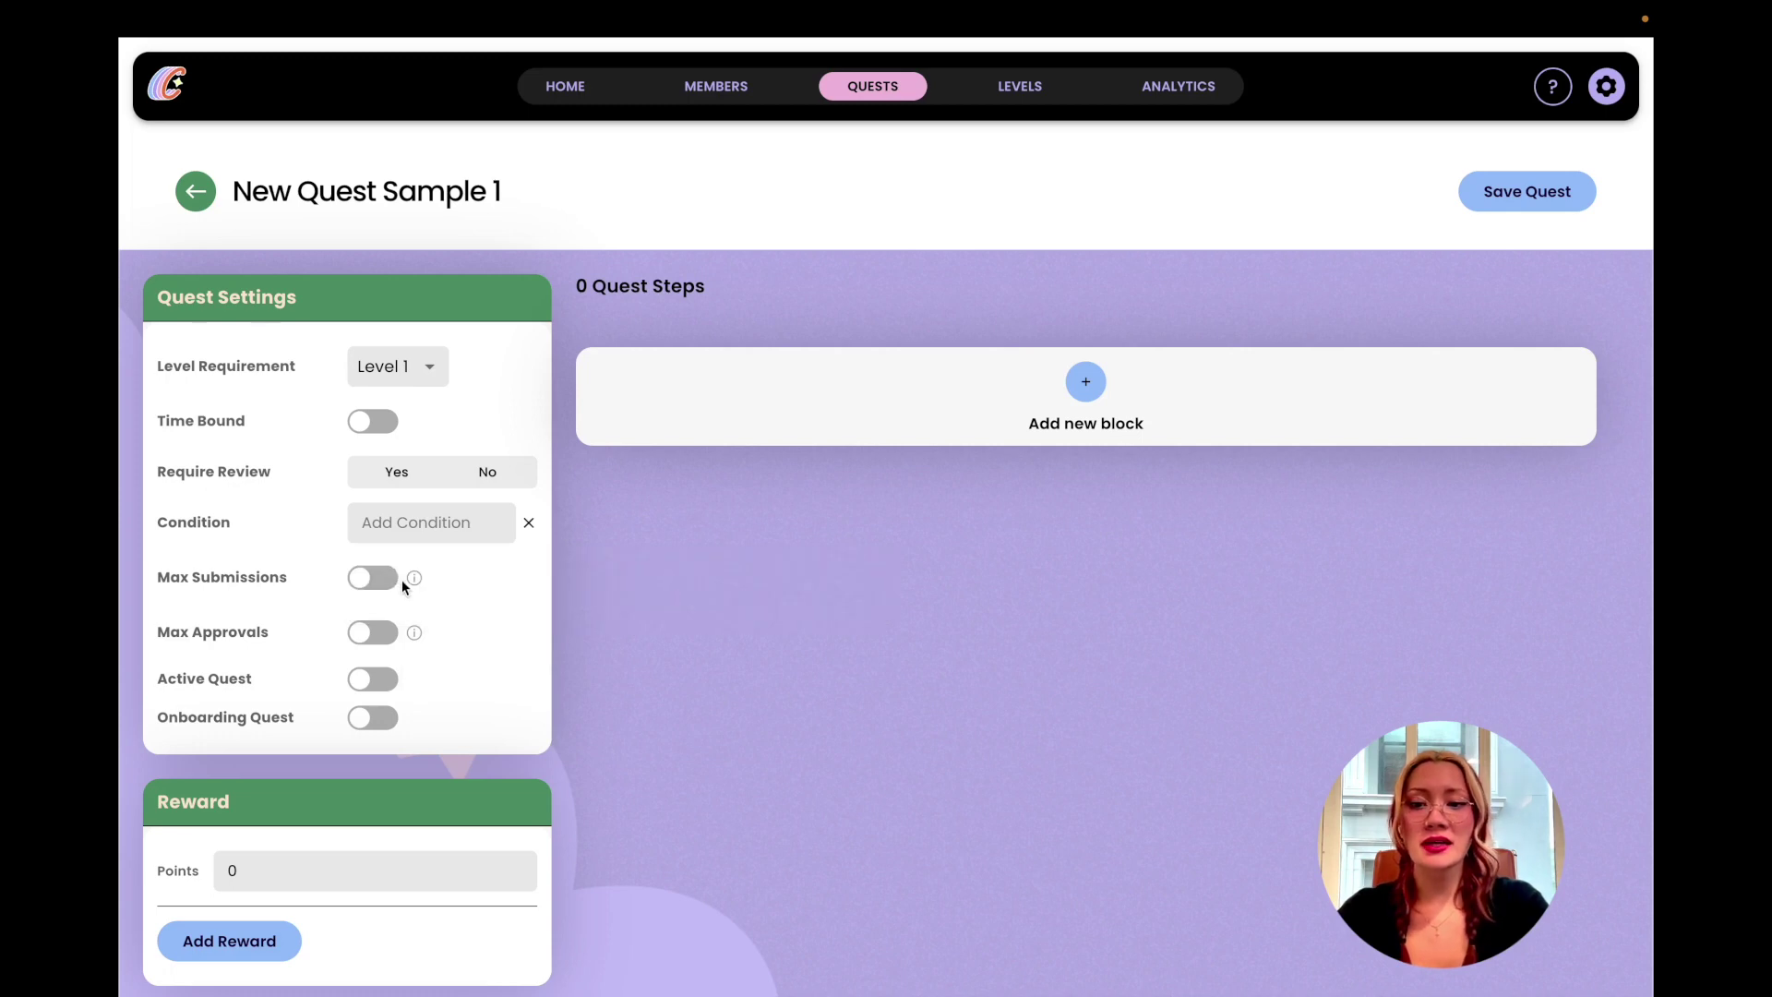
Read the explanations of maximum submissions and approvals, and view the reward types without adding a reward.
{"action": "mouse_move", "coordinate": [415, 581]}
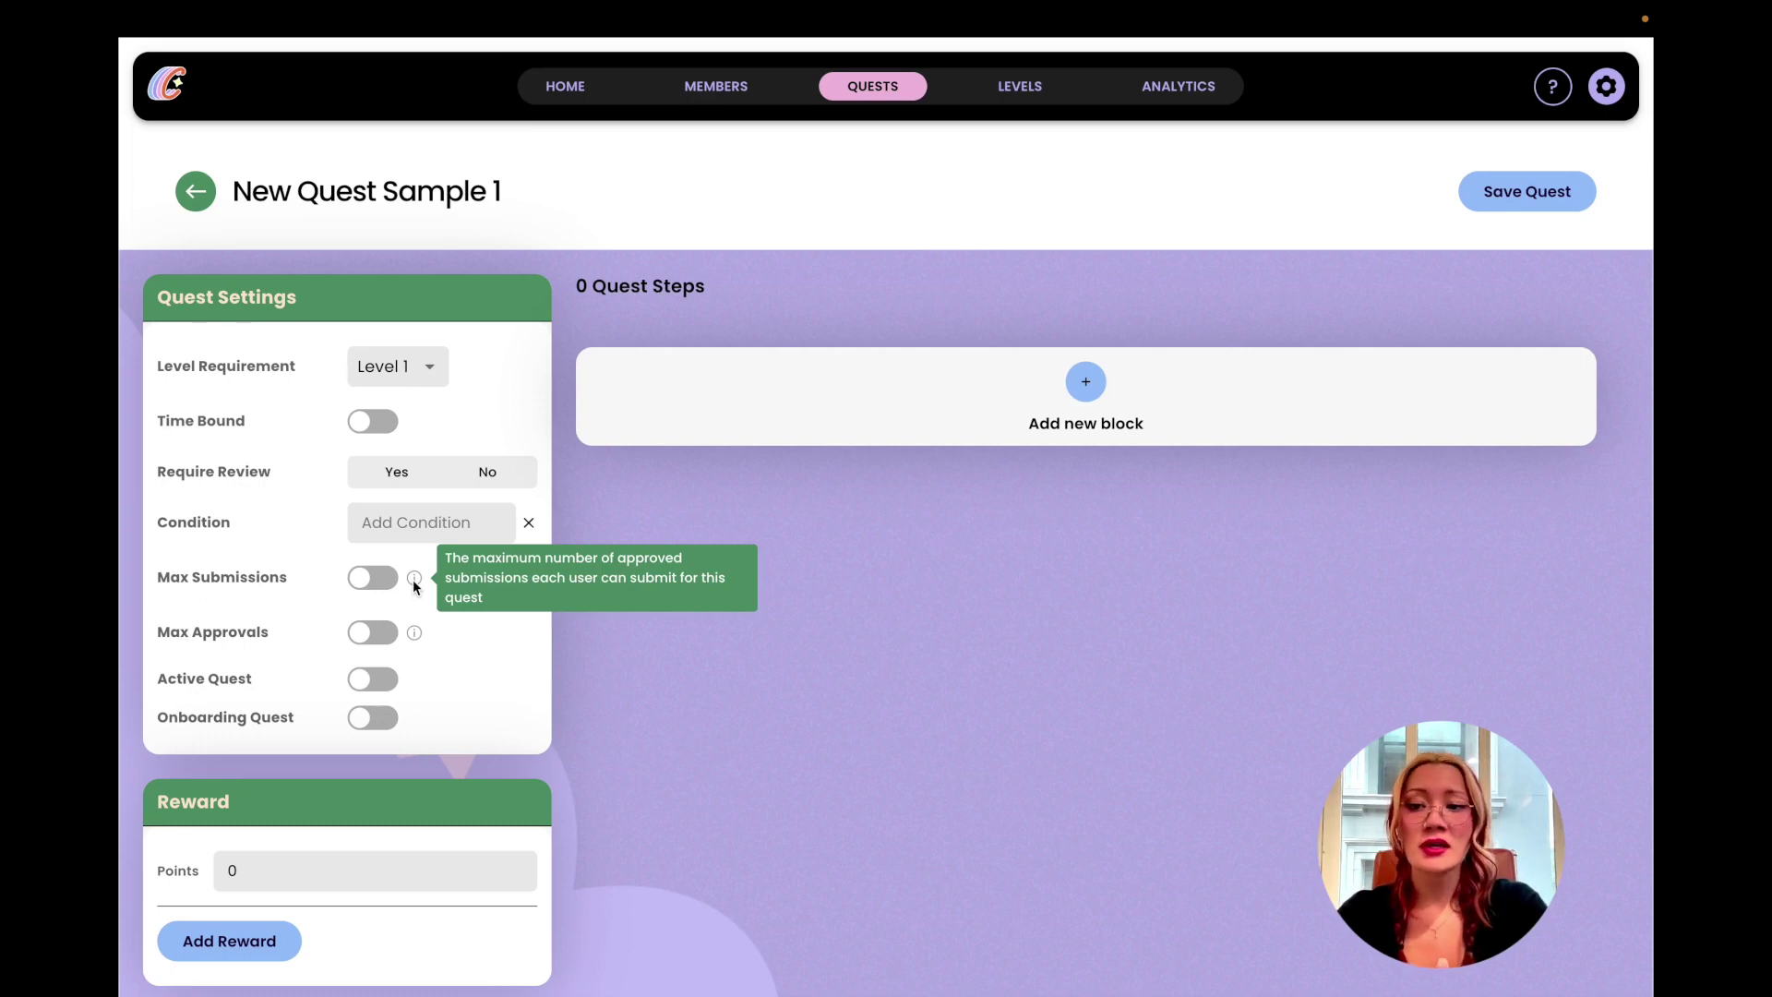
{"action": "mouse_move", "coordinate": [411, 635]}
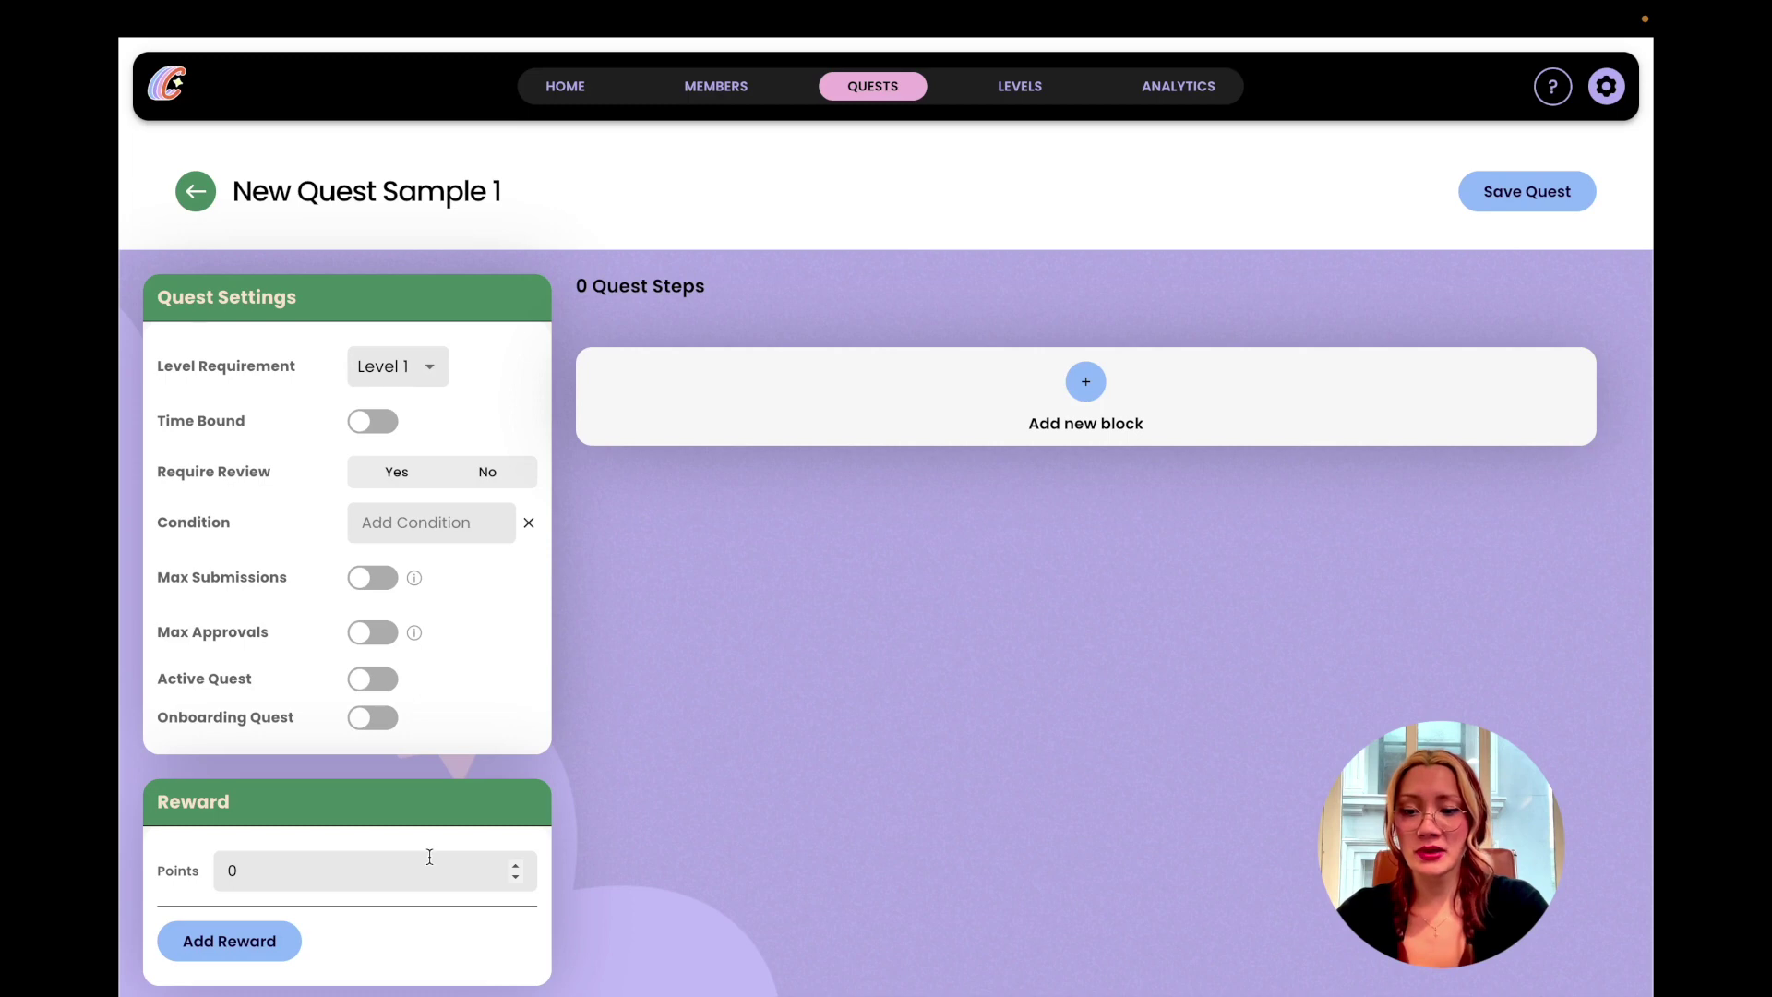
{"action": "left_click", "coordinate": [298, 945]}
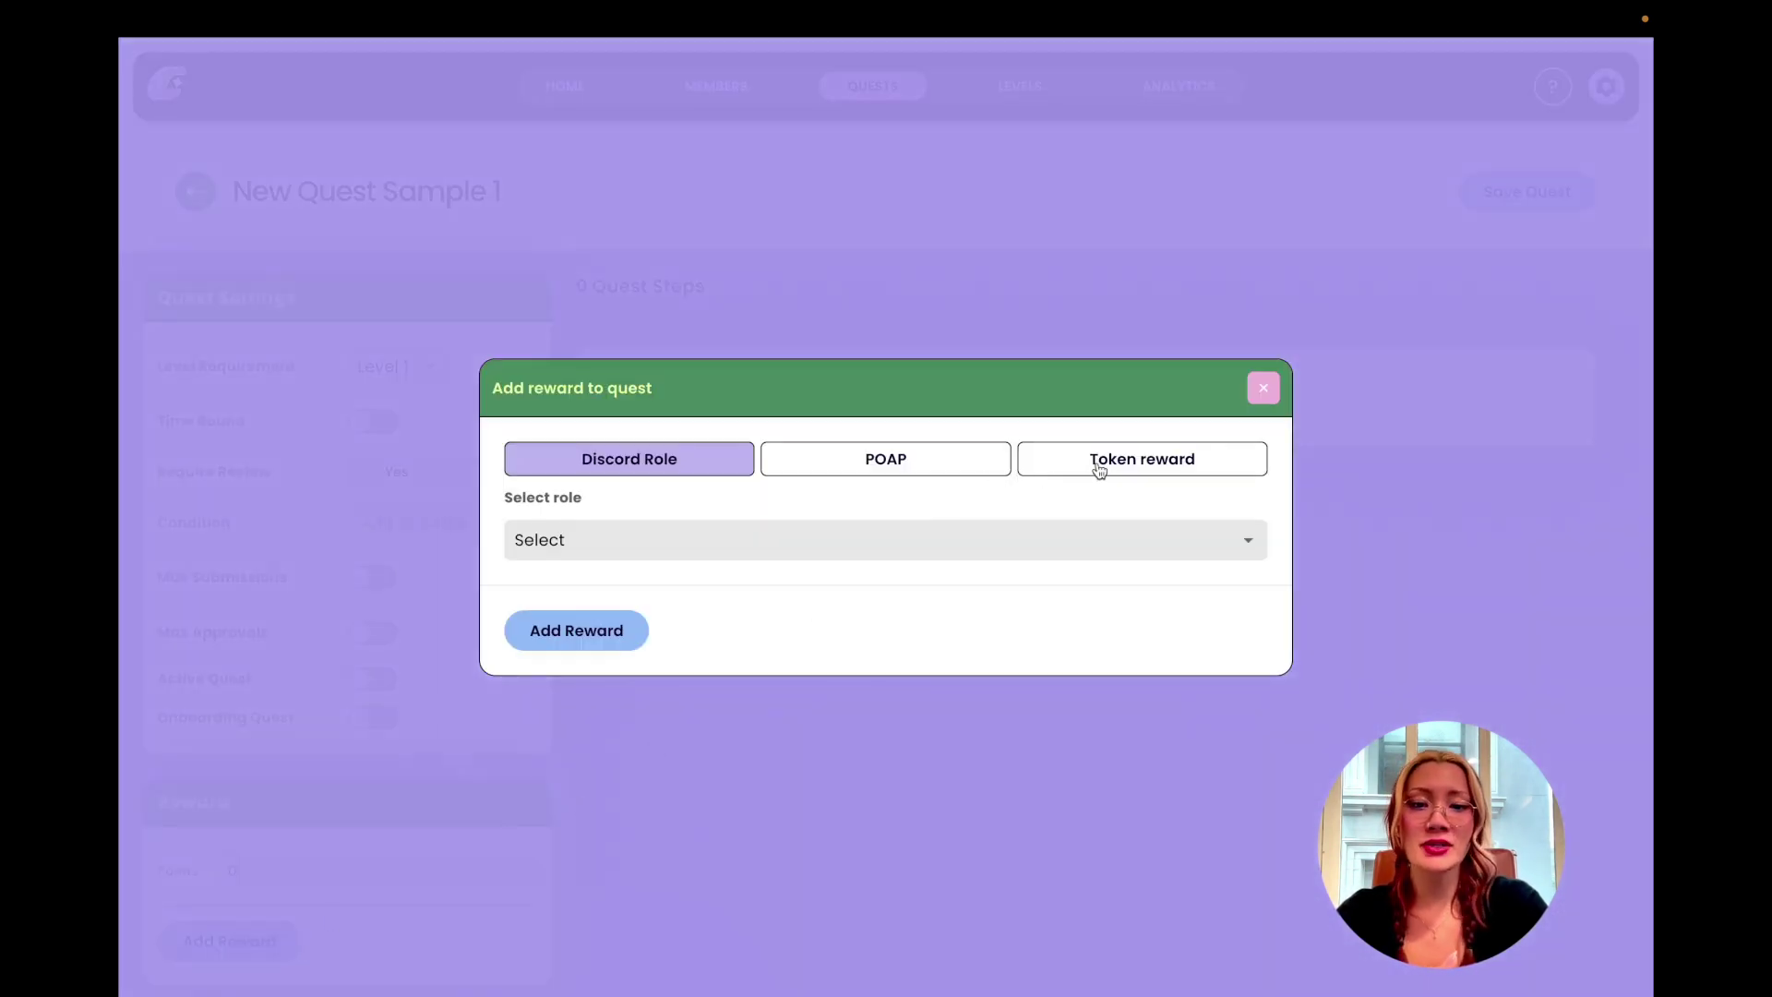
{"action": "left_click", "coordinate": [1264, 389]}
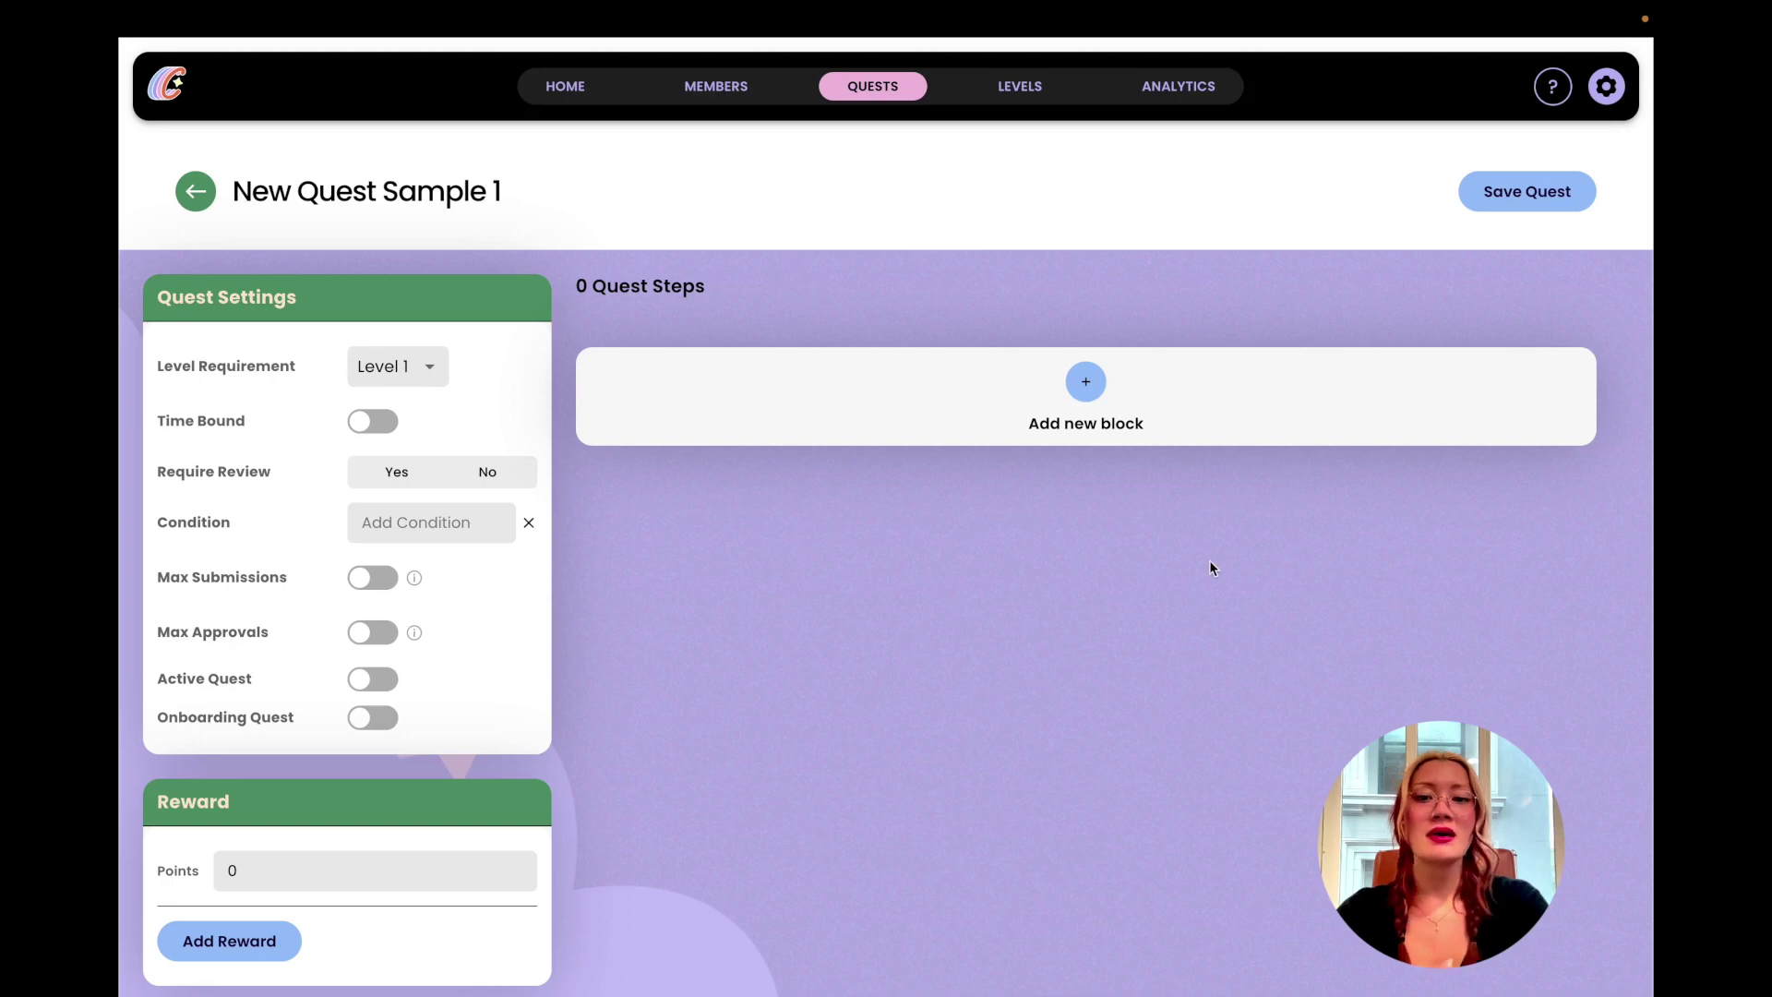
Add a new block to the quest, look through the available step types and set it to Attachments.
{"action": "left_click", "coordinate": [1101, 385]}
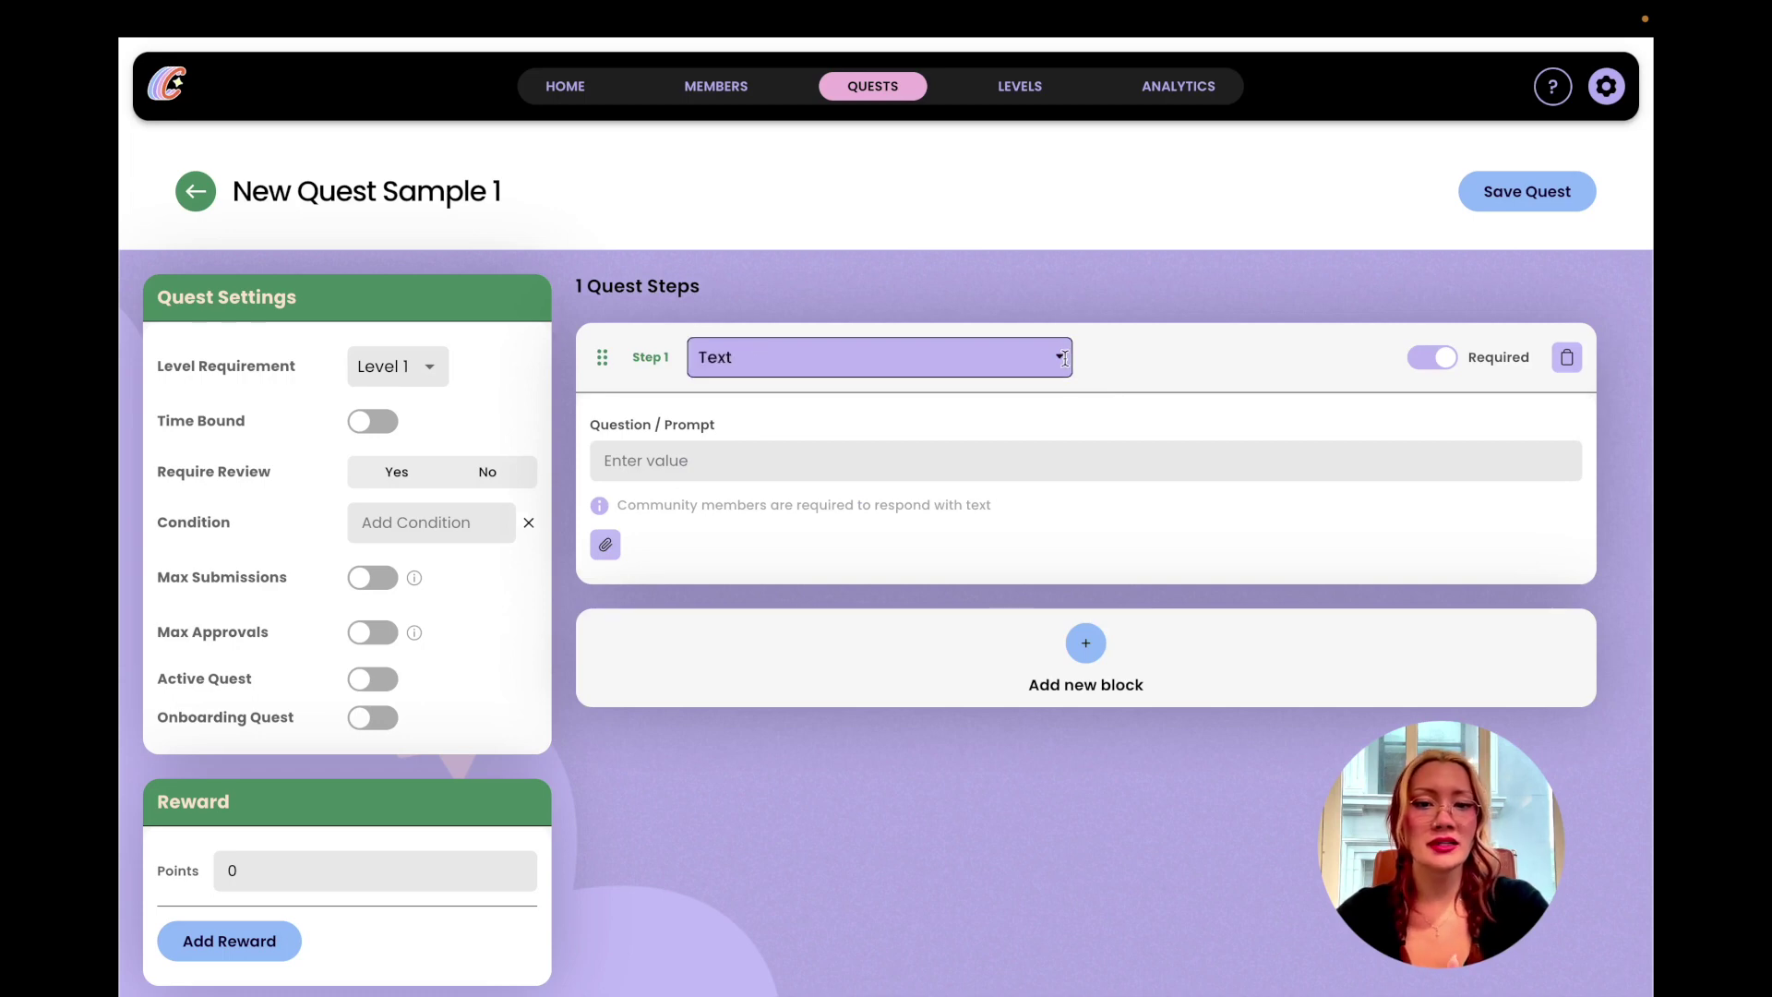
{"action": "left_click", "coordinate": [1064, 359]}
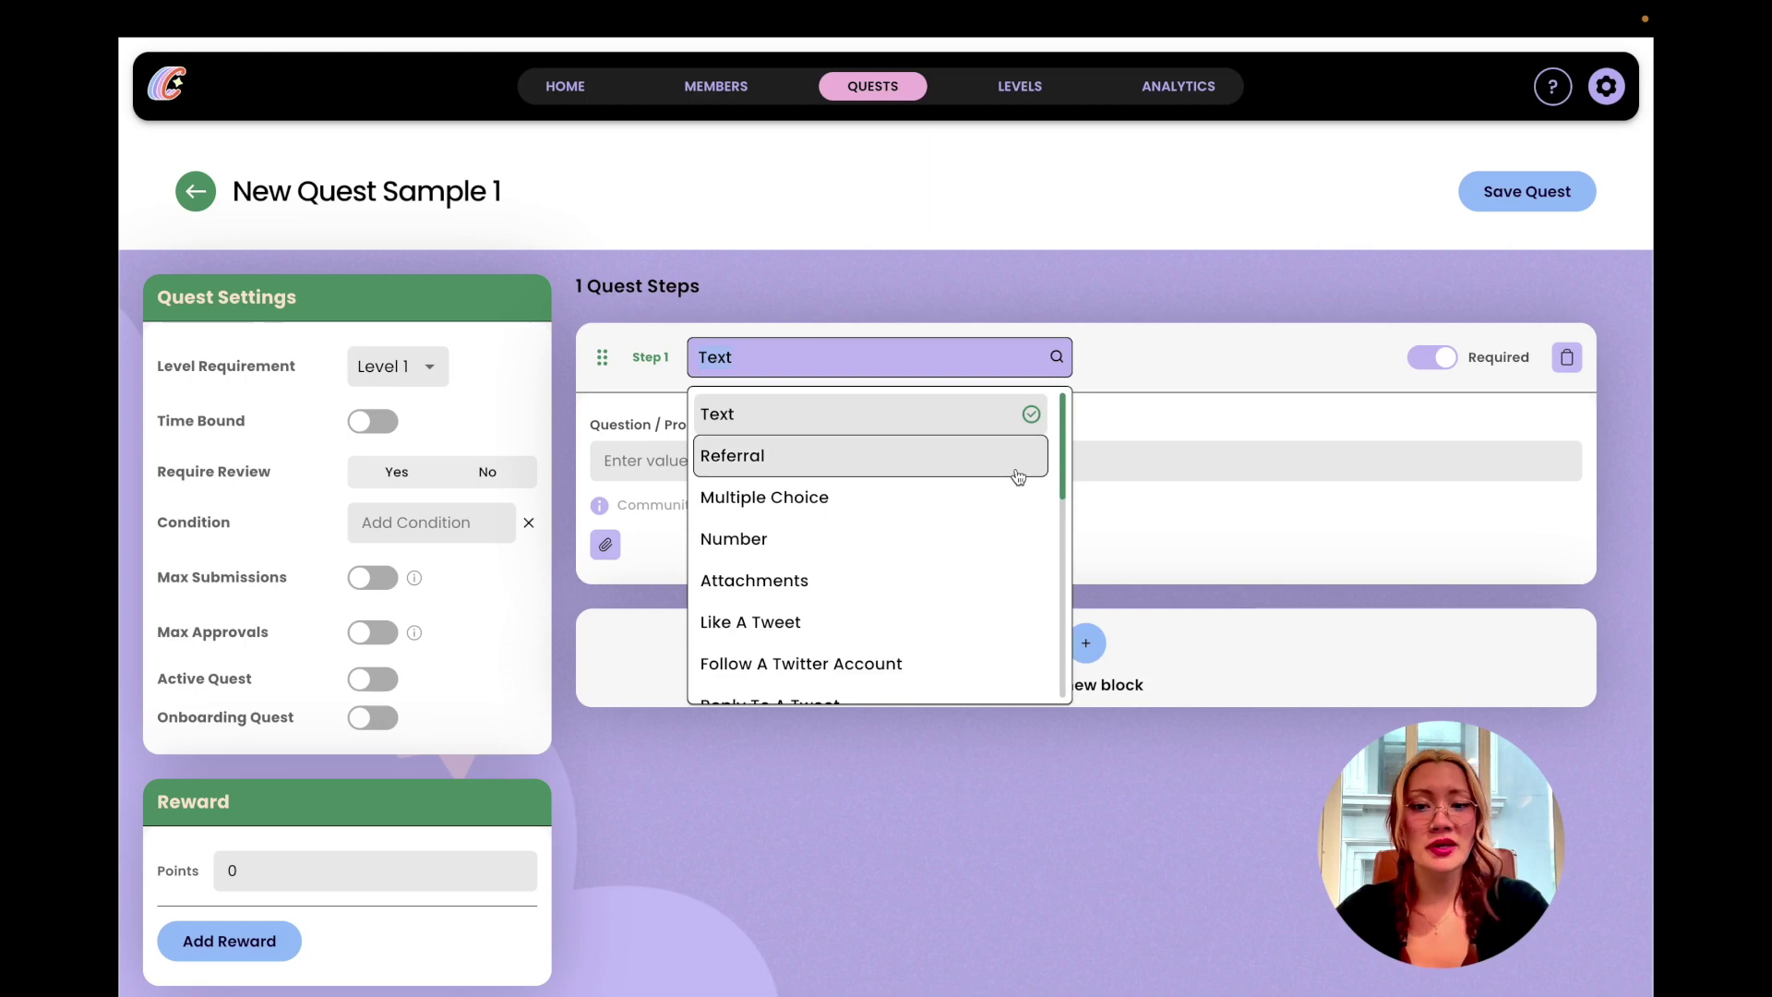
{"action": "scroll", "coordinate": [1018, 477], "scroll_direction": "down", "scroll_amount": 3}
{"action": "scroll", "coordinate": [1018, 476], "scroll_direction": "down", "scroll_amount": 4}
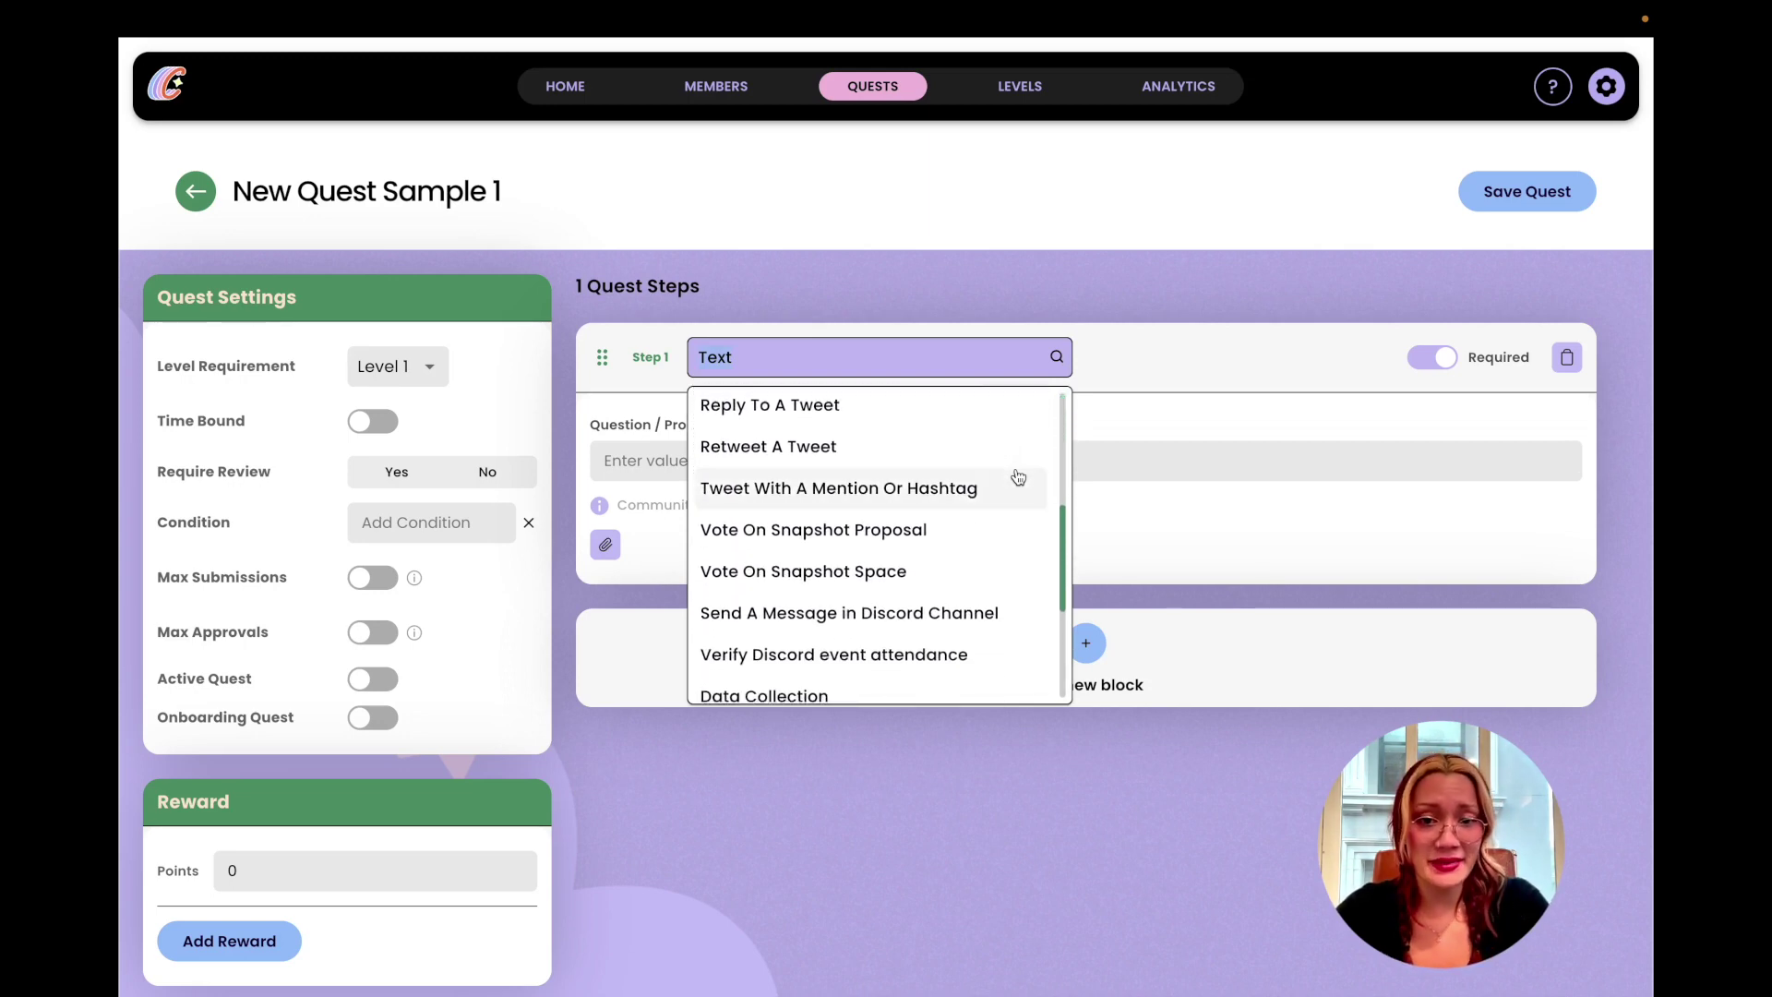
{"action": "scroll", "coordinate": [1018, 476], "scroll_direction": "down", "scroll_amount": 3}
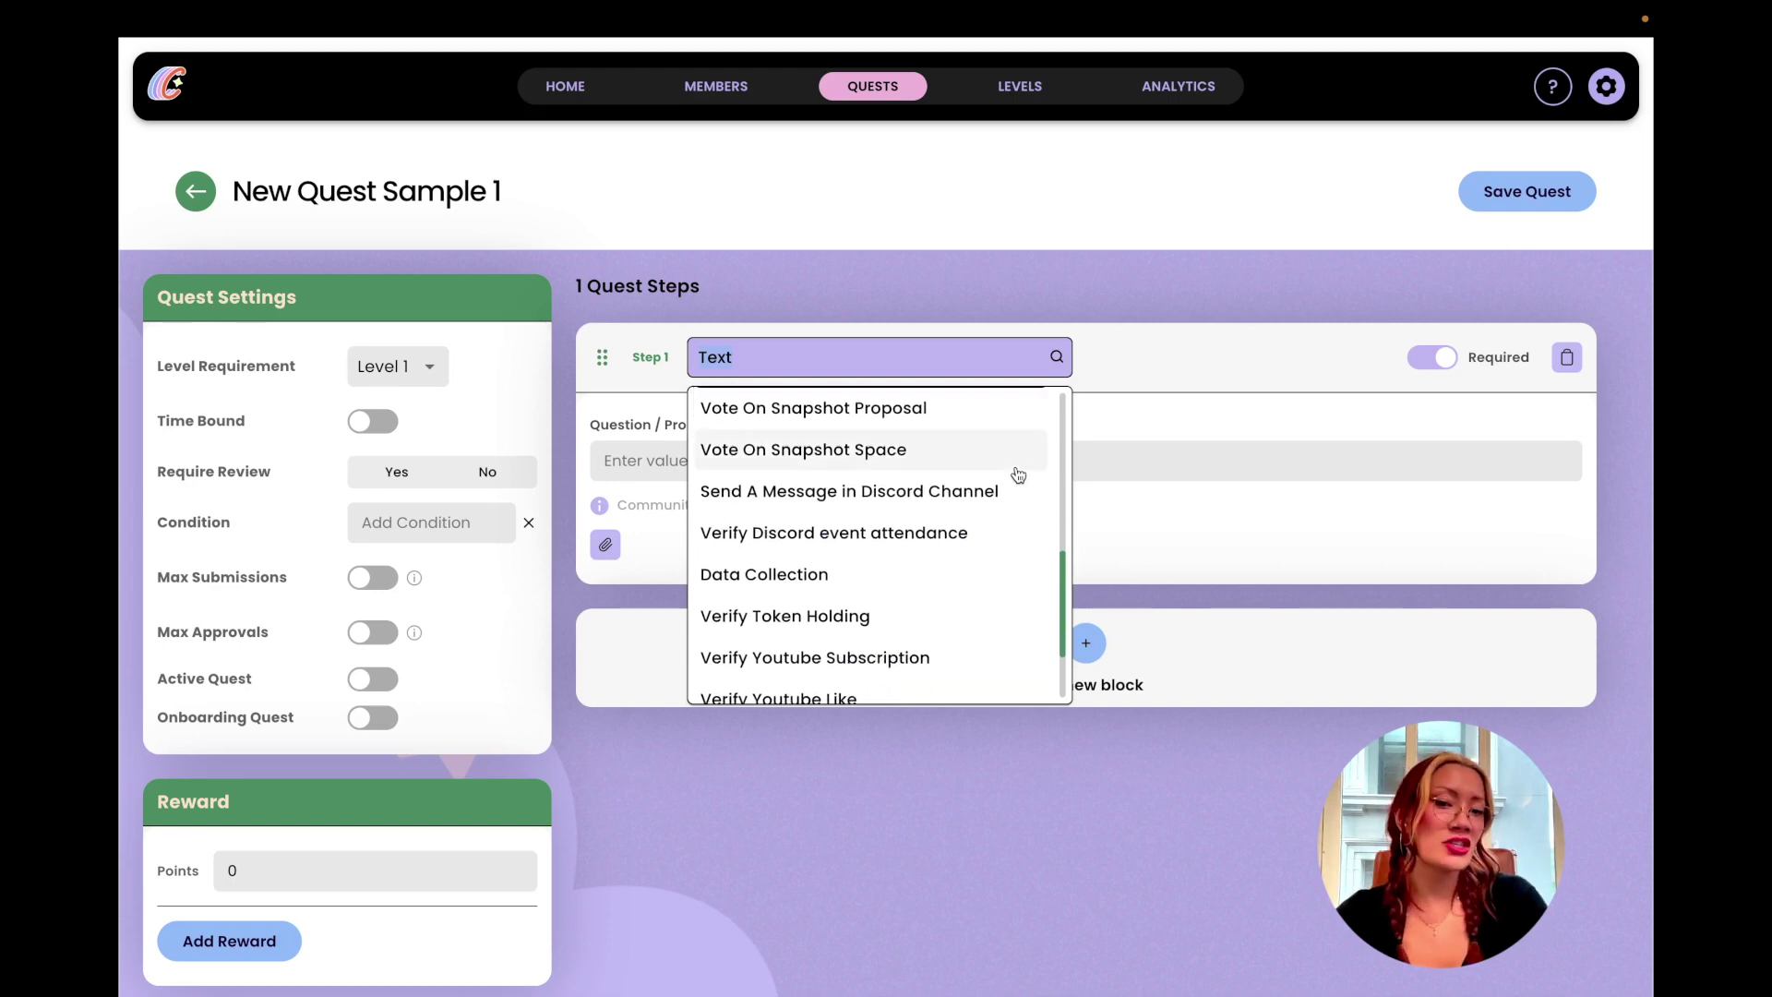
{"action": "scroll", "coordinate": [1018, 476], "scroll_direction": "down", "scroll_amount": 1}
{"action": "scroll", "coordinate": [1018, 476], "scroll_direction": "down", "scroll_amount": 1}
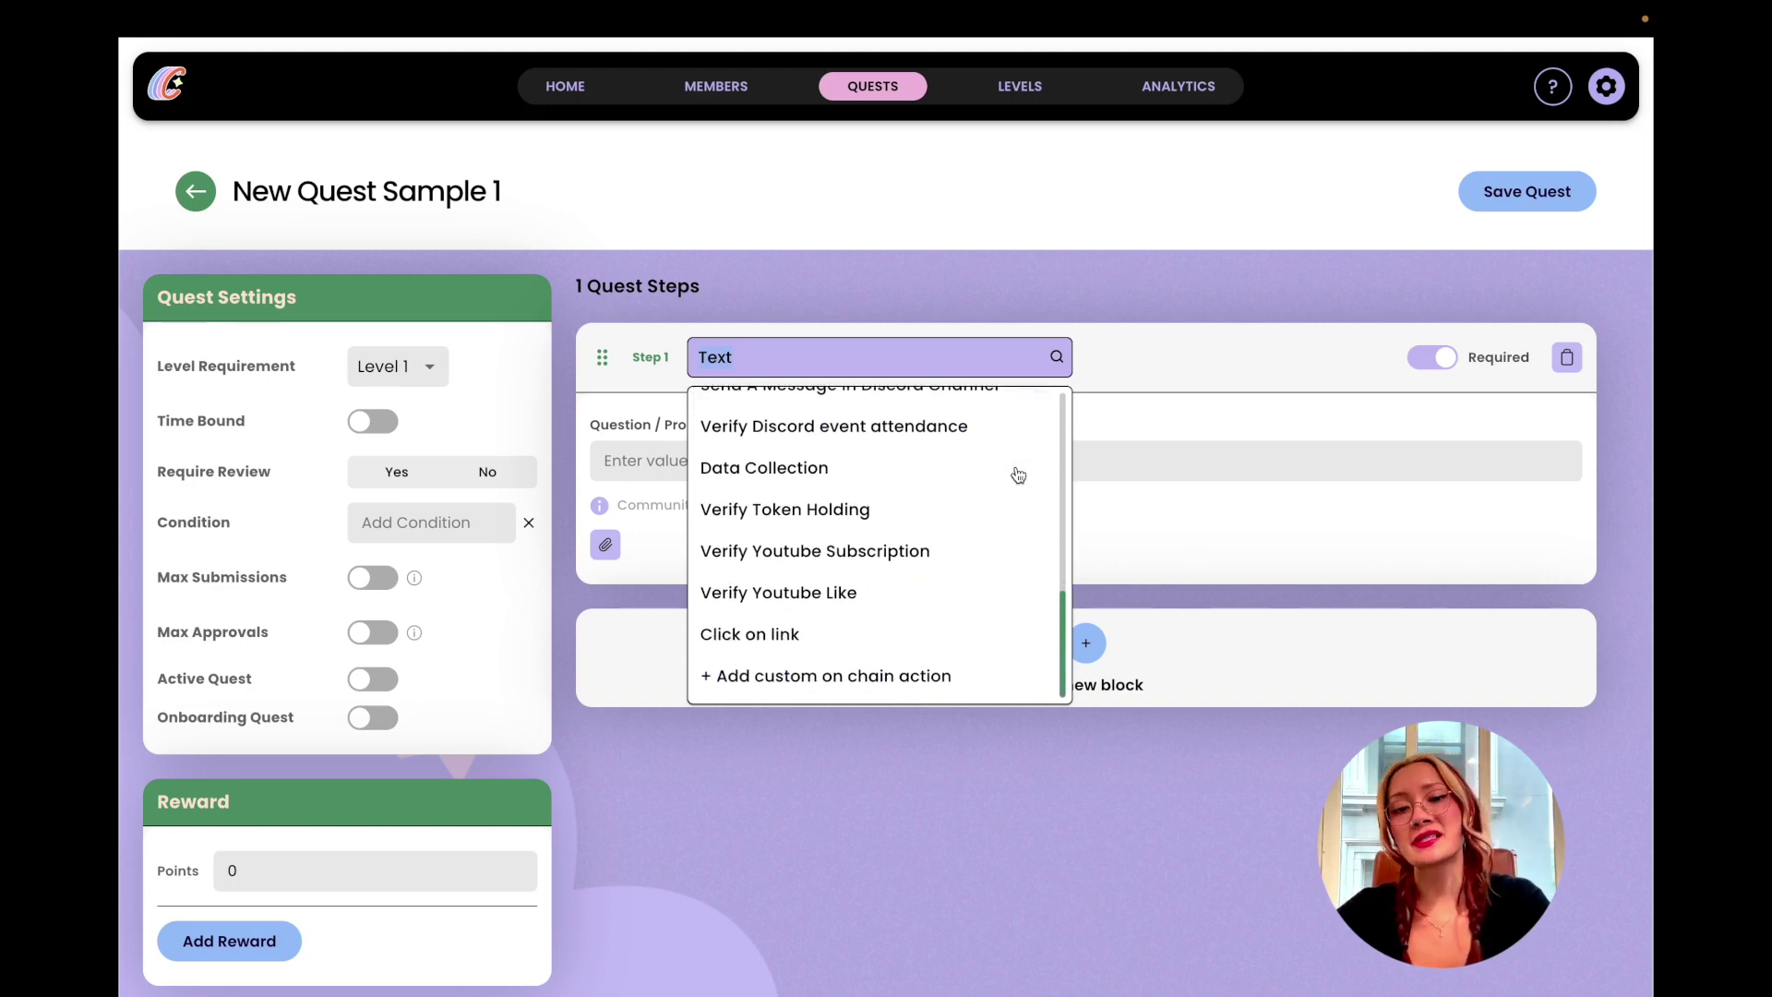
{"action": "scroll", "coordinate": [1018, 475], "scroll_direction": "down", "scroll_amount": 1}
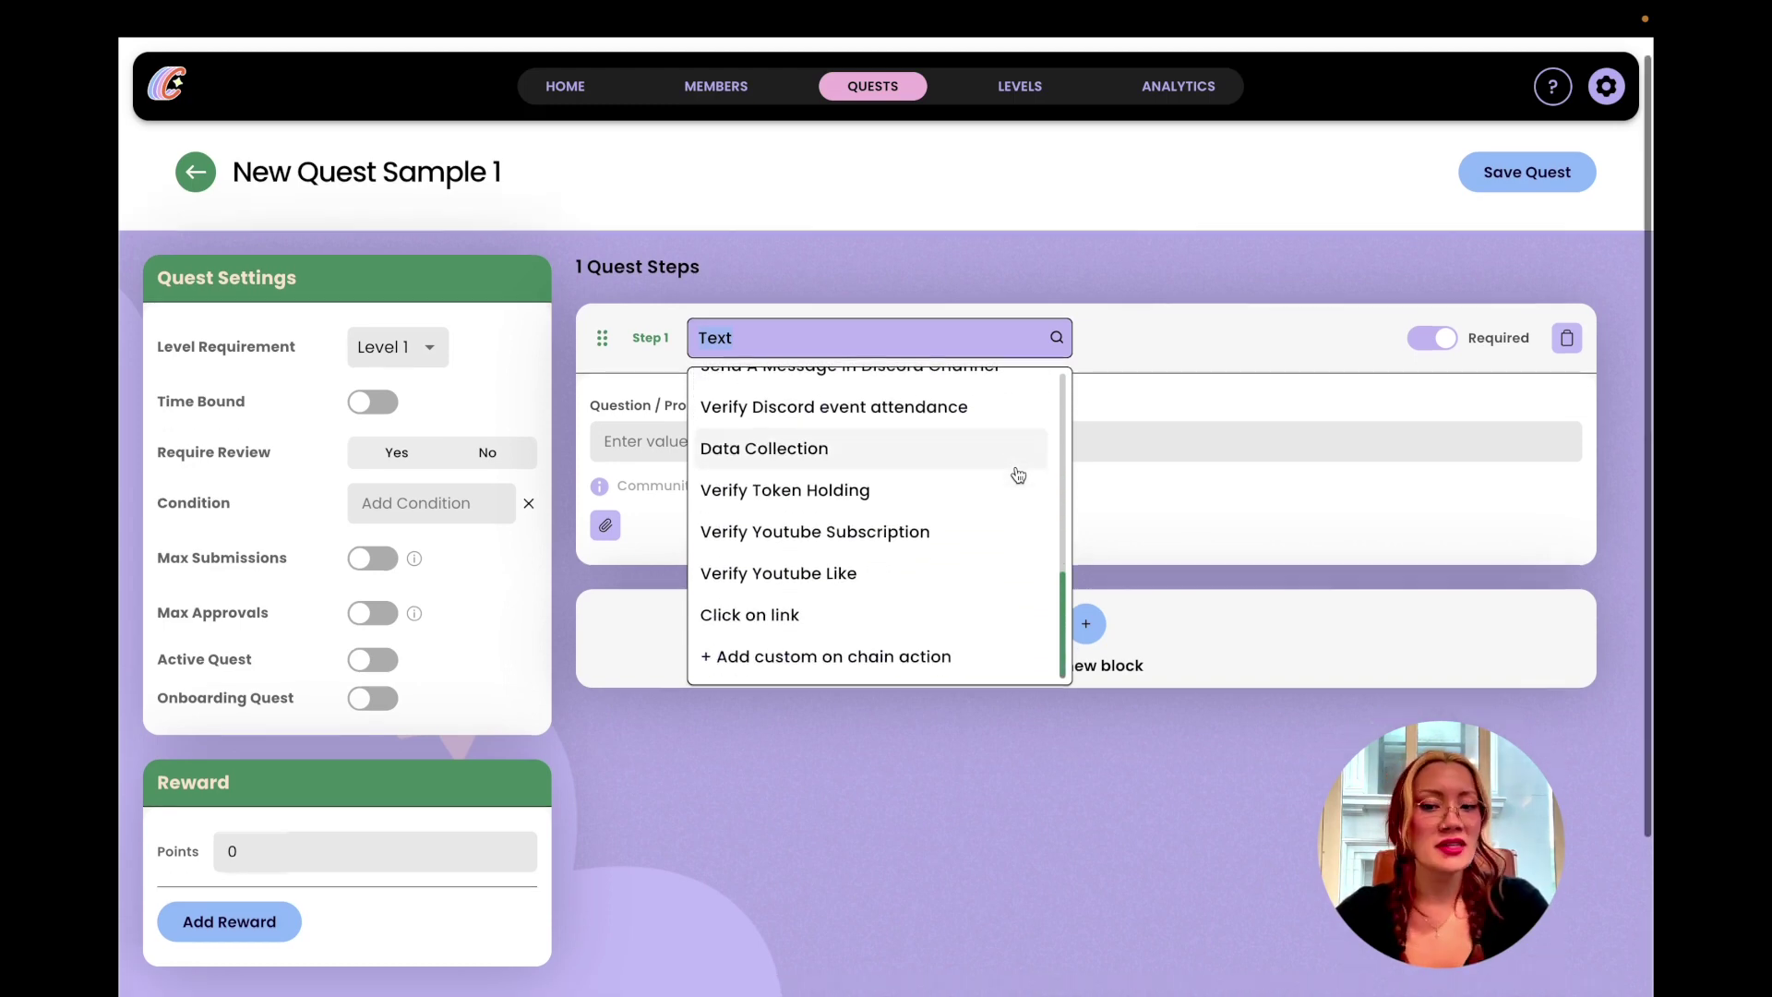
{"action": "scroll", "coordinate": [1018, 475], "scroll_direction": "up", "scroll_amount": 4}
{"action": "scroll", "coordinate": [1017, 475], "scroll_direction": "up", "scroll_amount": 2}
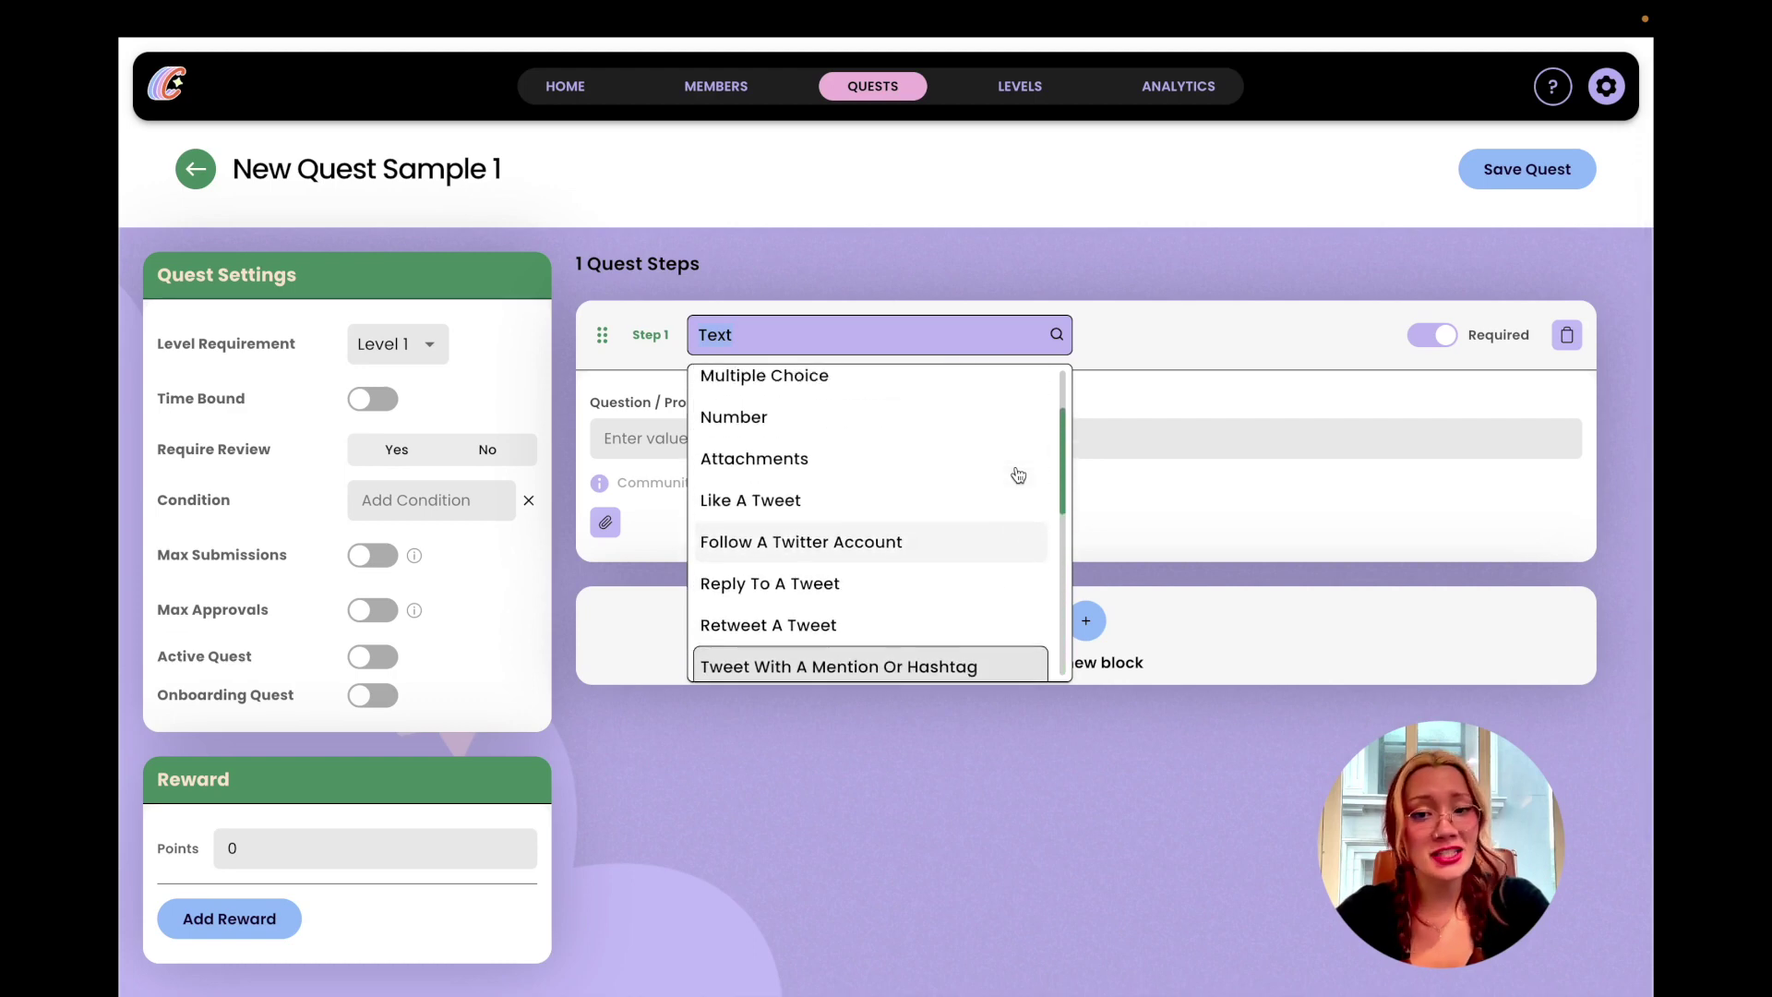
{"action": "left_click", "coordinate": [985, 457]}
Enter the prompt "Send in your favorite Meme" for the Attachments step, and delete the block.
{"action": "left_click", "coordinate": [985, 453]}
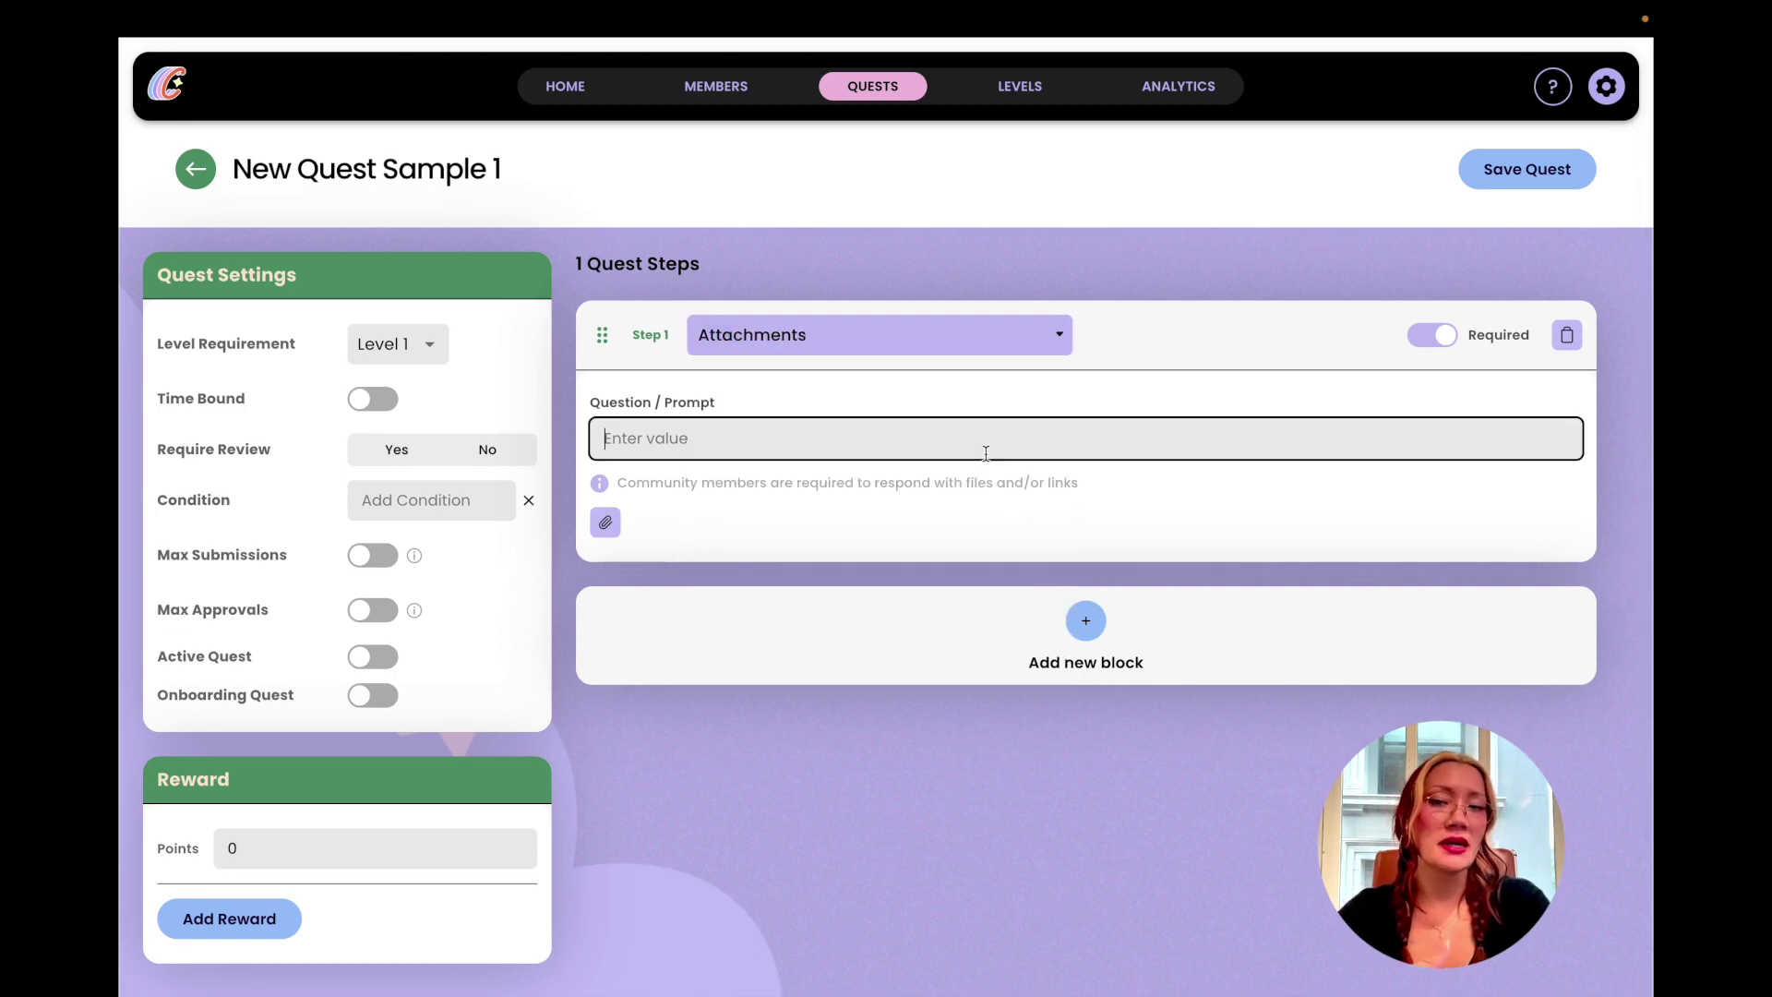
{"action": "type", "text": "Send "}
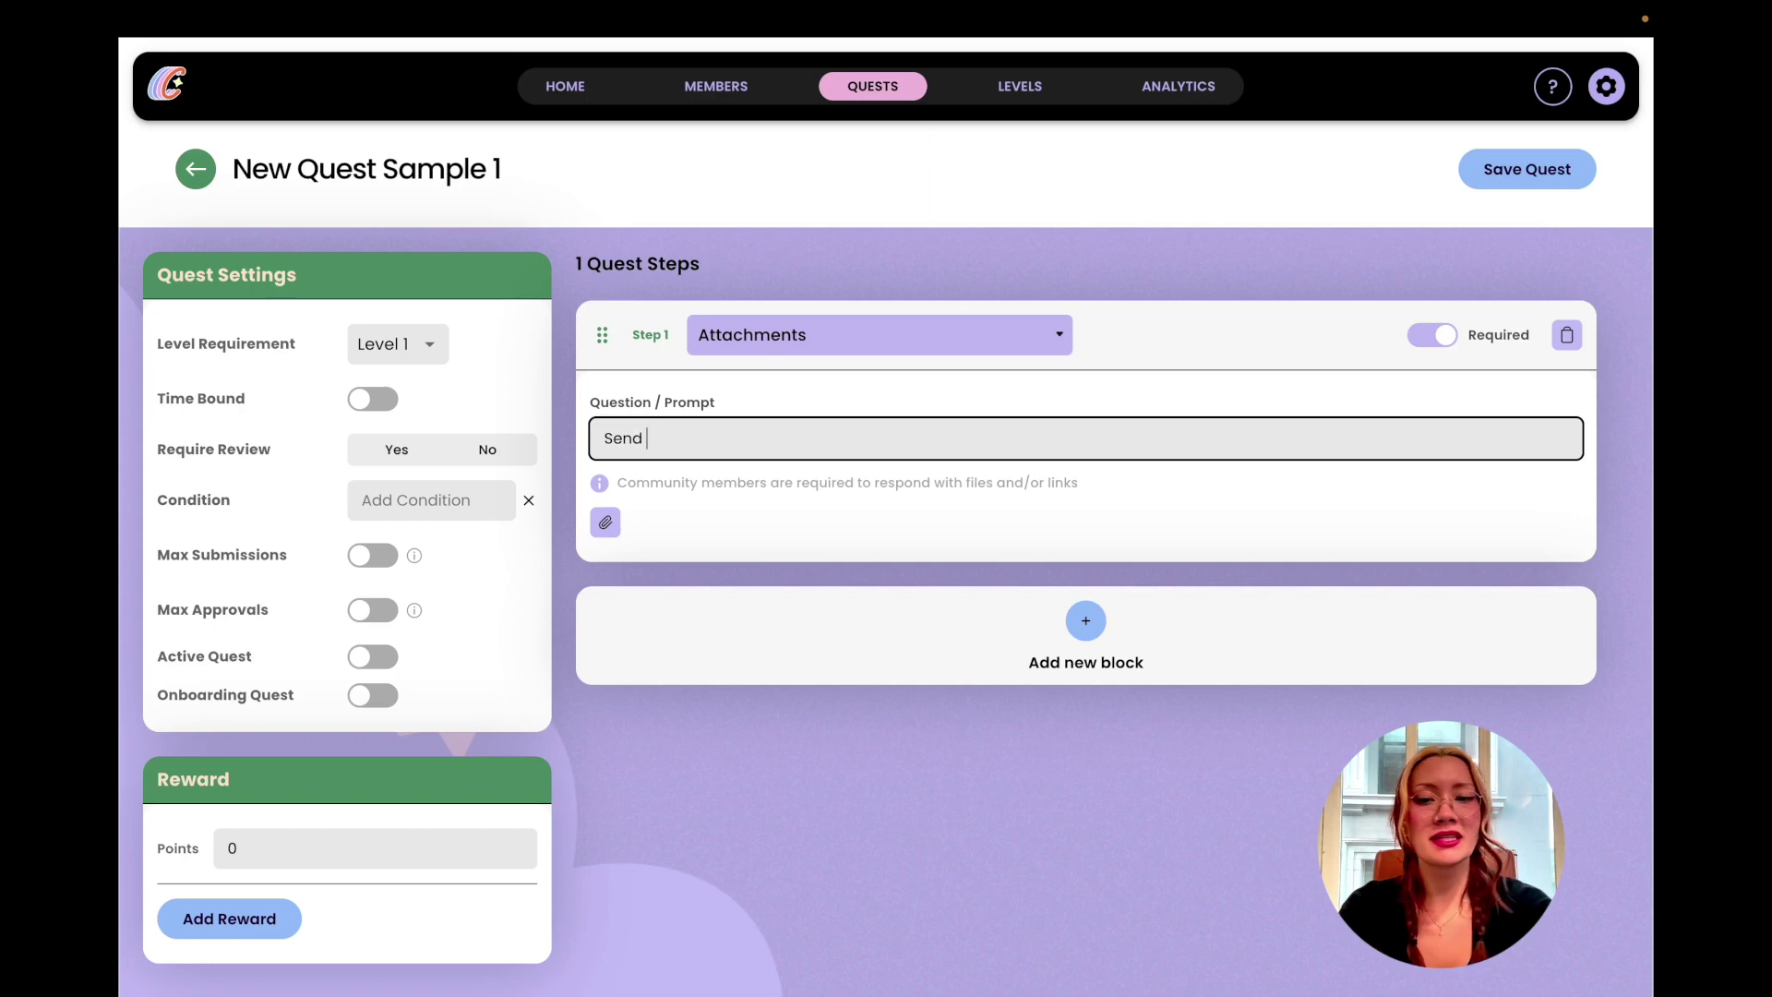
{"action": "type", "text": "in your favorite Meme"}
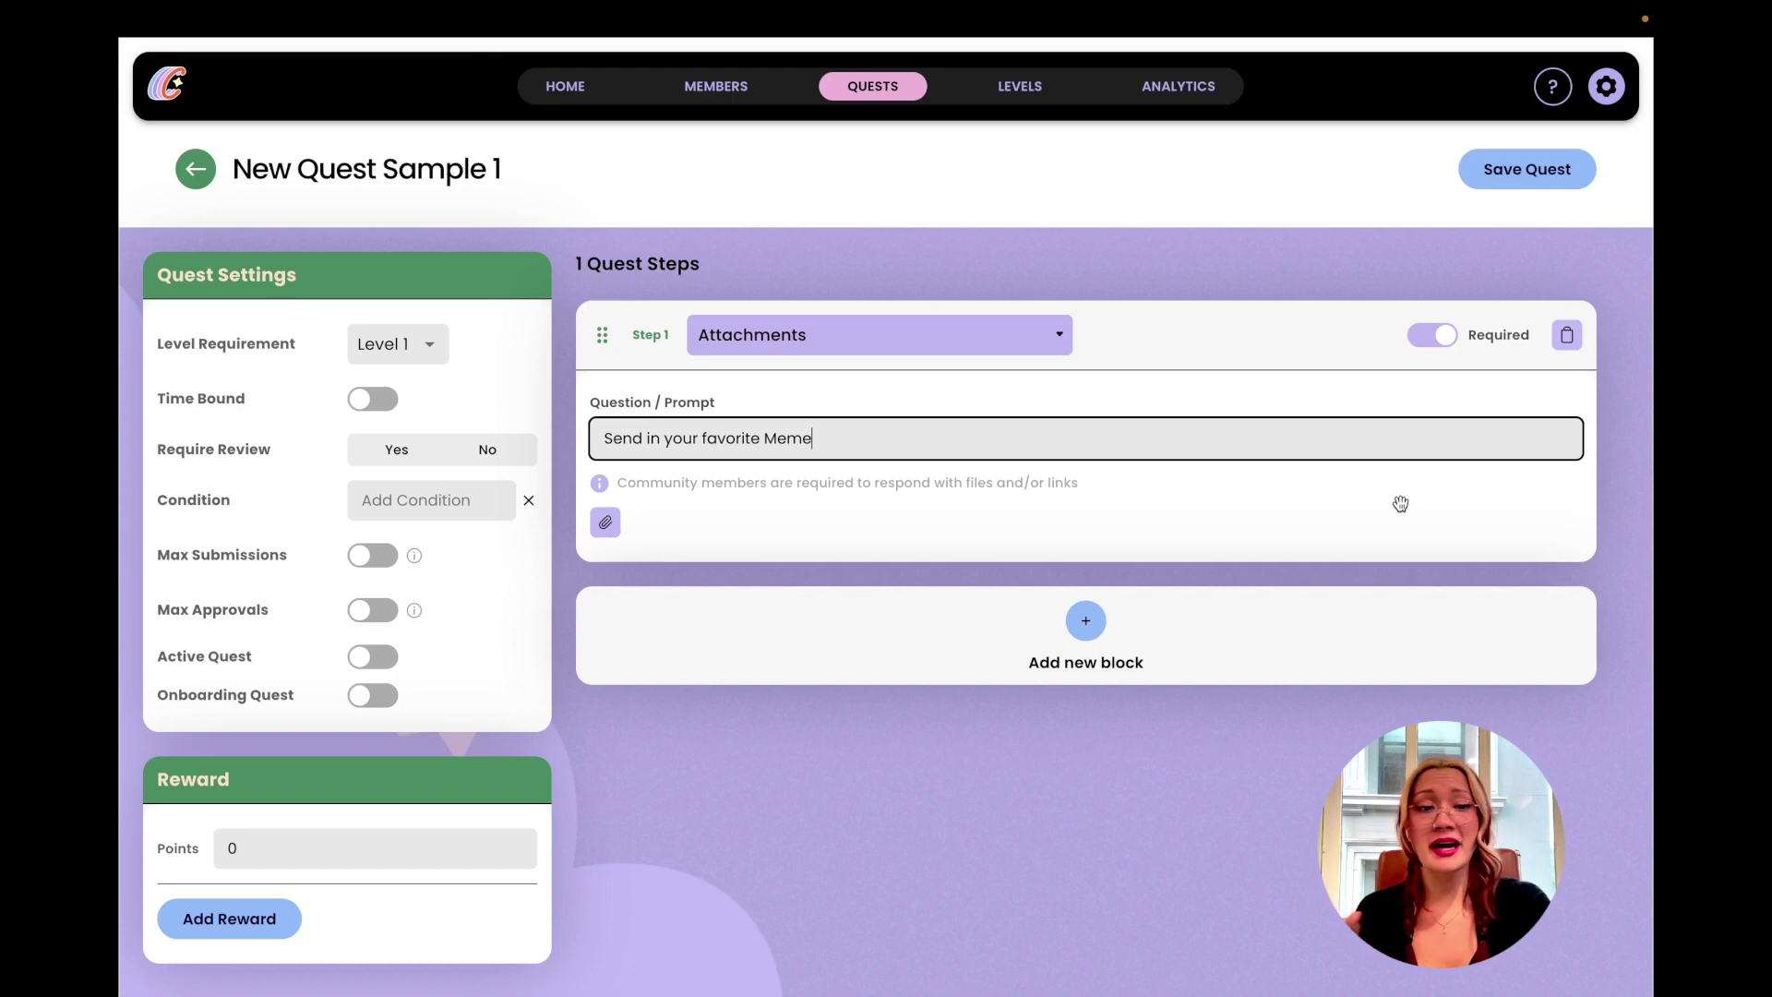
{"action": "left_click", "coordinate": [1566, 334]}
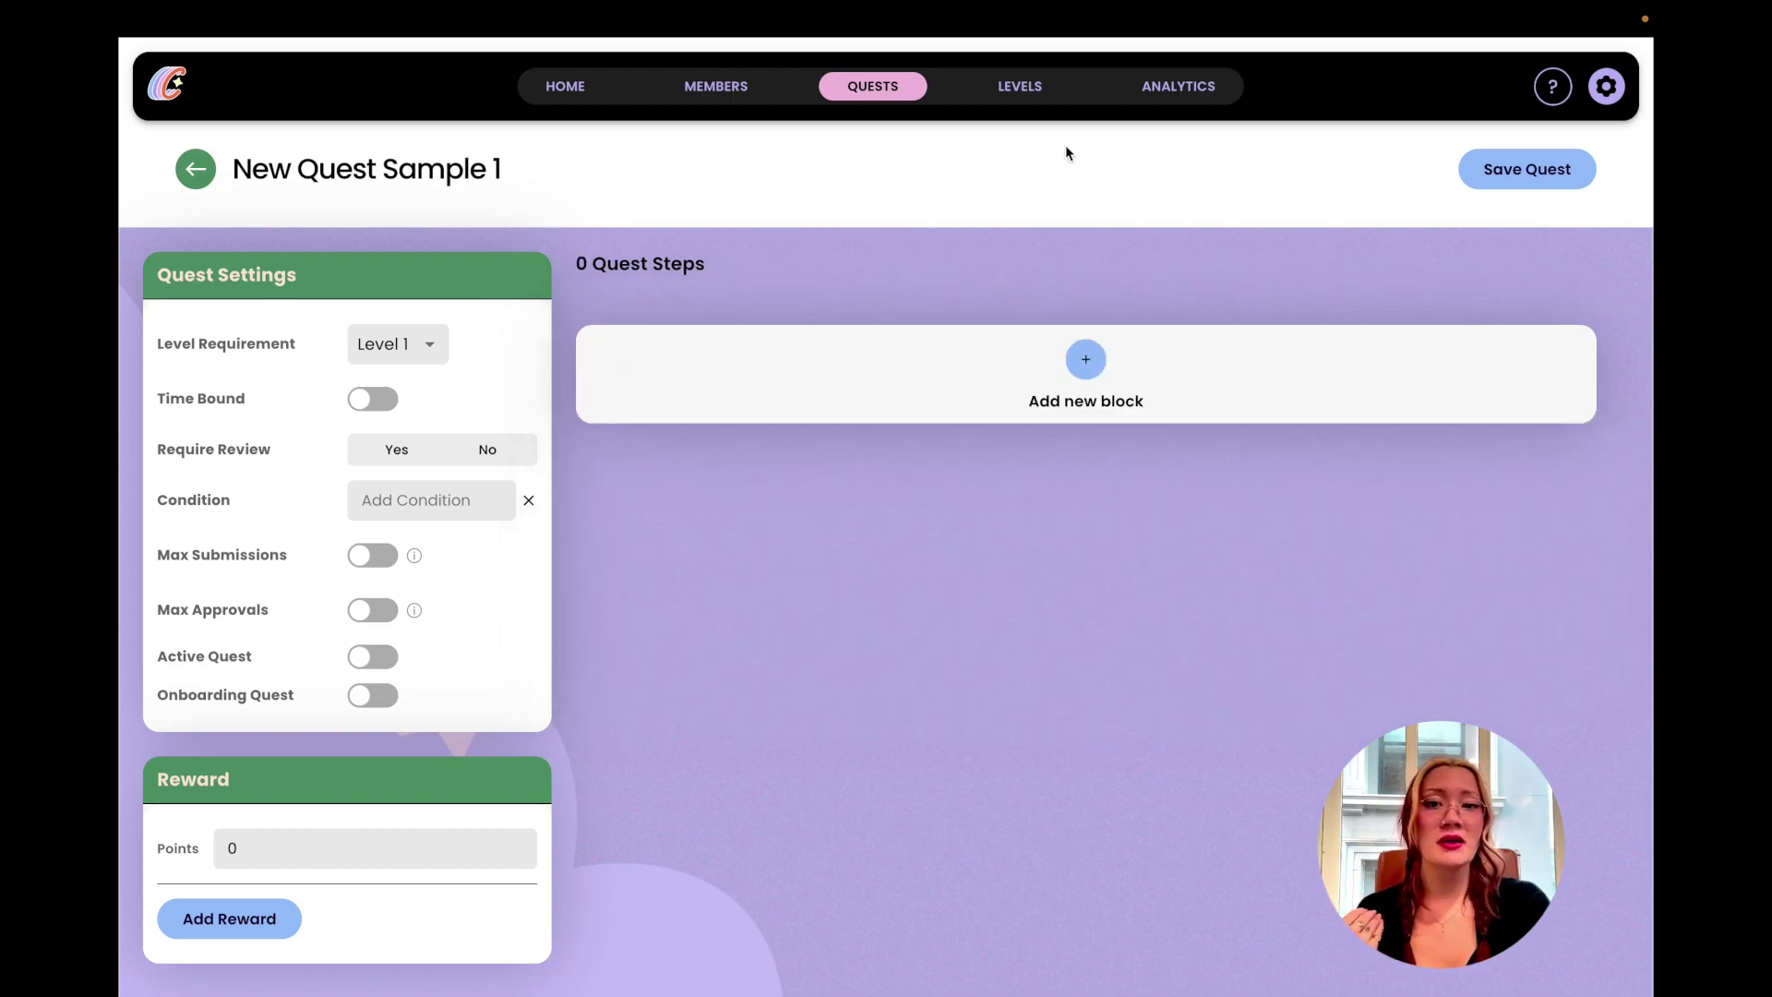
Review the community's level point requirements, and check the time range options for the analytics summary.
{"action": "left_click", "coordinate": [1026, 92]}
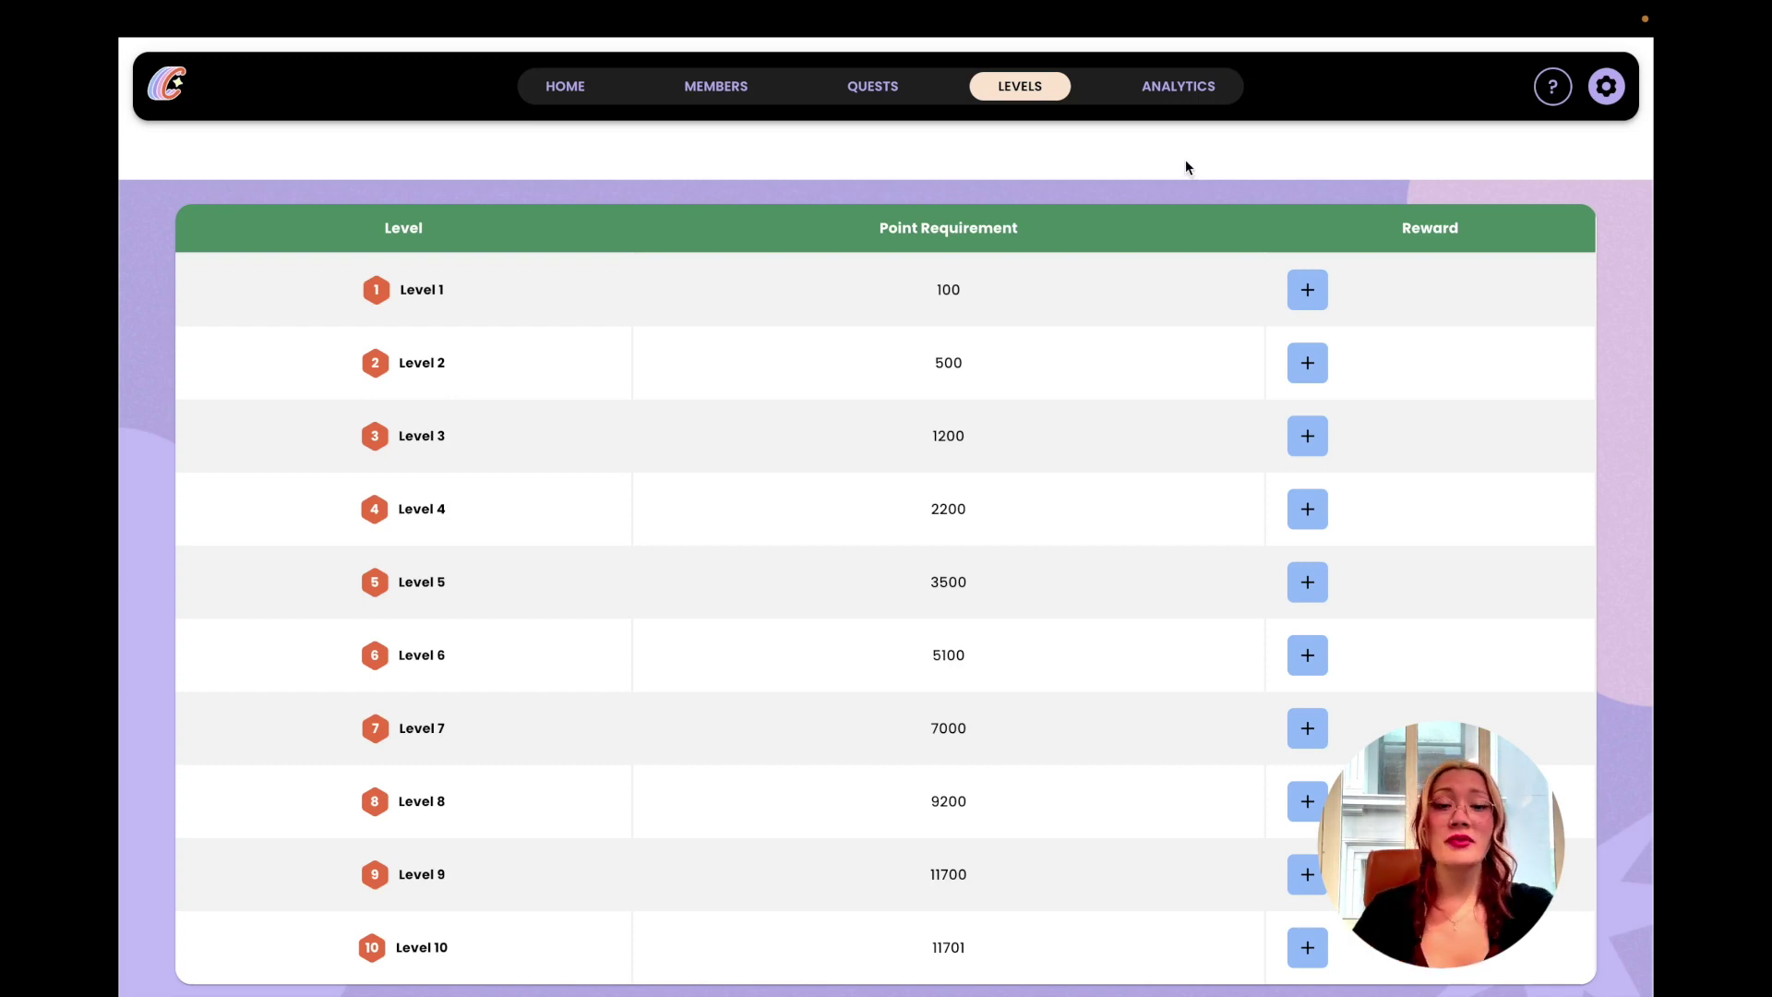
{"action": "left_click", "coordinate": [1180, 88]}
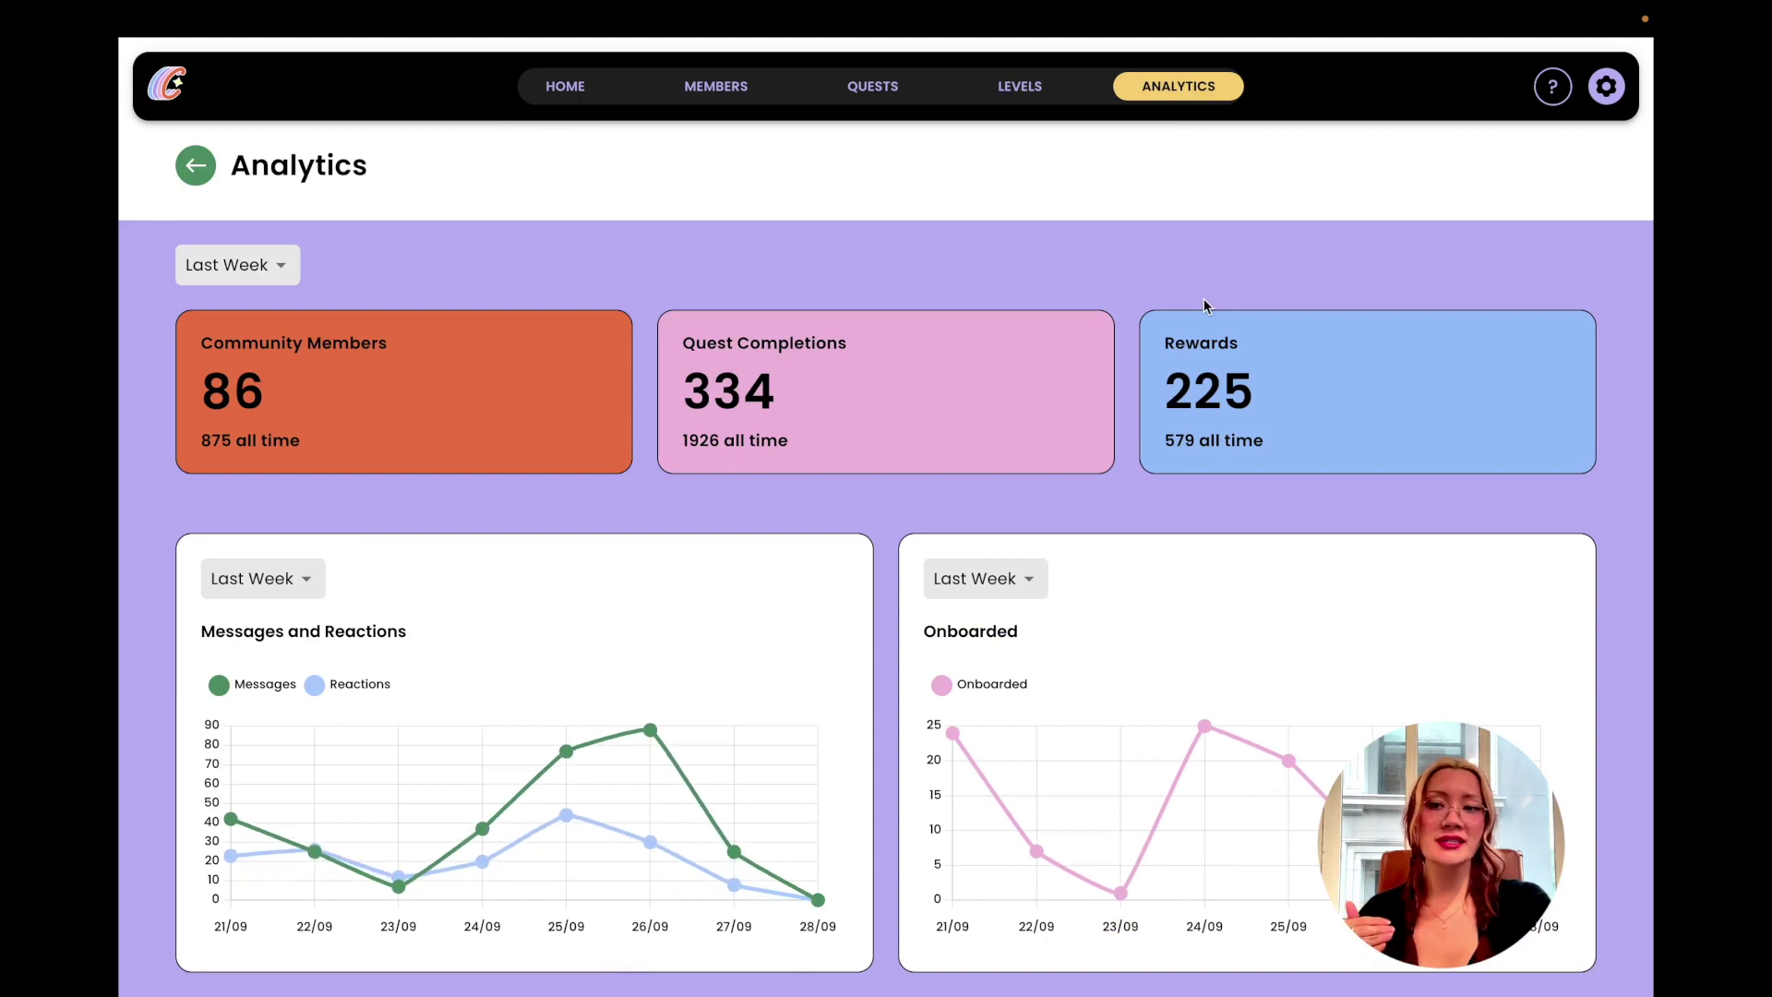
{"action": "left_click", "coordinate": [282, 264]}
{"action": "left_click", "coordinate": [410, 255]}
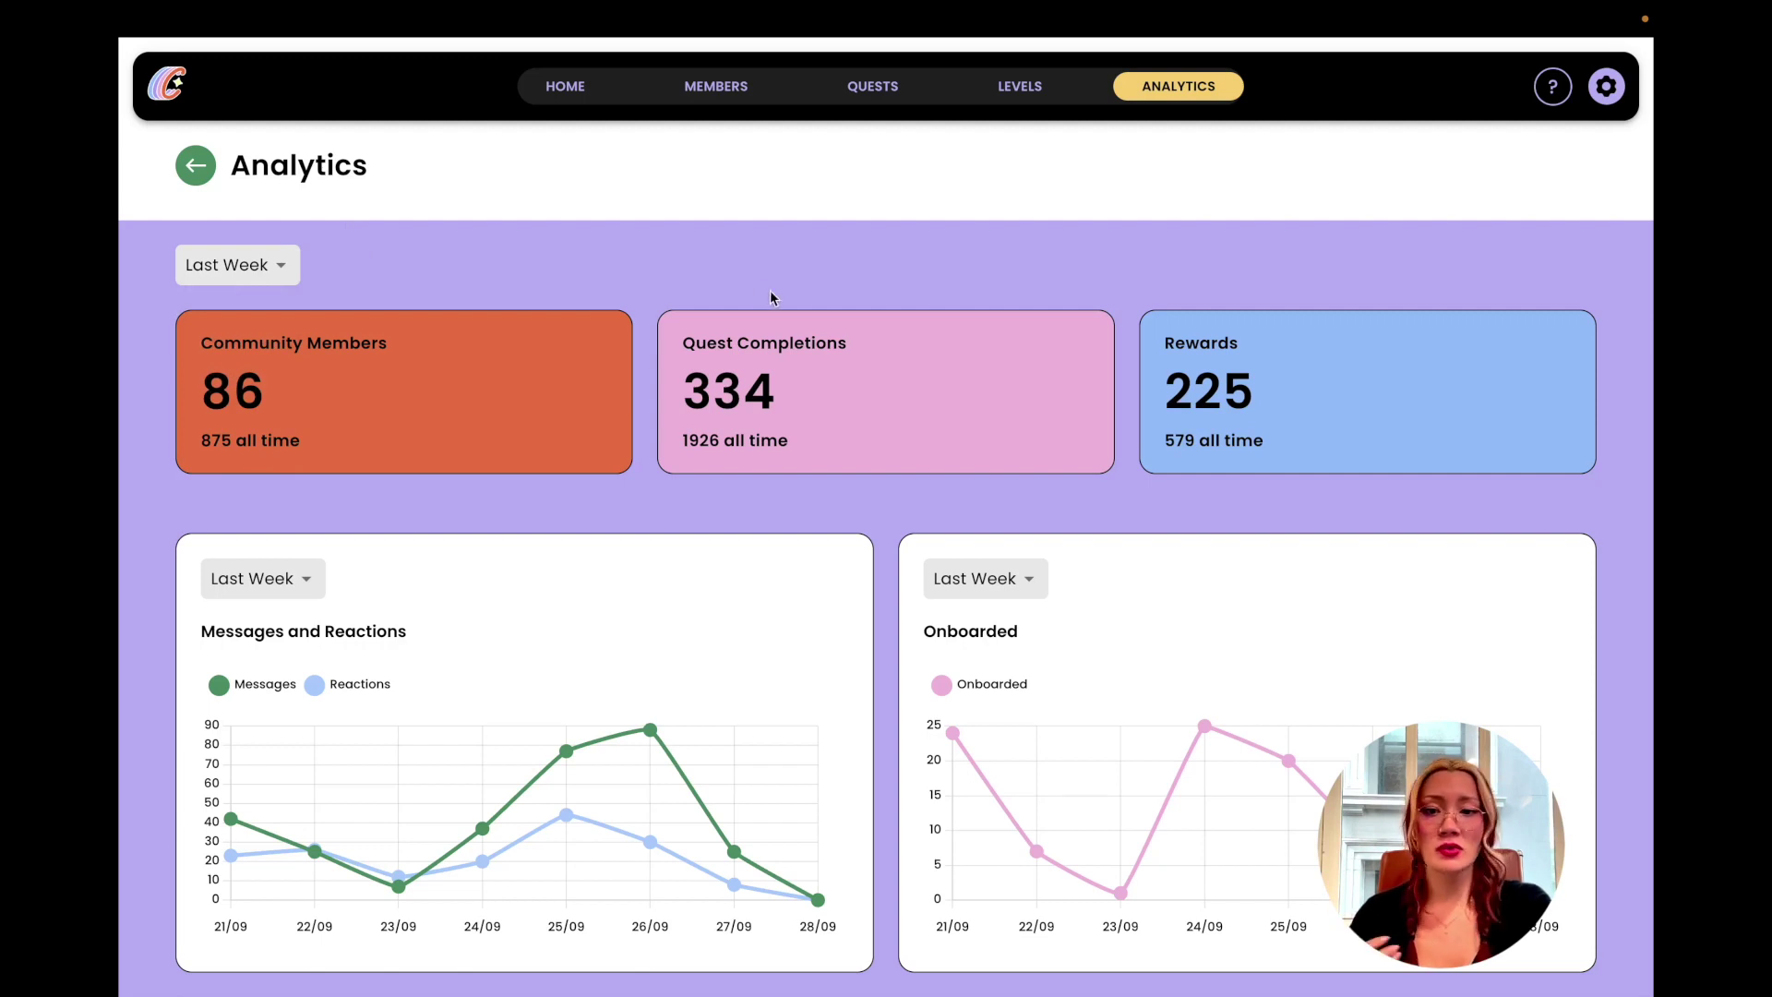
Examine the message, onboarding and quest submission charts, the Discord presence grid and the quest performance table in the analytics.
{"action": "scroll", "coordinate": [876, 580], "scroll_direction": "down", "scroll_amount": 3}
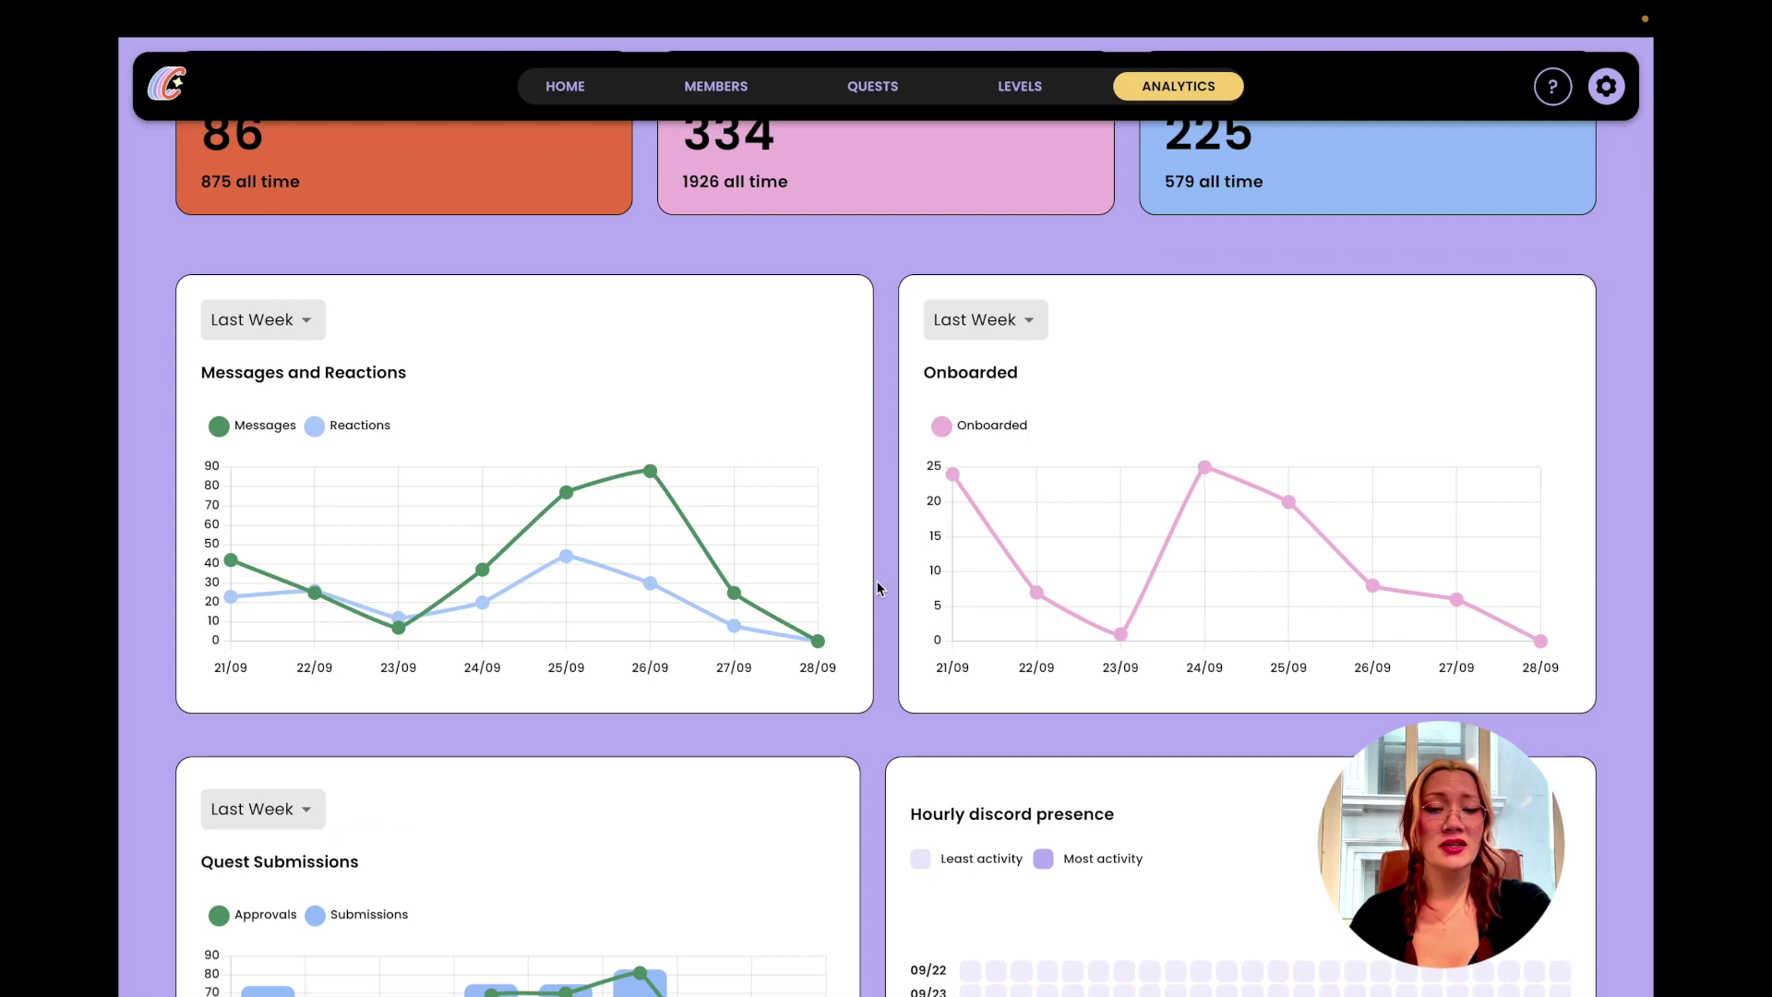
{"action": "scroll", "coordinate": [879, 588], "scroll_direction": "down", "scroll_amount": 3}
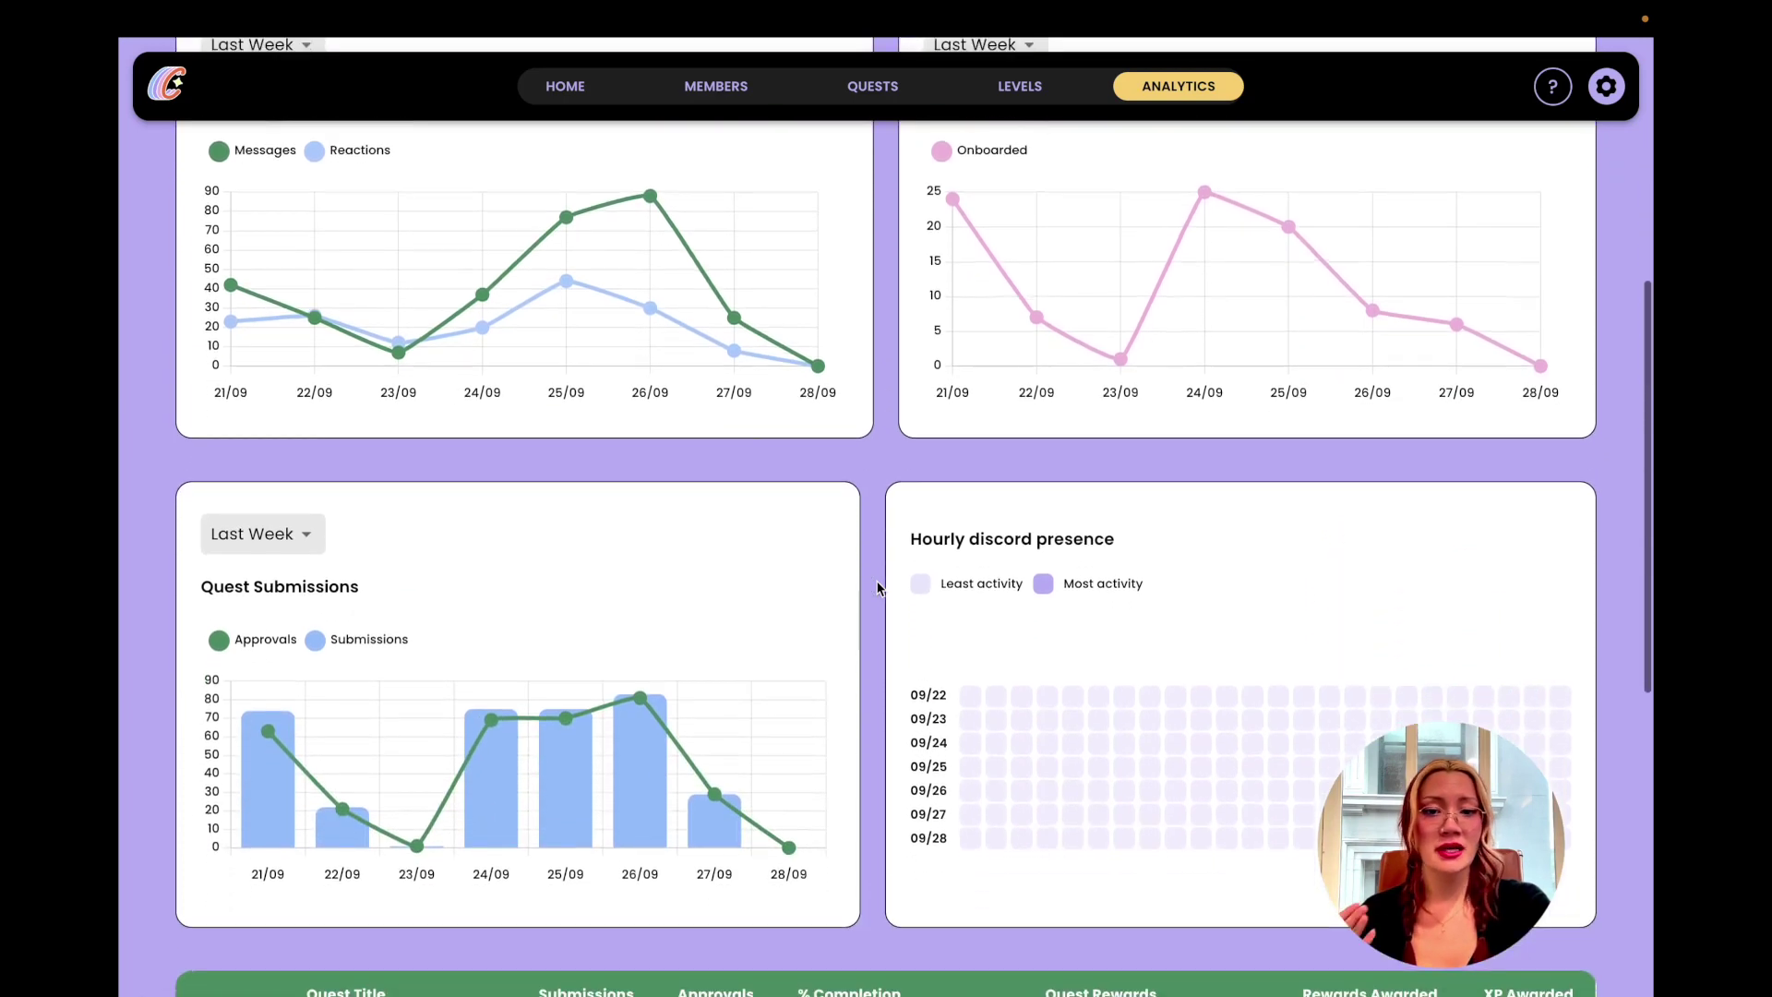
{"action": "scroll", "coordinate": [879, 588], "scroll_direction": "down", "scroll_amount": 5}
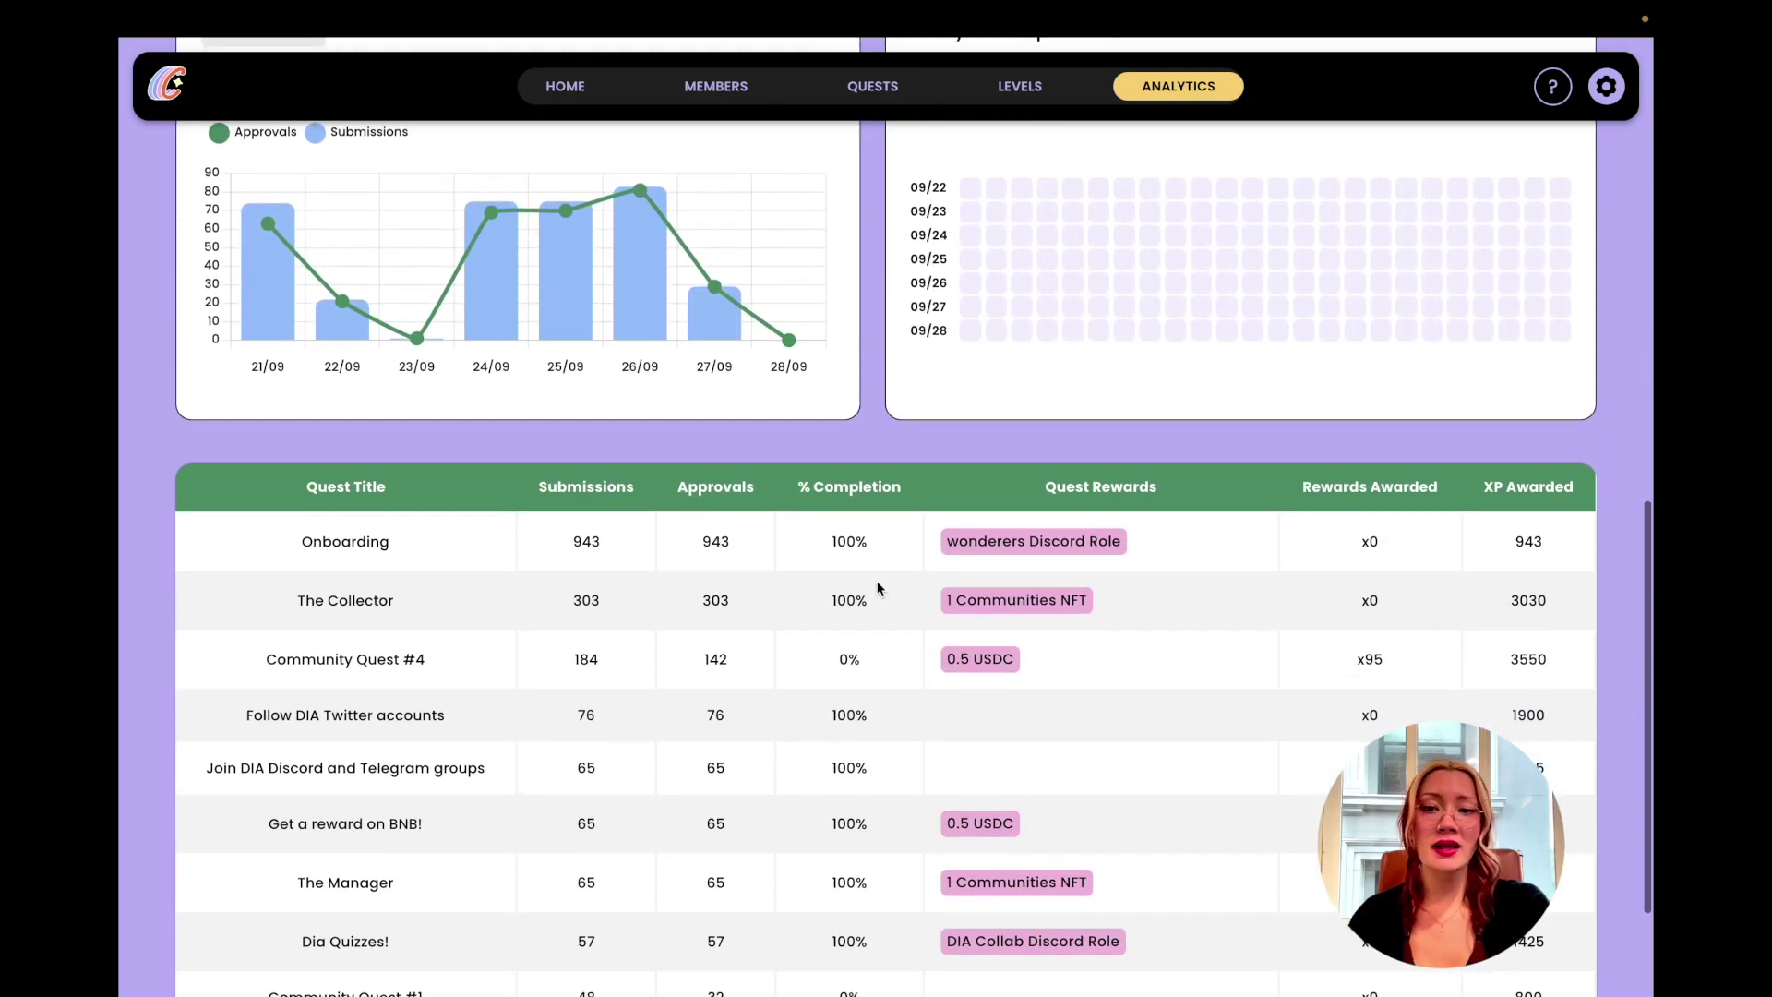
{"action": "scroll", "coordinate": [878, 588], "scroll_direction": "down", "scroll_amount": 2}
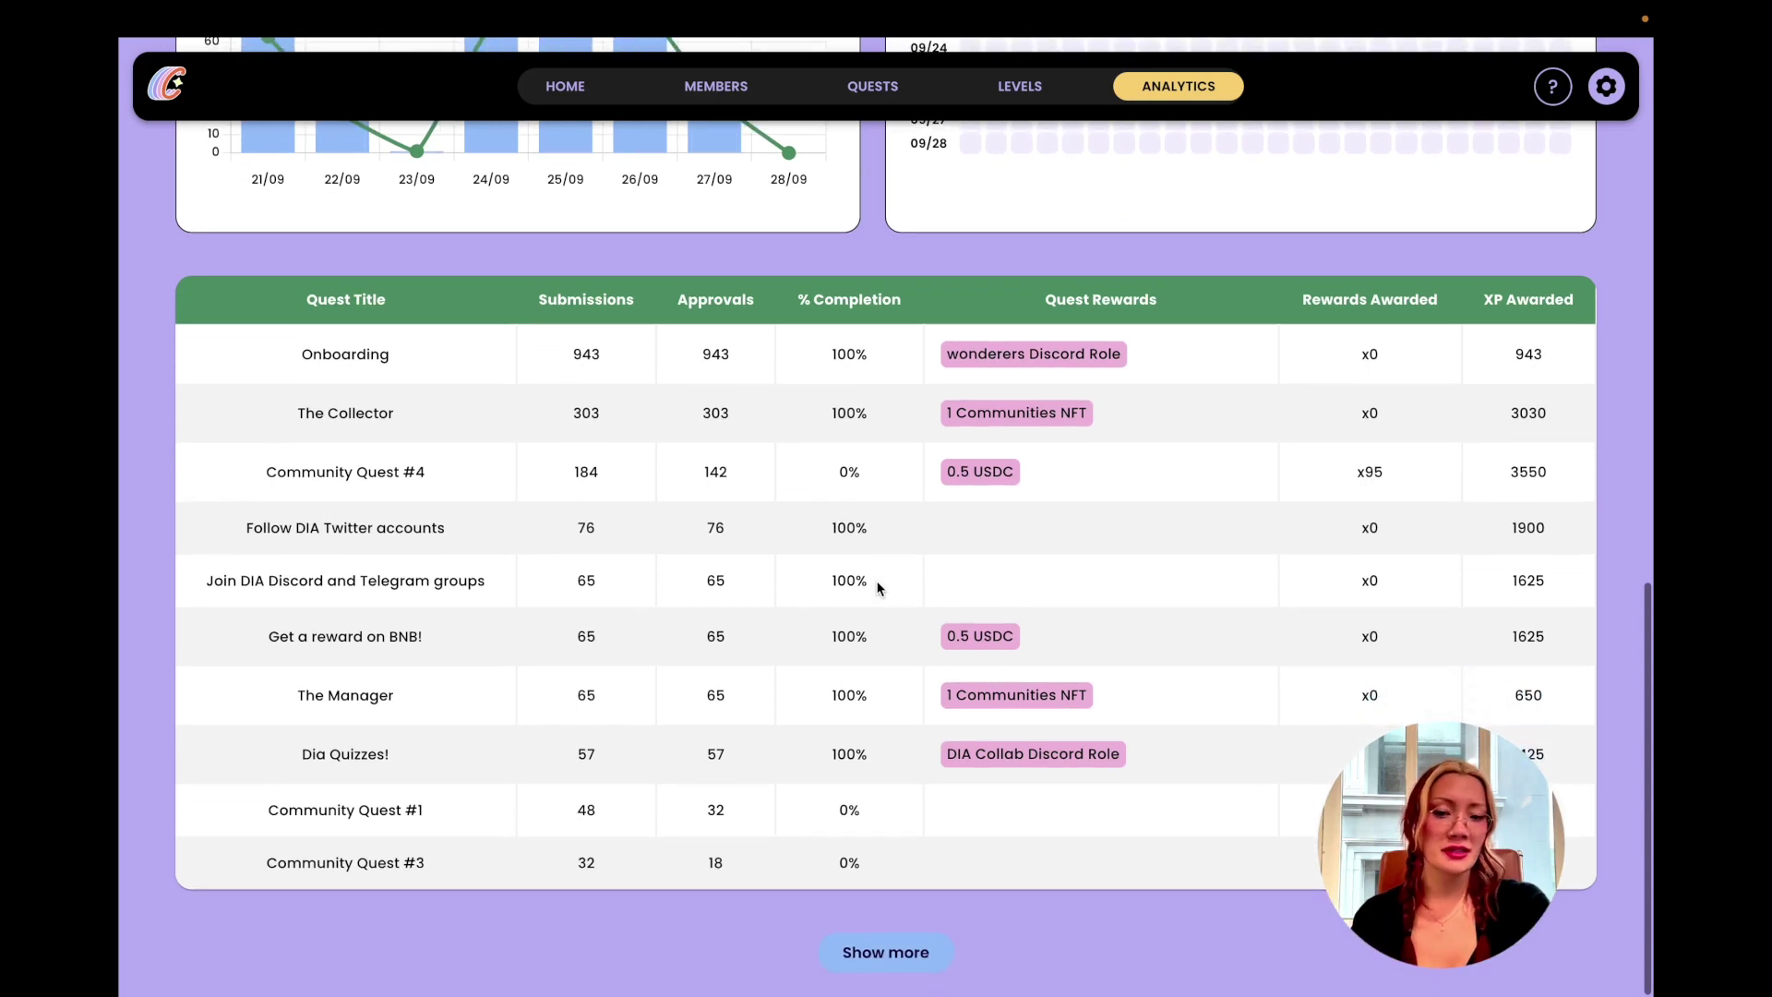
{"action": "scroll", "coordinate": [878, 588], "scroll_direction": "up", "scroll_amount": 1}
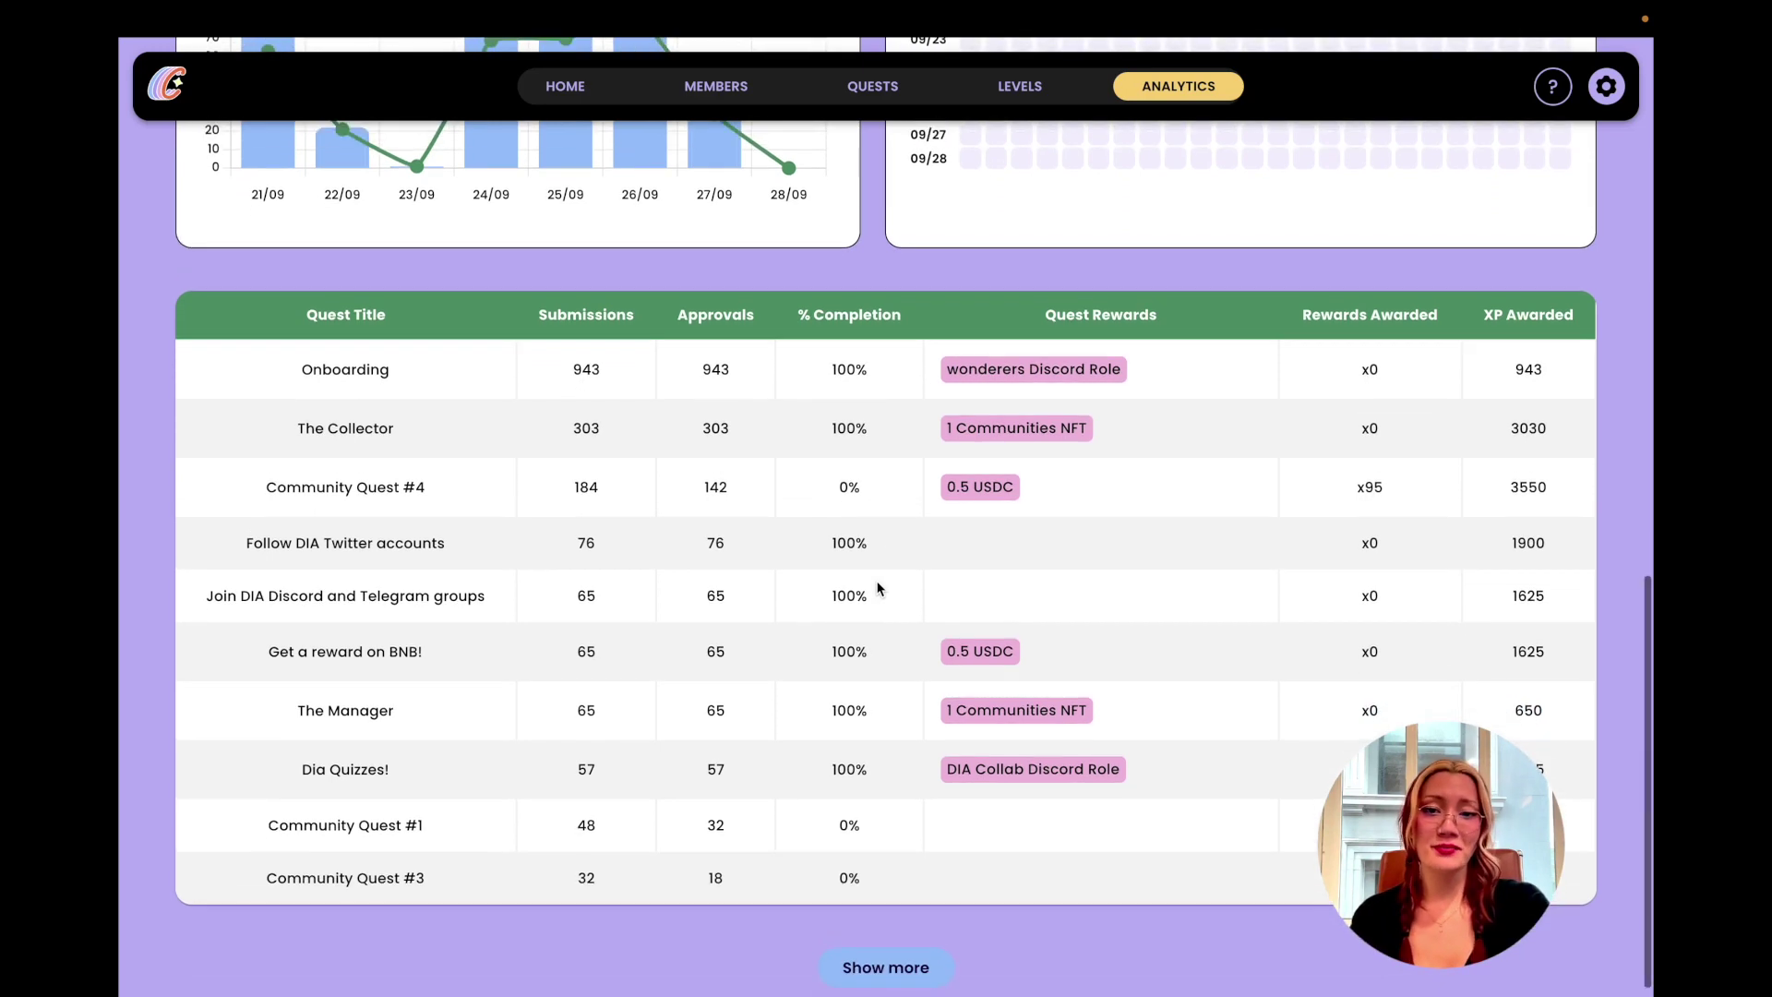